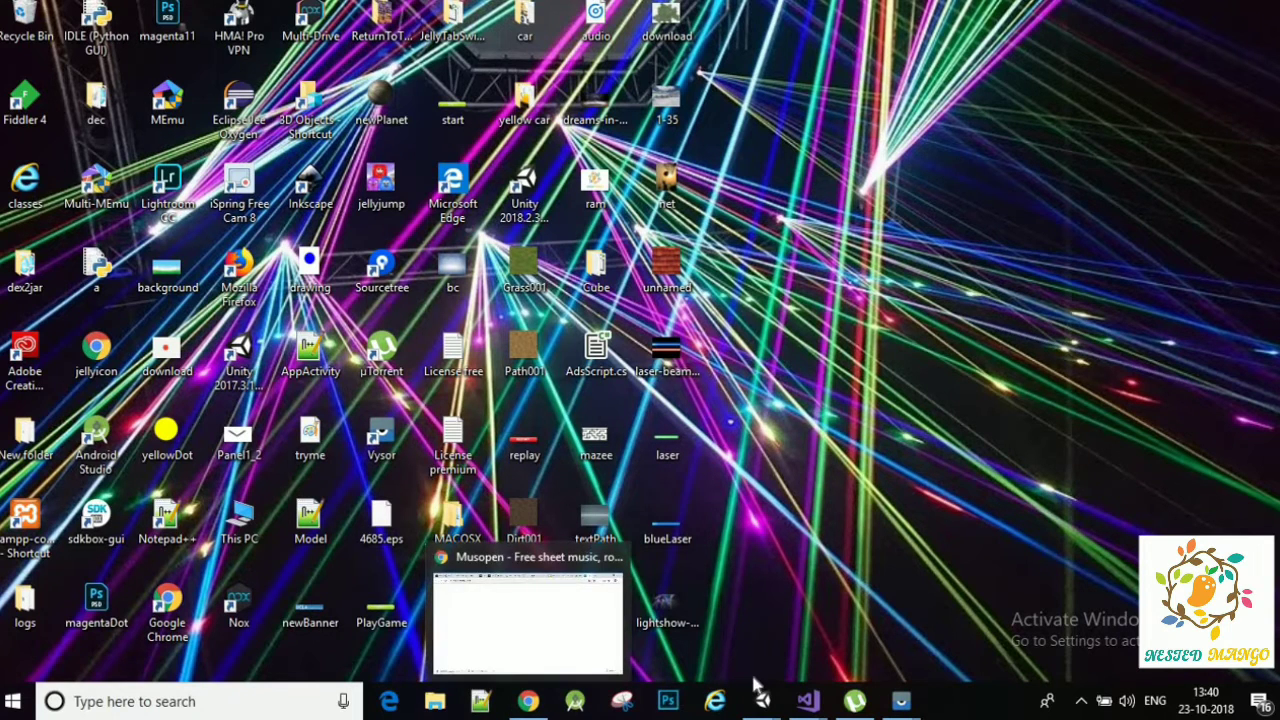
# - Bring up the TA 1032 phone mirror in Vysor, minimize Notepad++, then later hide Vysor
pyautogui.click(481, 700)
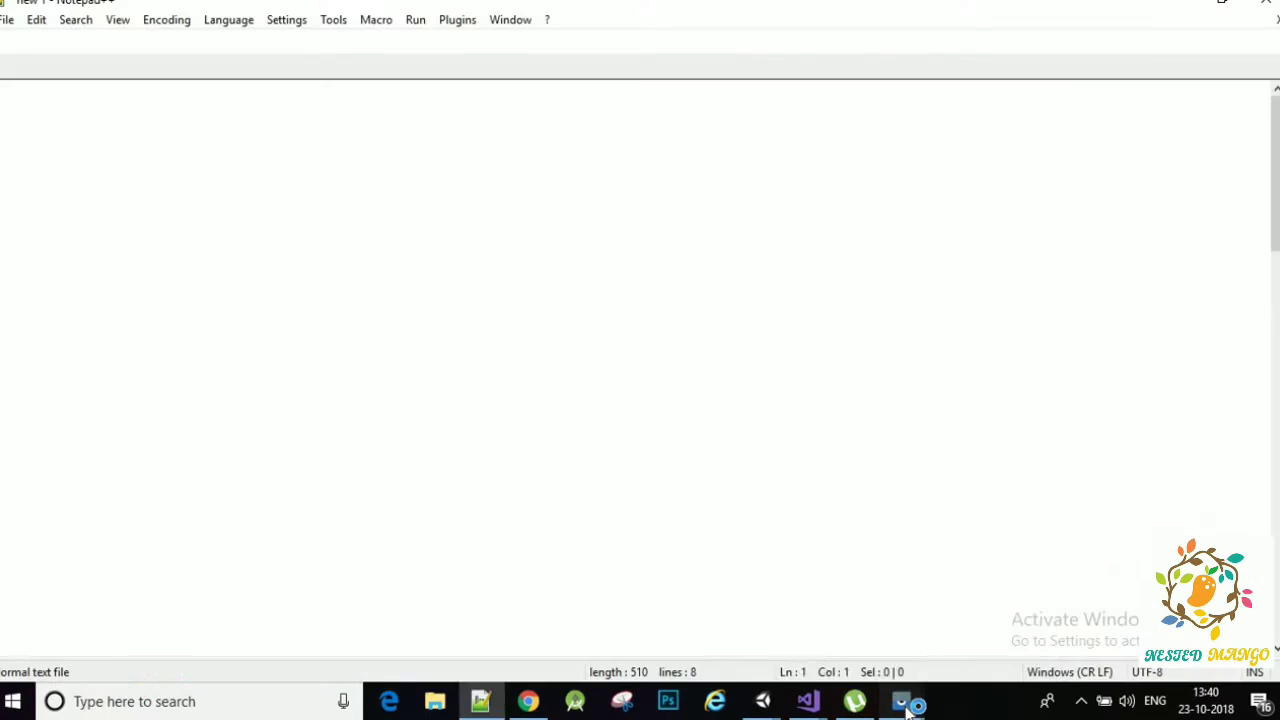
pyautogui.moveTo(906, 705)
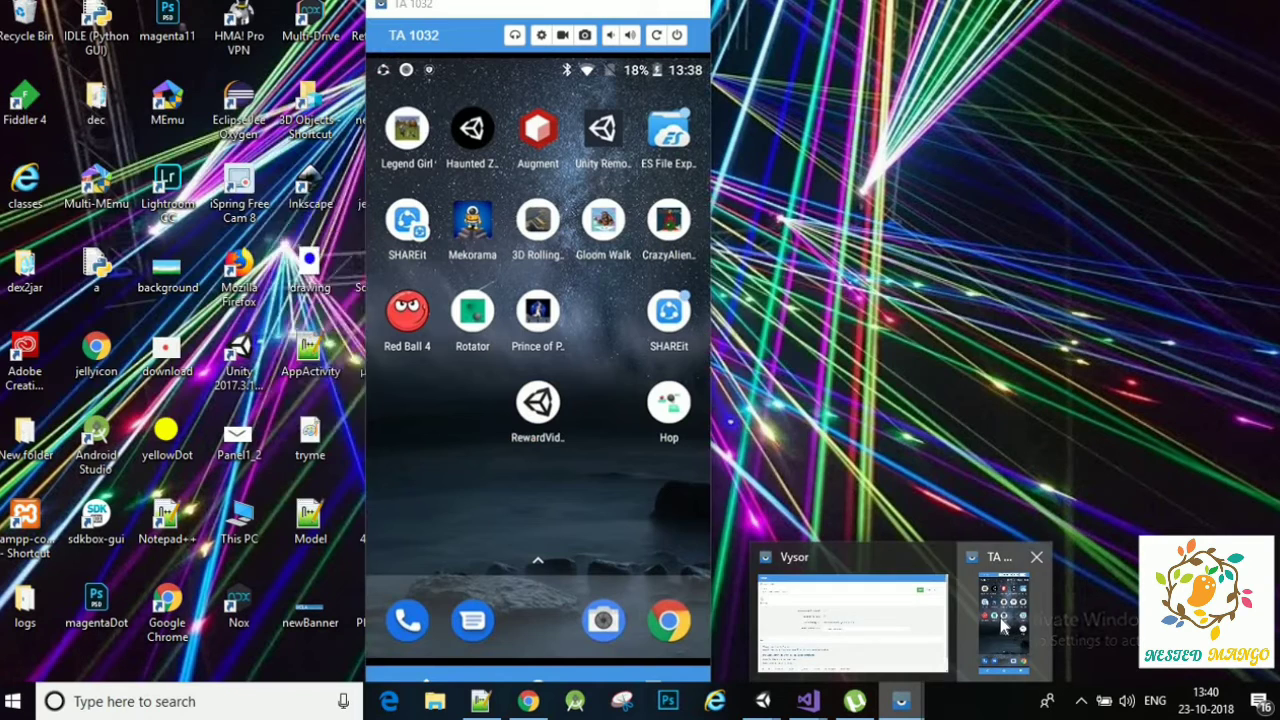
pyautogui.click(1003, 625)
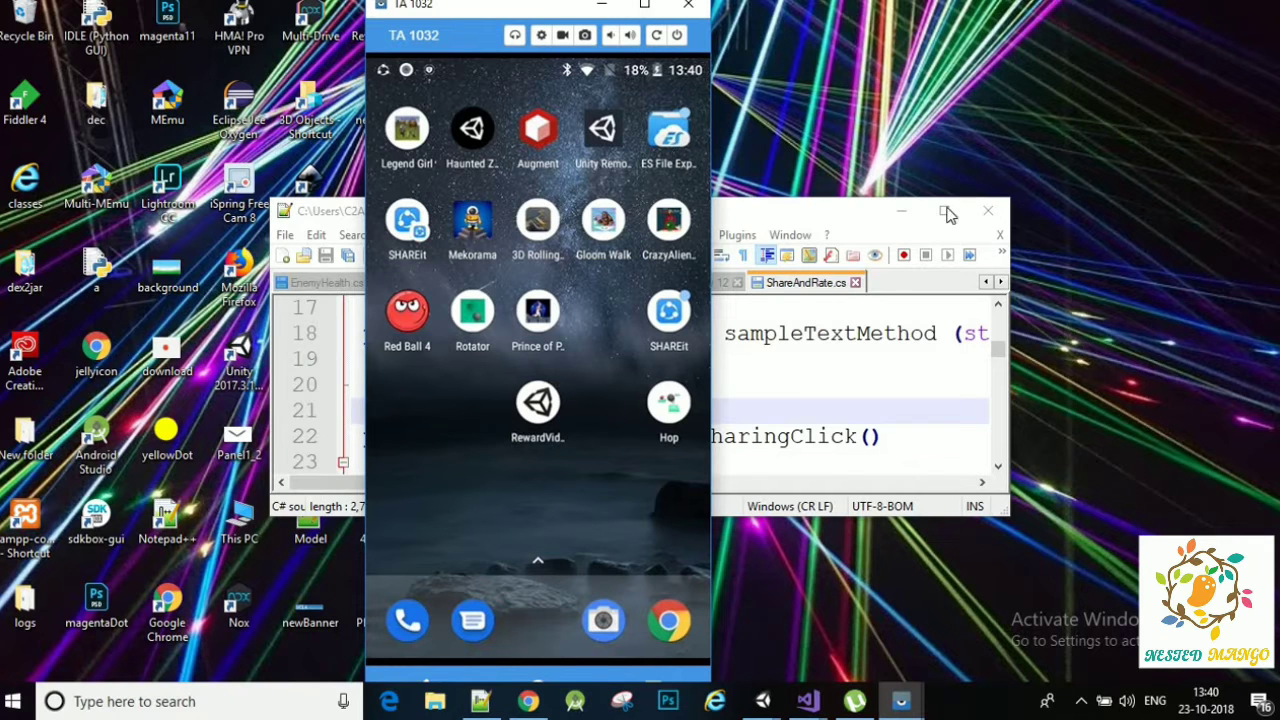
pyautogui.click(906, 210)
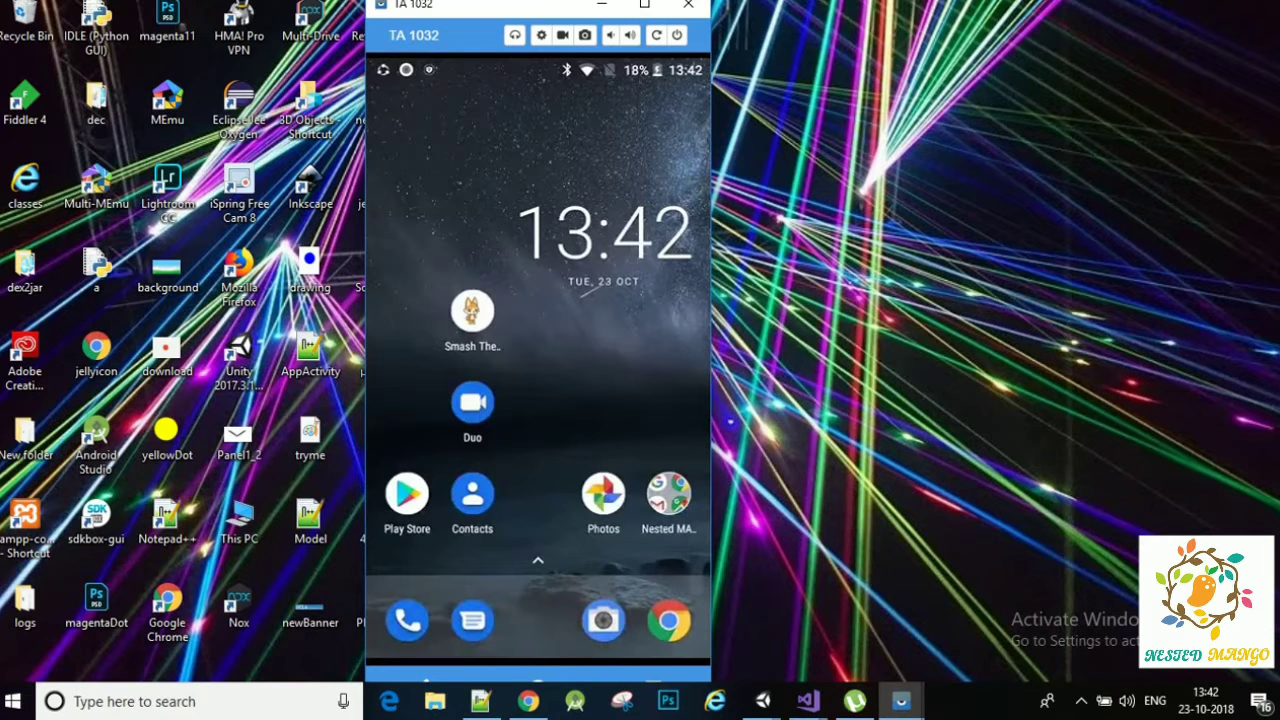
pyautogui.click(600, 6)
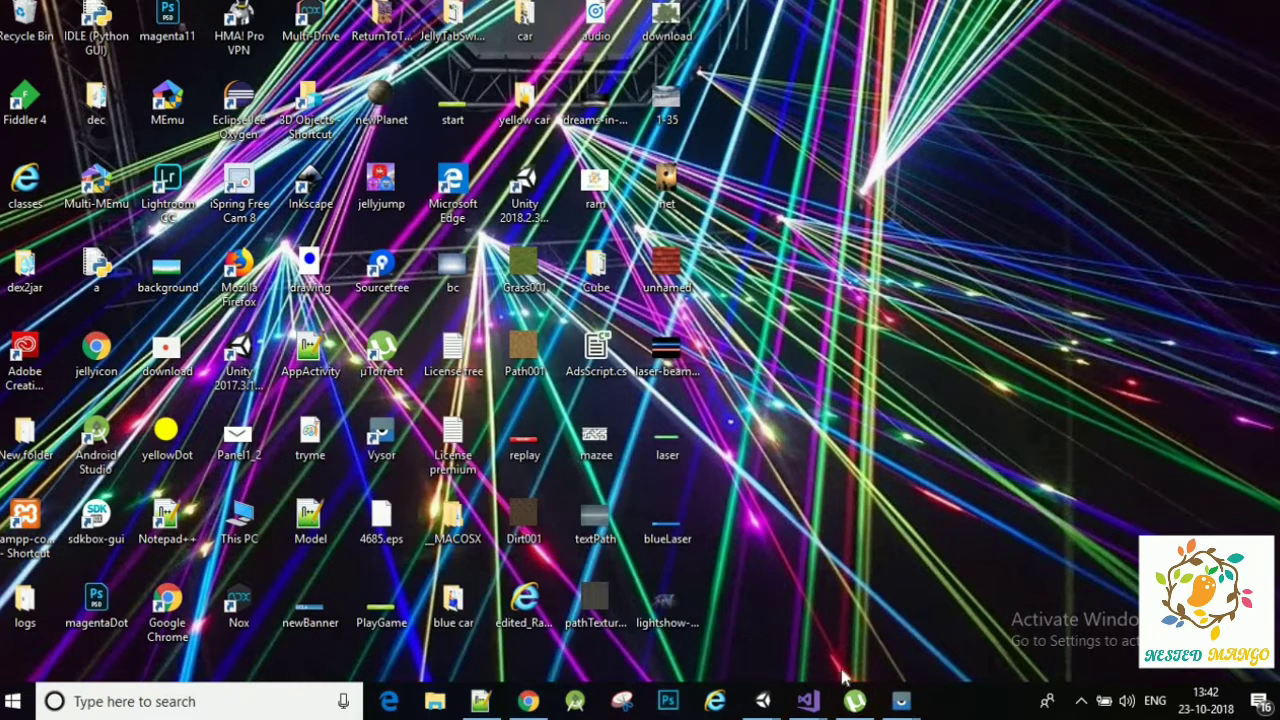
# - Switch to the Unity editor and fly the scene camera closer to the Level7 platform
pyautogui.moveTo(762, 701)
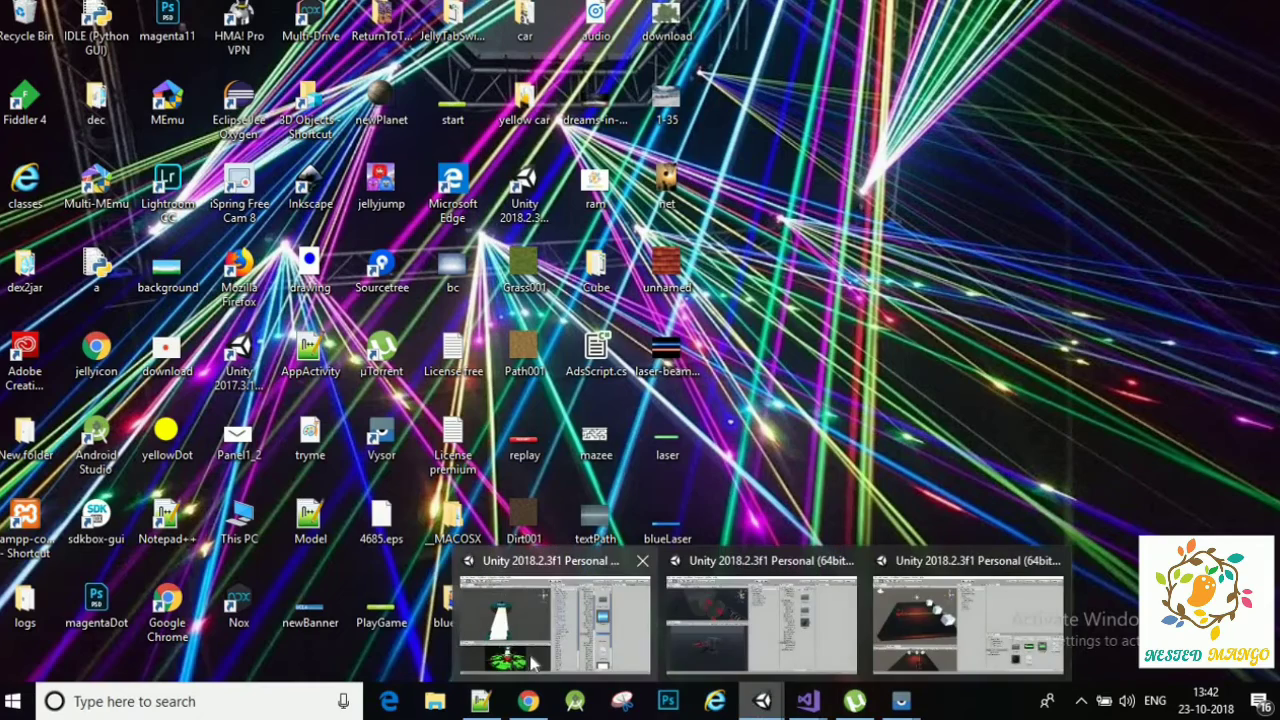
pyautogui.click(532, 662)
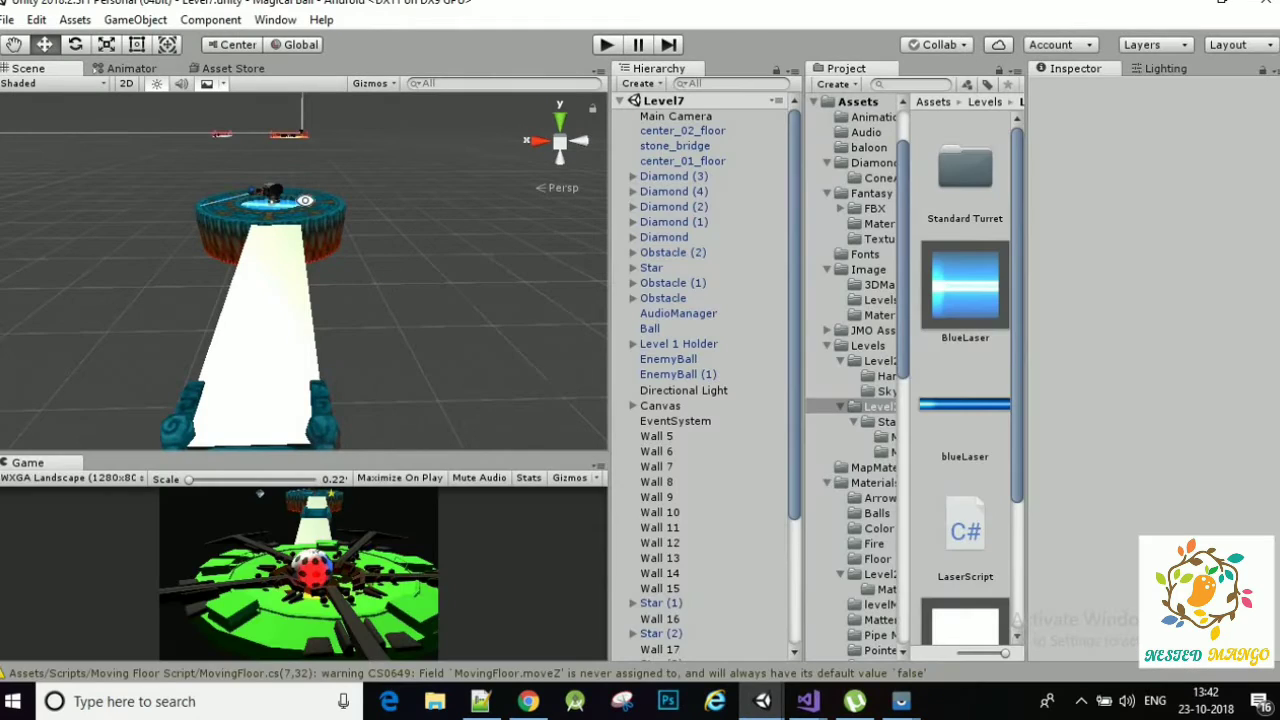
pyautogui.moveTo(305, 200)
pyautogui.mouseDown(button='right')
pyautogui.moveTo(366, 202)
pyautogui.moveTo(383, 229)
pyautogui.moveTo(368, 167)
pyautogui.mouseUp(button='right')
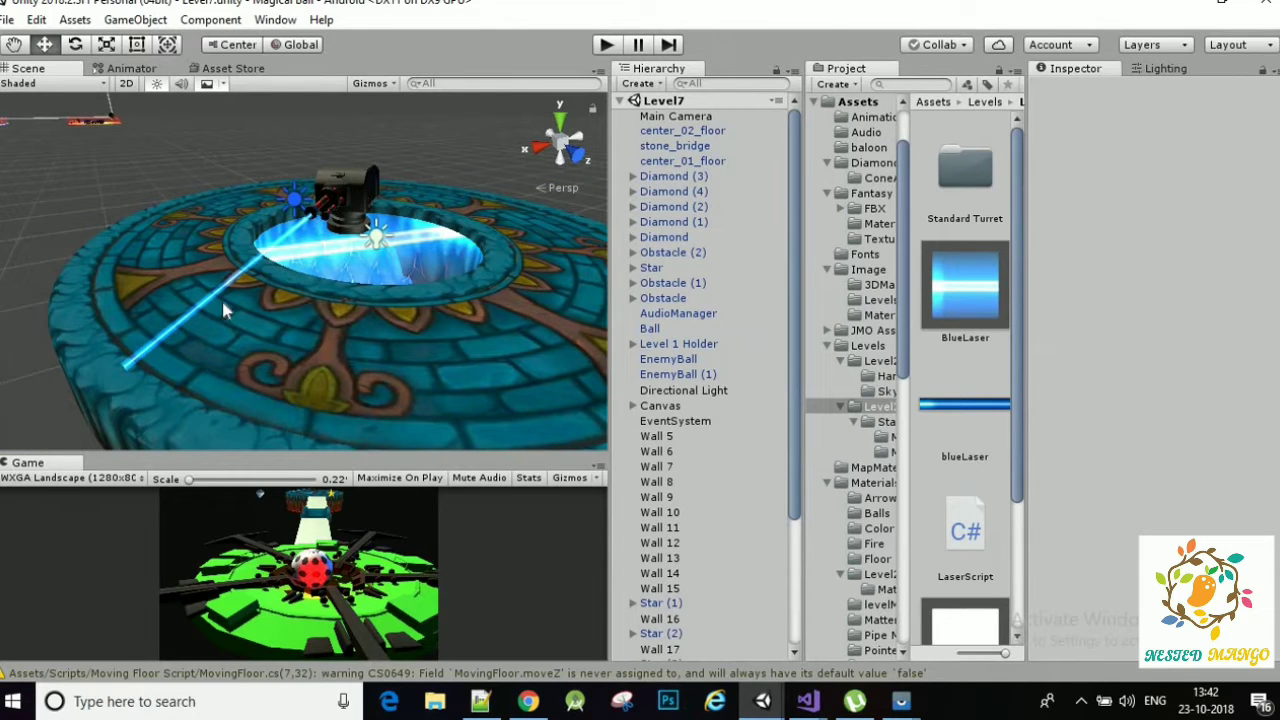
# - Select the turret, then inspect and frame the Laser object under Cylinder
pyautogui.click(349, 186)
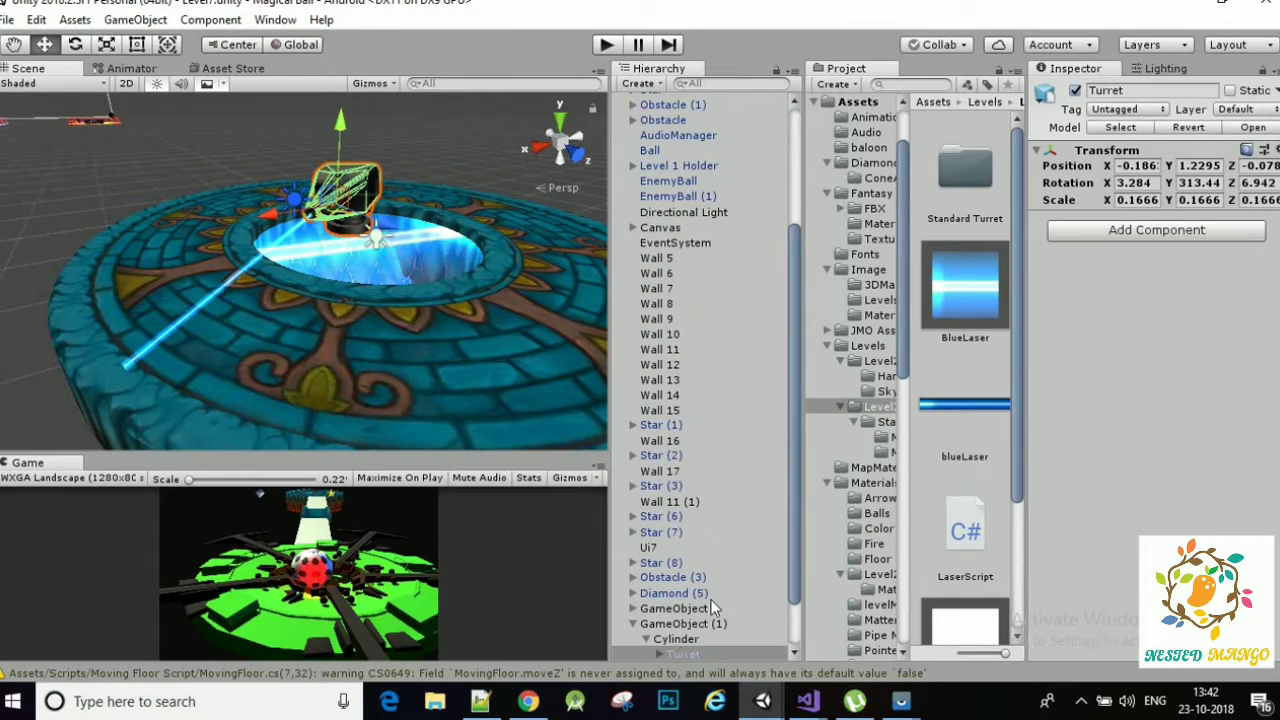
pyautogui.scroll(-2, 690, 630)
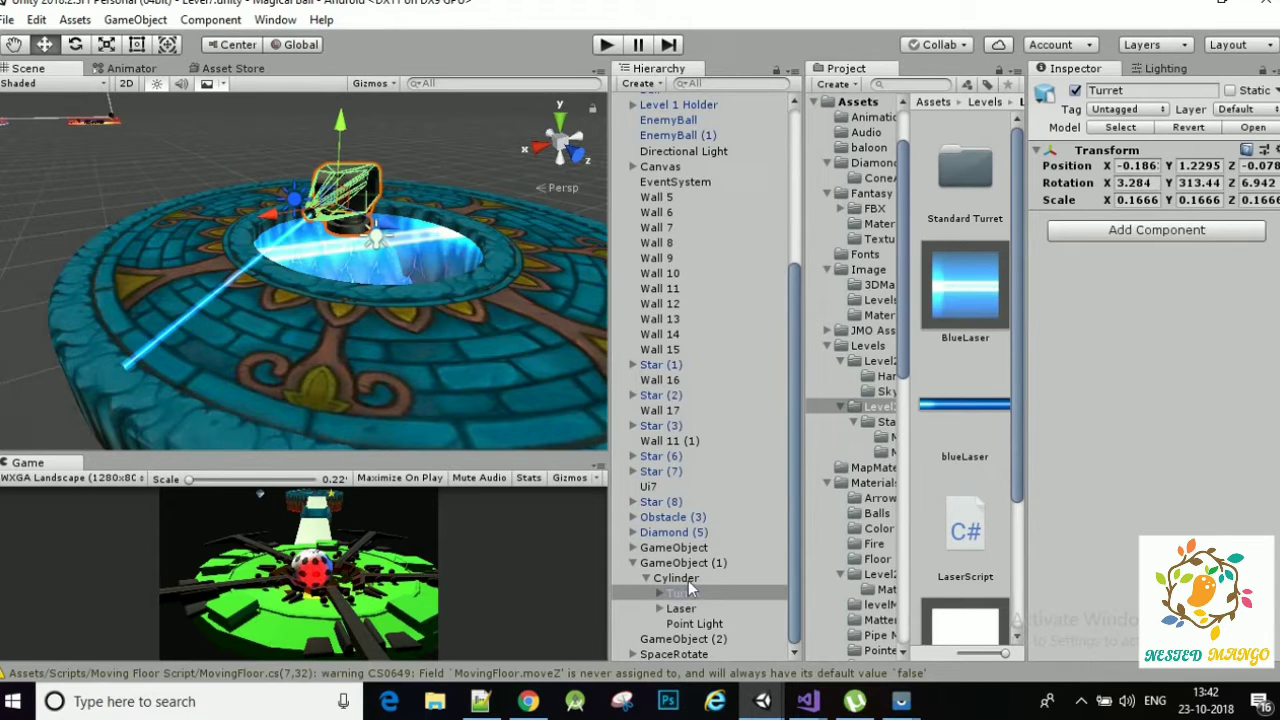
pyautogui.click(668, 608)
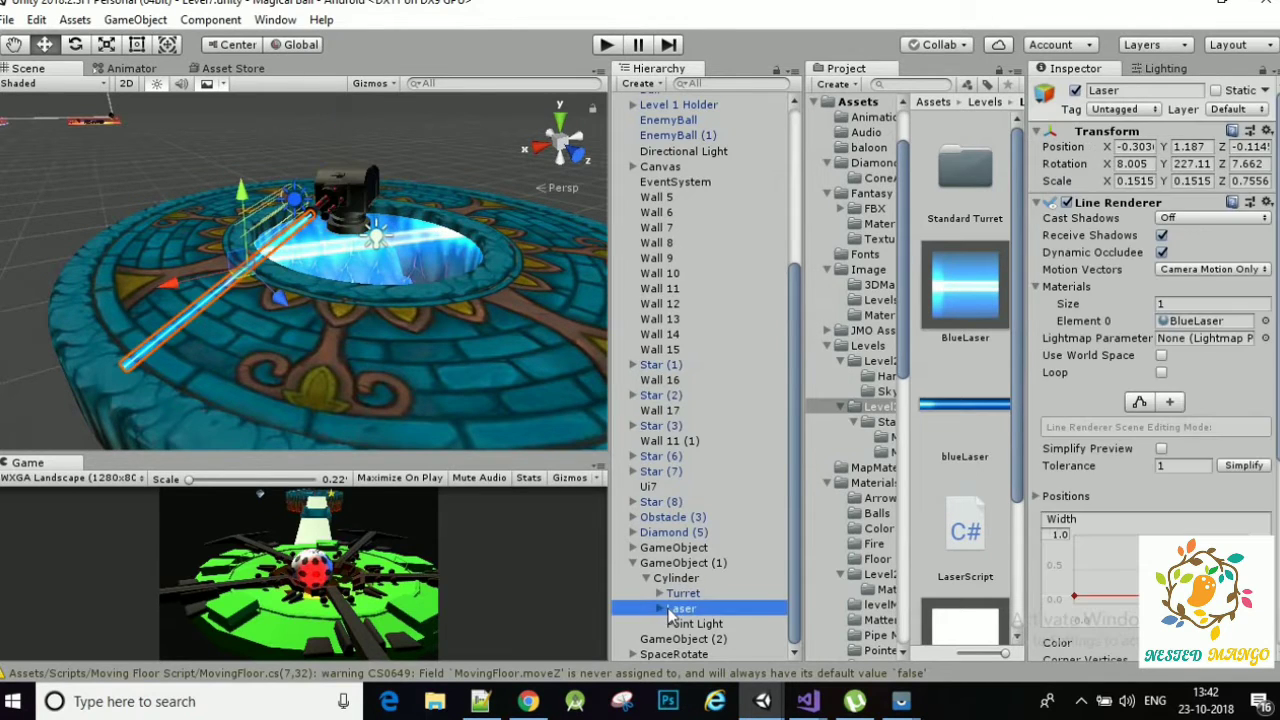
pyautogui.doubleClick(668, 608)
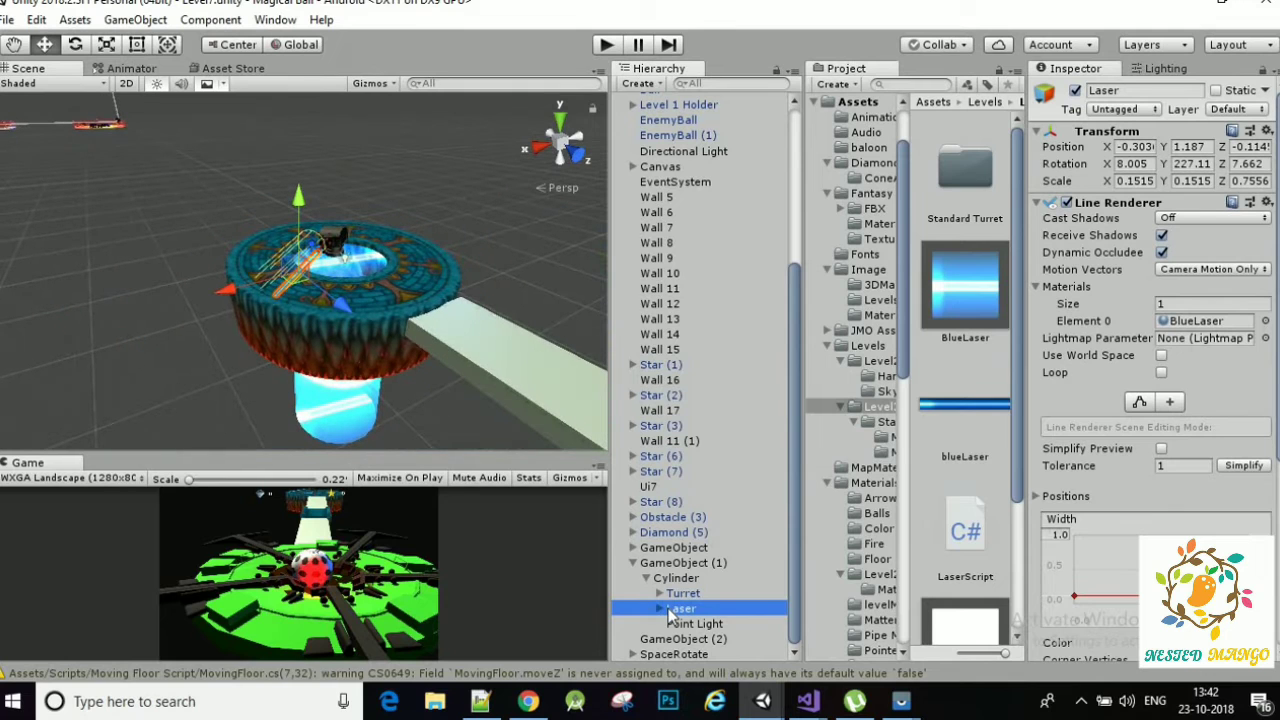
pyautogui.scroll(2, 322, 242)
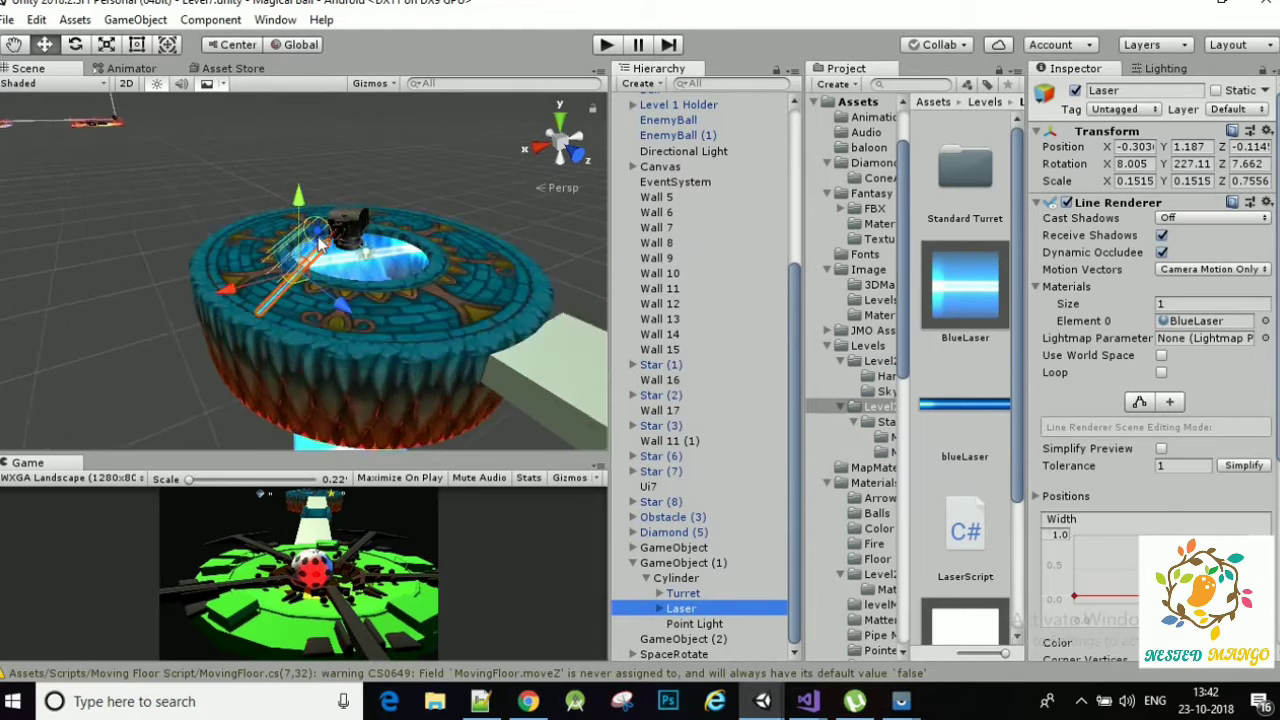
pyautogui.scroll(2, 108, 278)
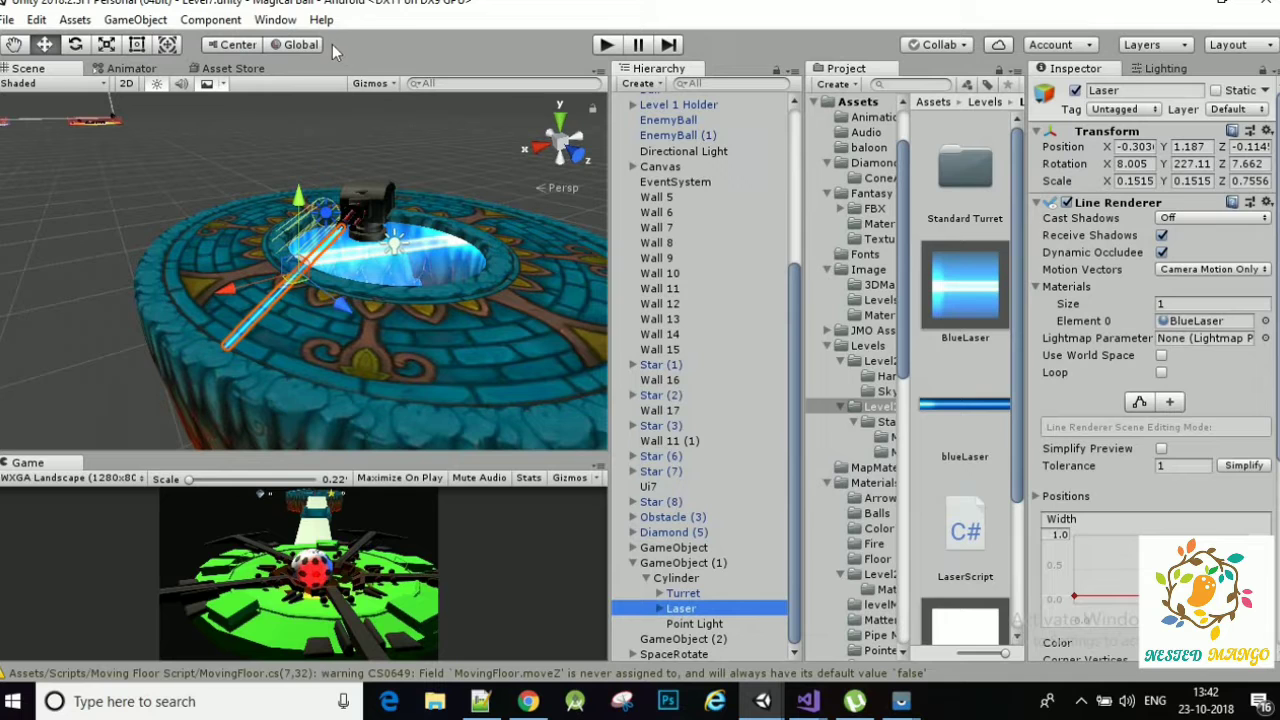
pyautogui.click(121, 19)
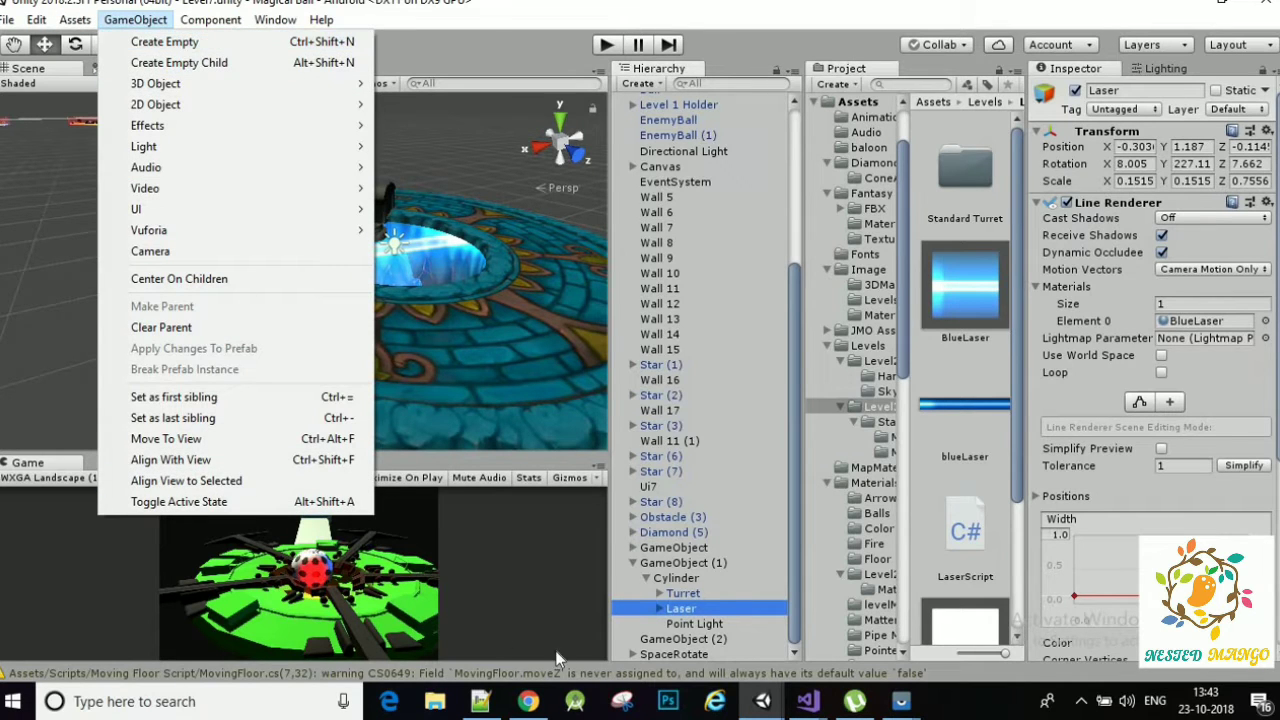
pyautogui.click(703, 610)
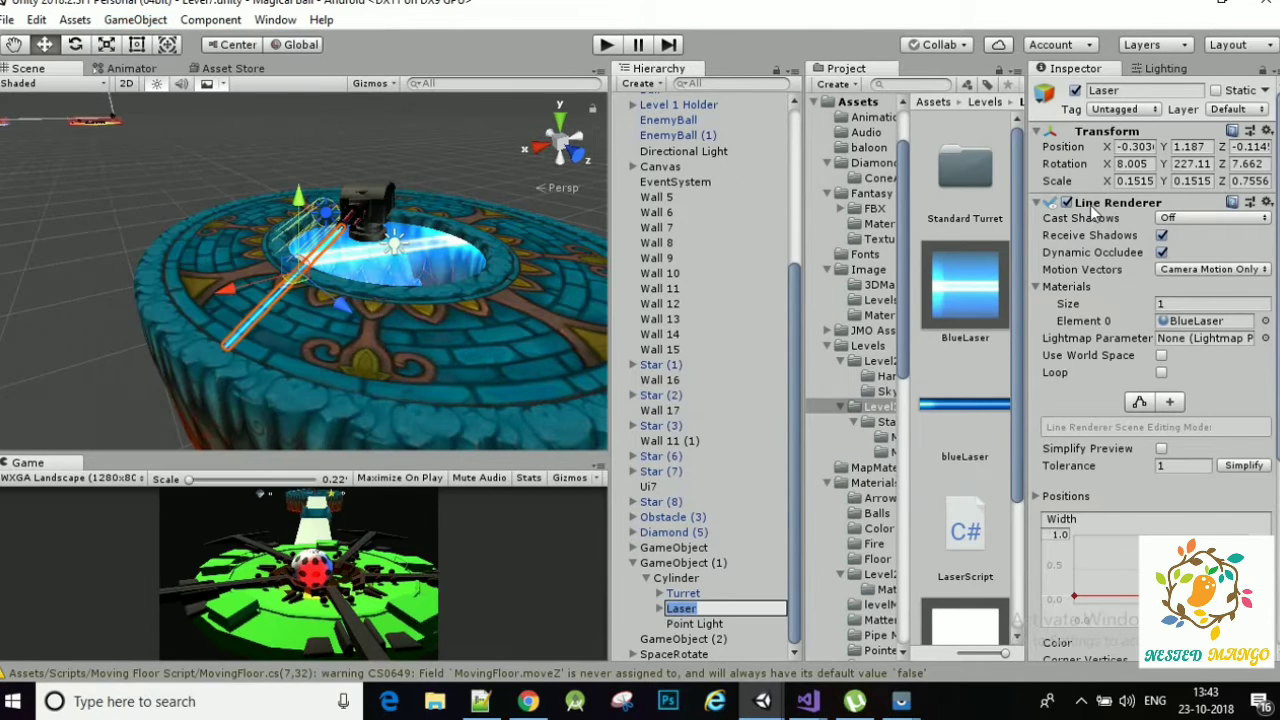
pyautogui.scroll(-5, 1130, 500)
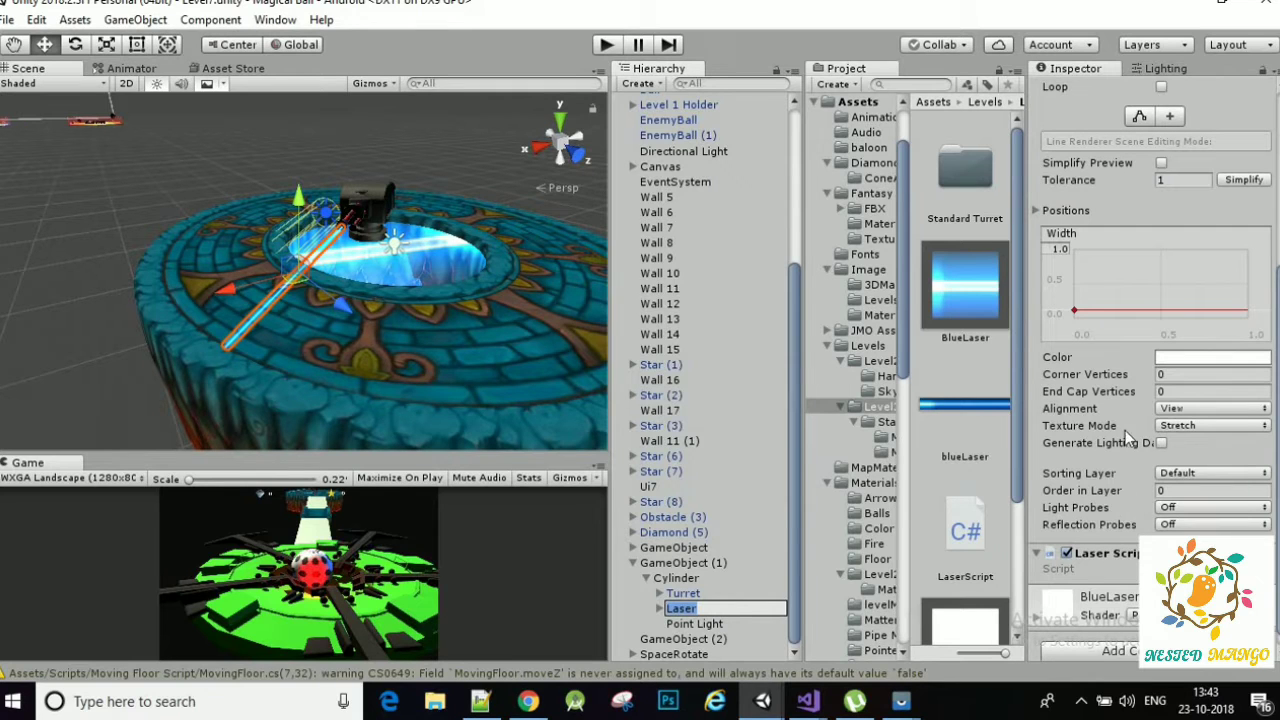
pyautogui.scroll(-1, 1128, 425)
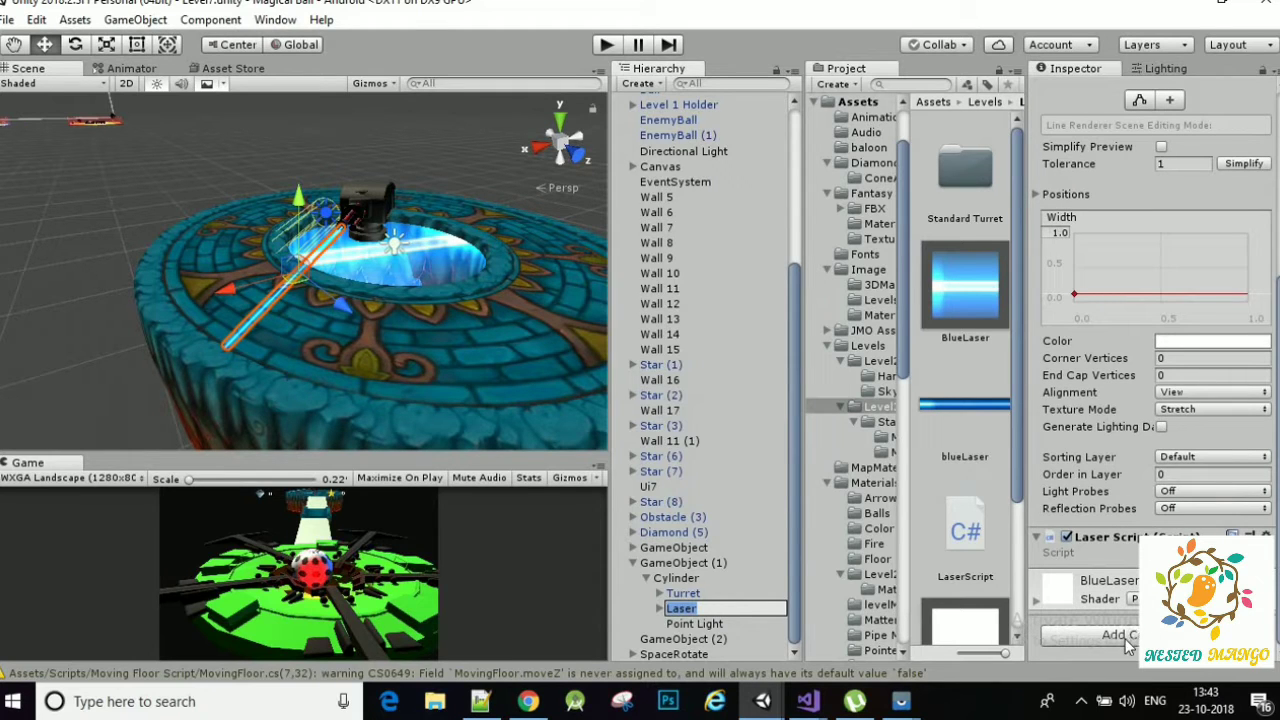
pyautogui.click(1128, 640)
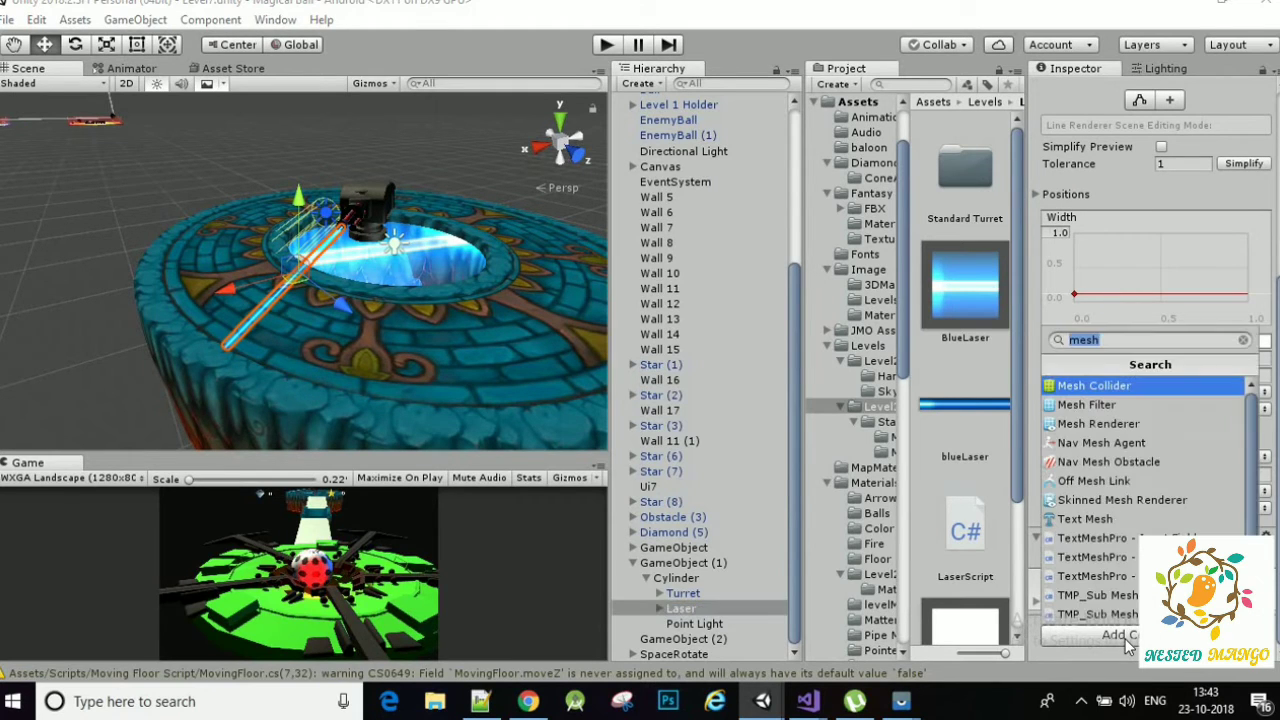
pyautogui.press('BackSpace')
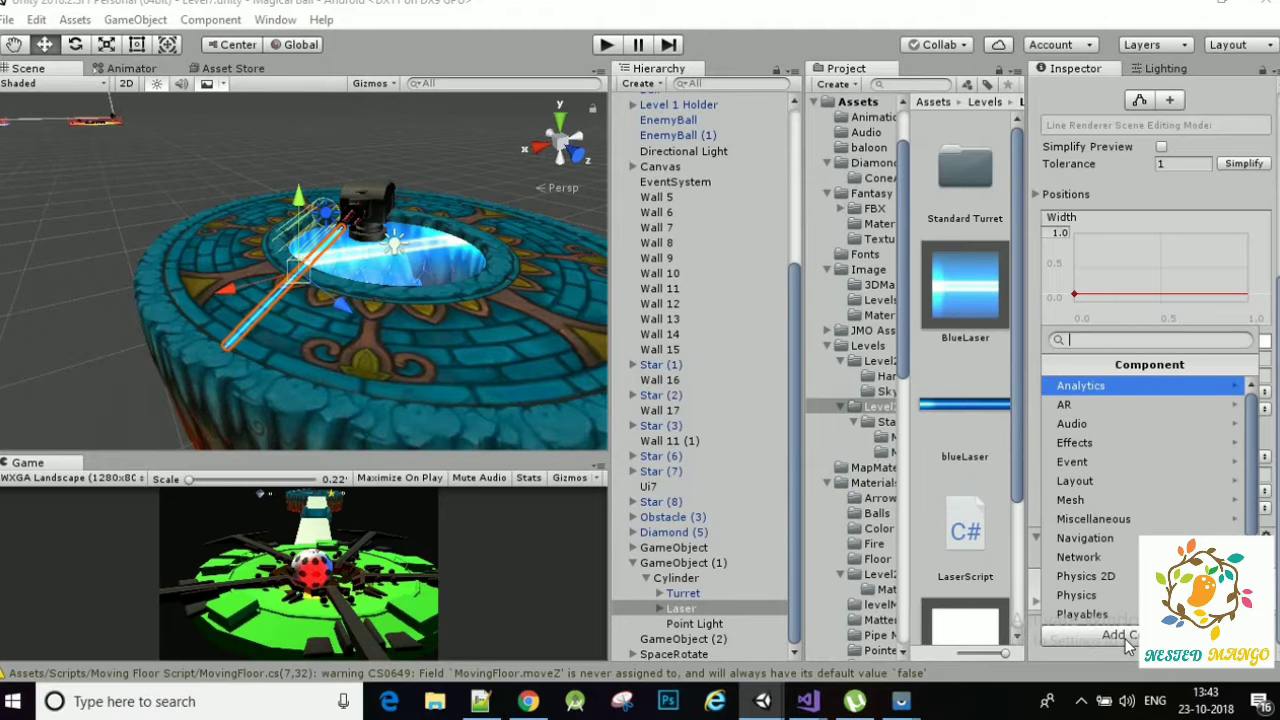
pyautogui.write('Lin')
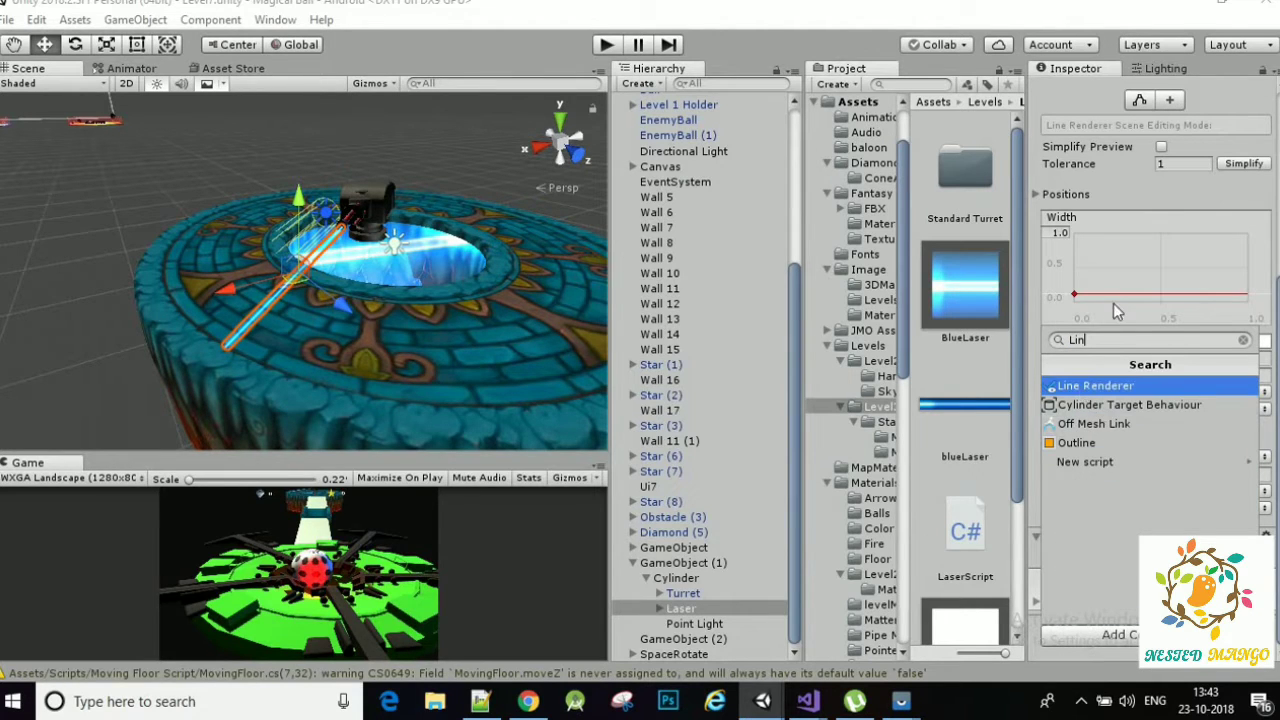
pyautogui.press('Return')
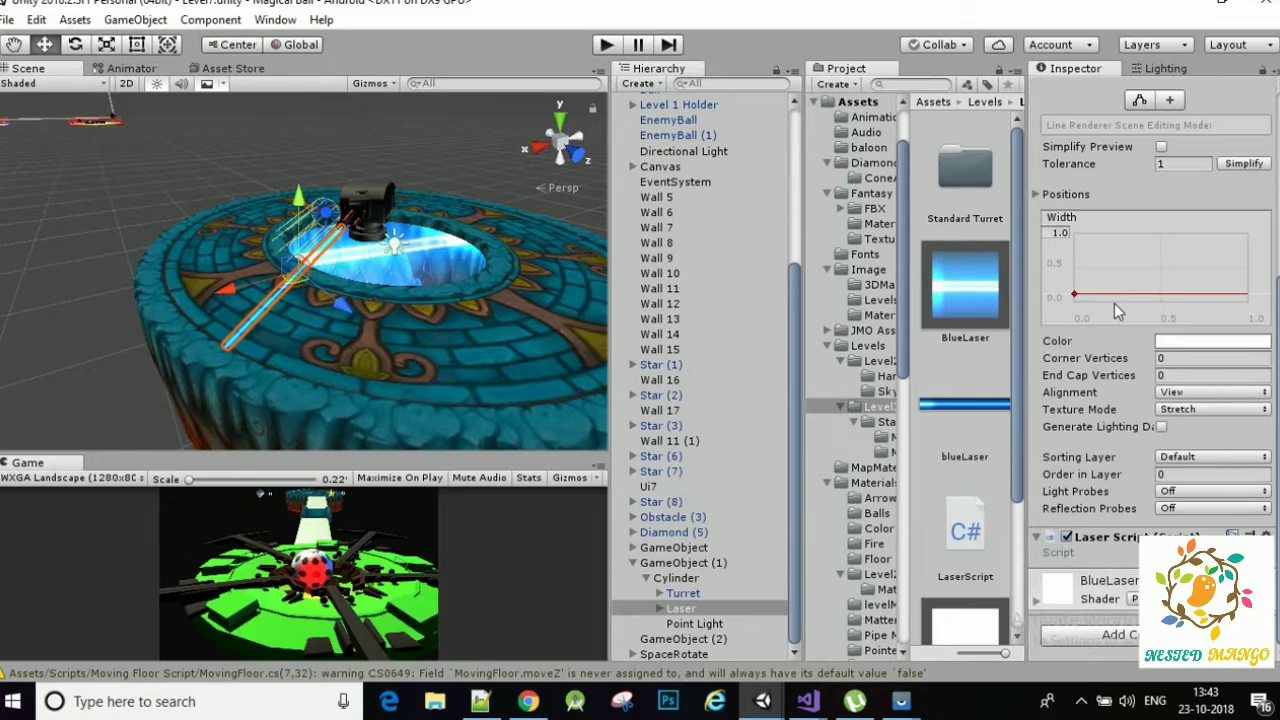
pyautogui.scroll(2, 1114, 303)
pyautogui.scroll(3, 1114, 303)
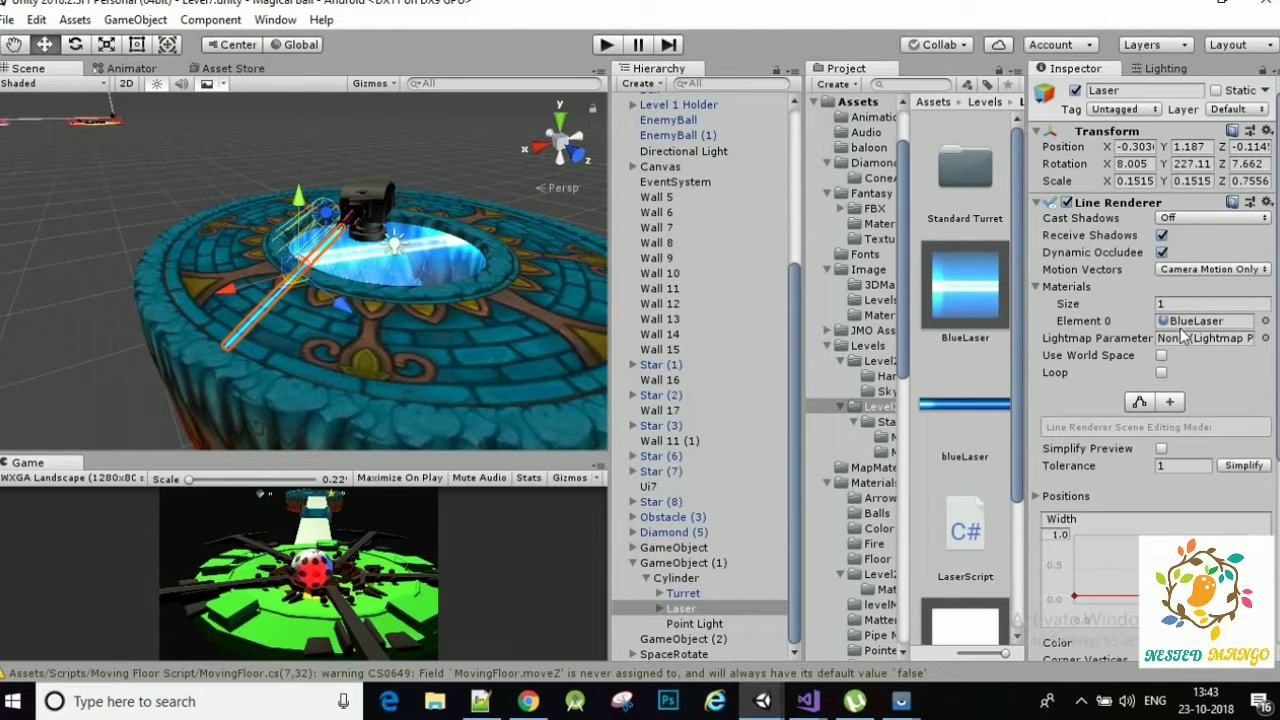
pyautogui.scroll(-3, 1184, 336)
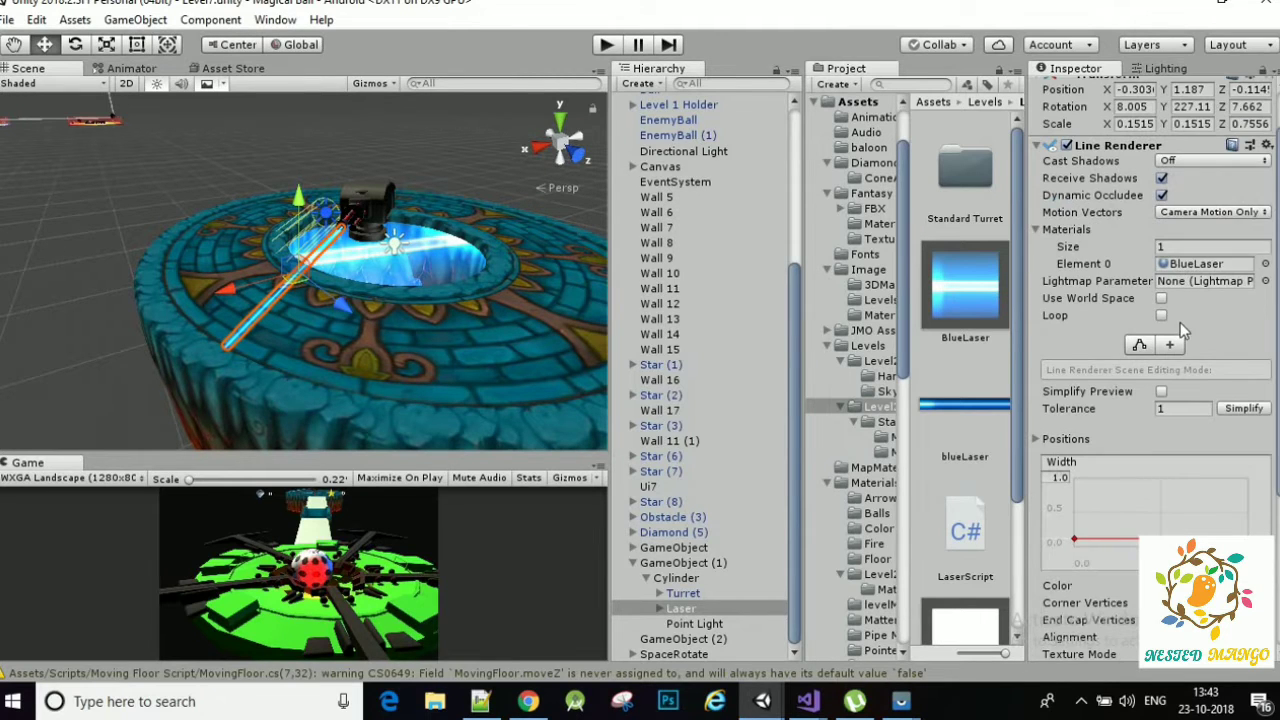
# - Widen the Project panel's folder tree and expand the Standard Material folders
pyautogui.click(882, 421)
pyautogui.moveTo(804, 395); pyautogui.dragTo(768, 388)
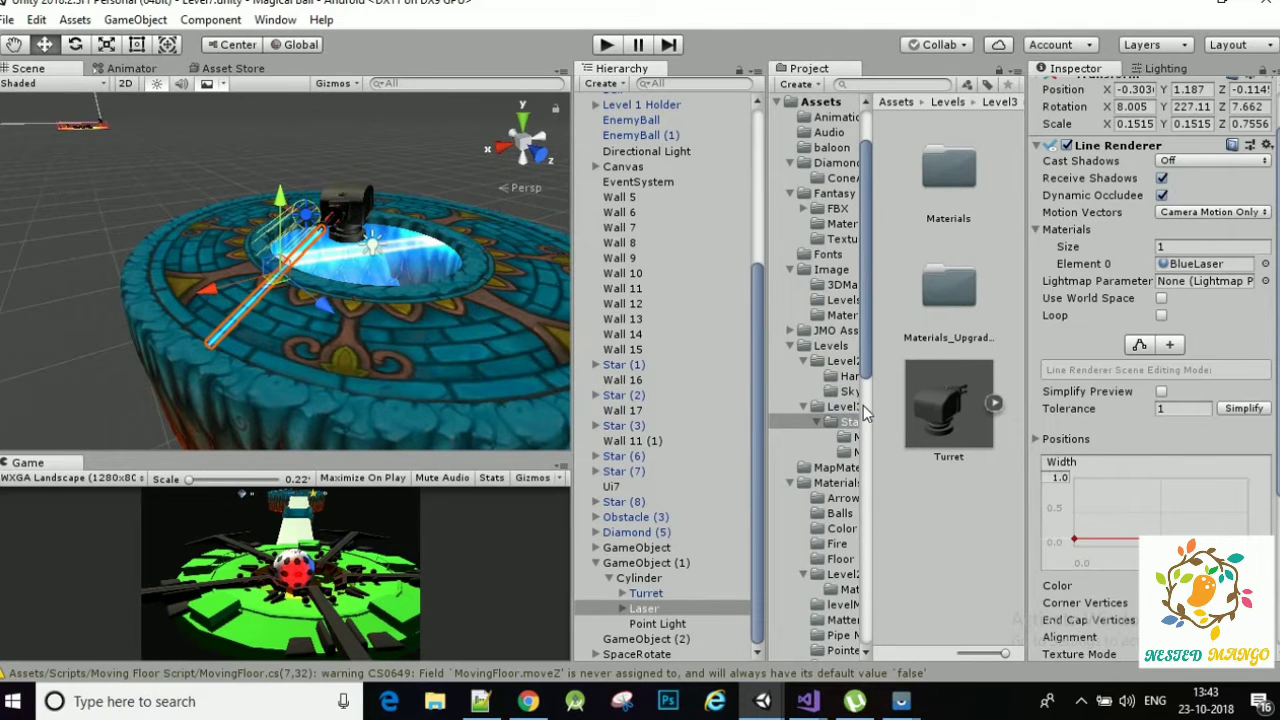
pyautogui.moveTo(870, 418); pyautogui.dragTo(908, 416)
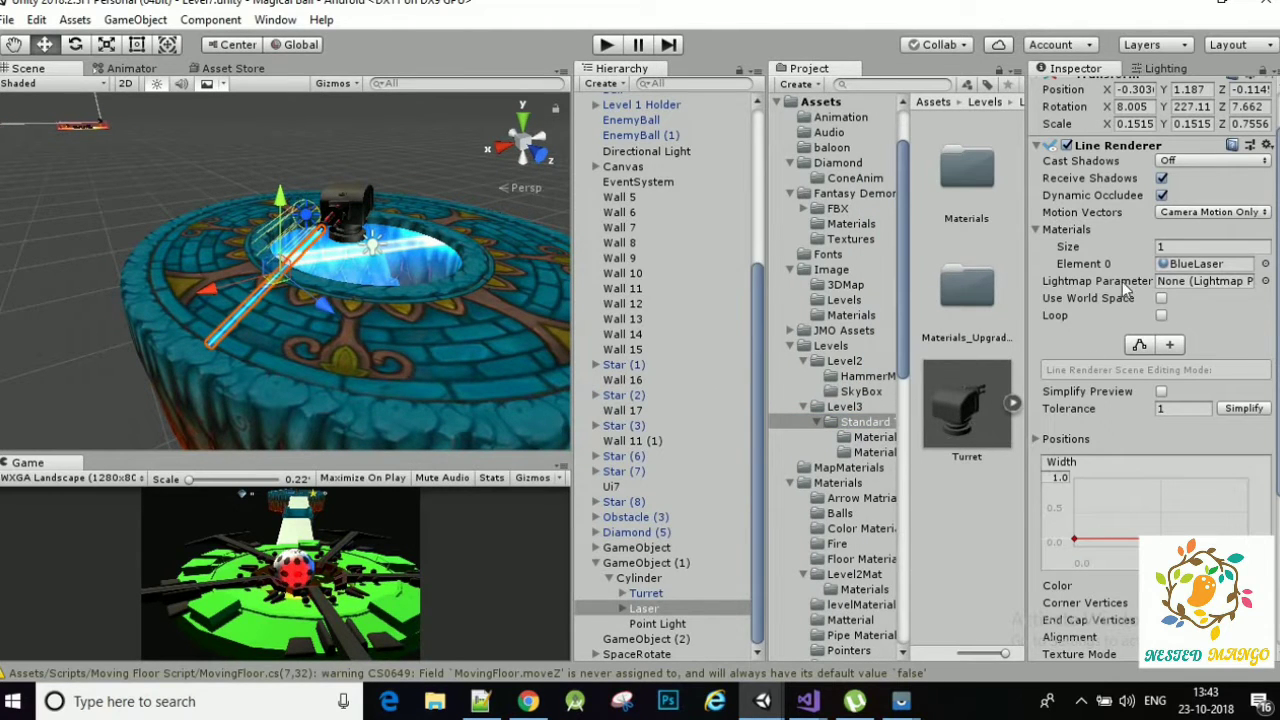
pyautogui.scroll(2, 1127, 290)
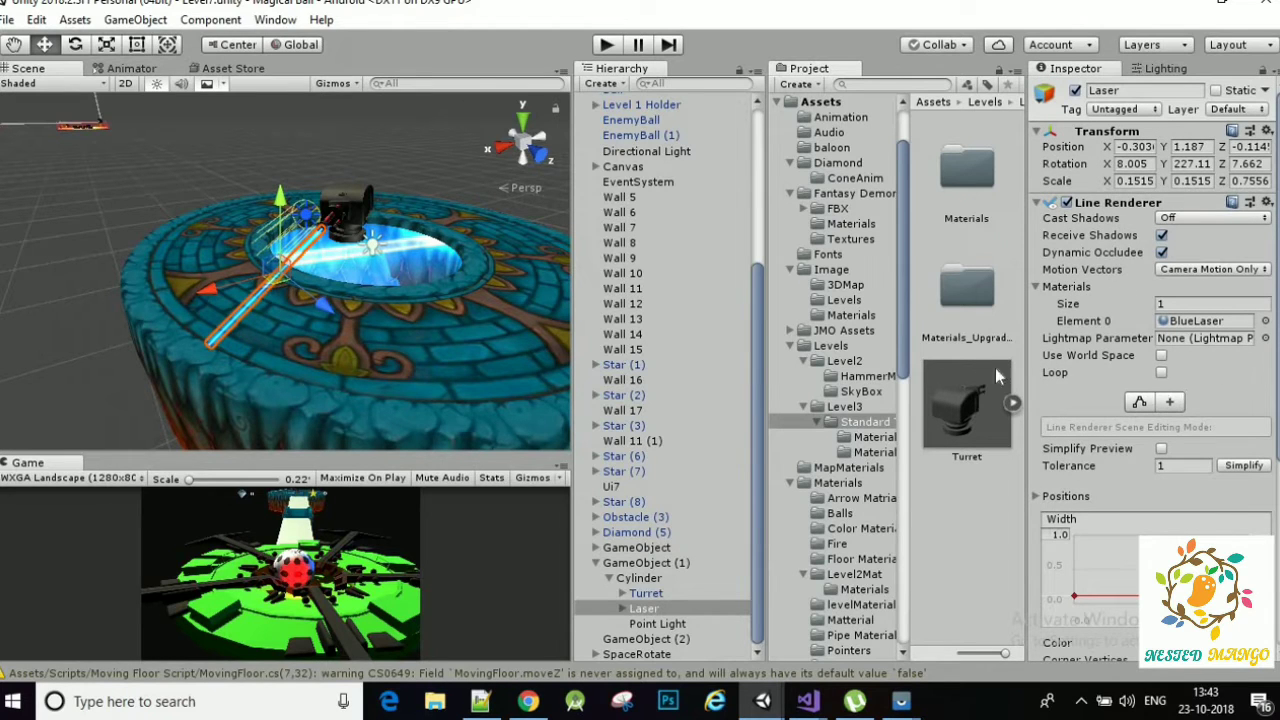
pyautogui.click(858, 438)
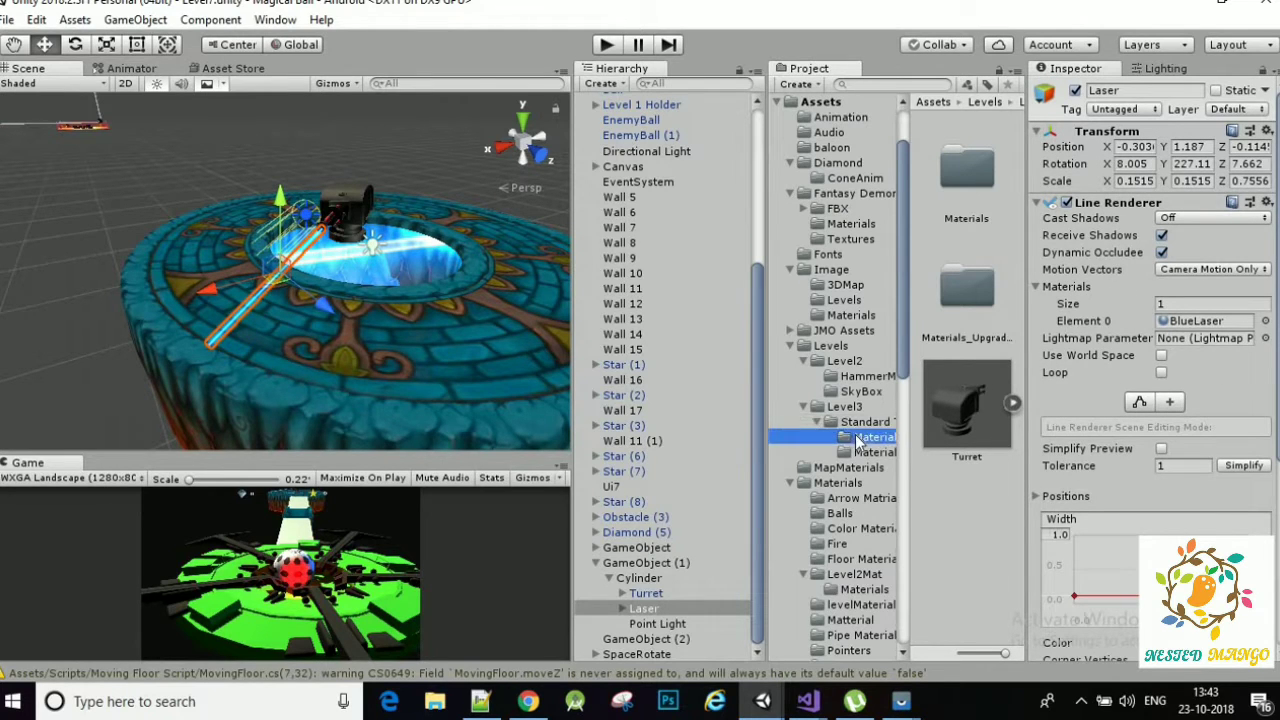
pyautogui.click(876, 453)
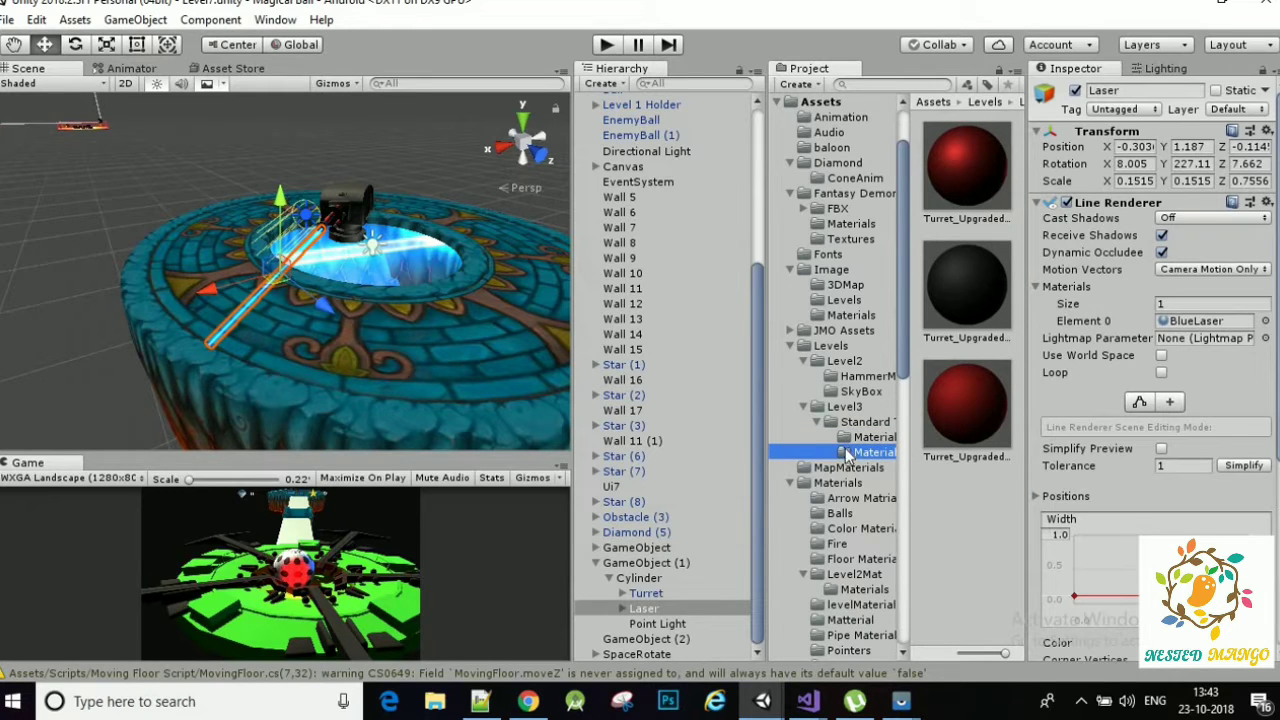
# - Open the Level3 folder and inspect the blueLaser texture's import settings
pyautogui.click(848, 408)
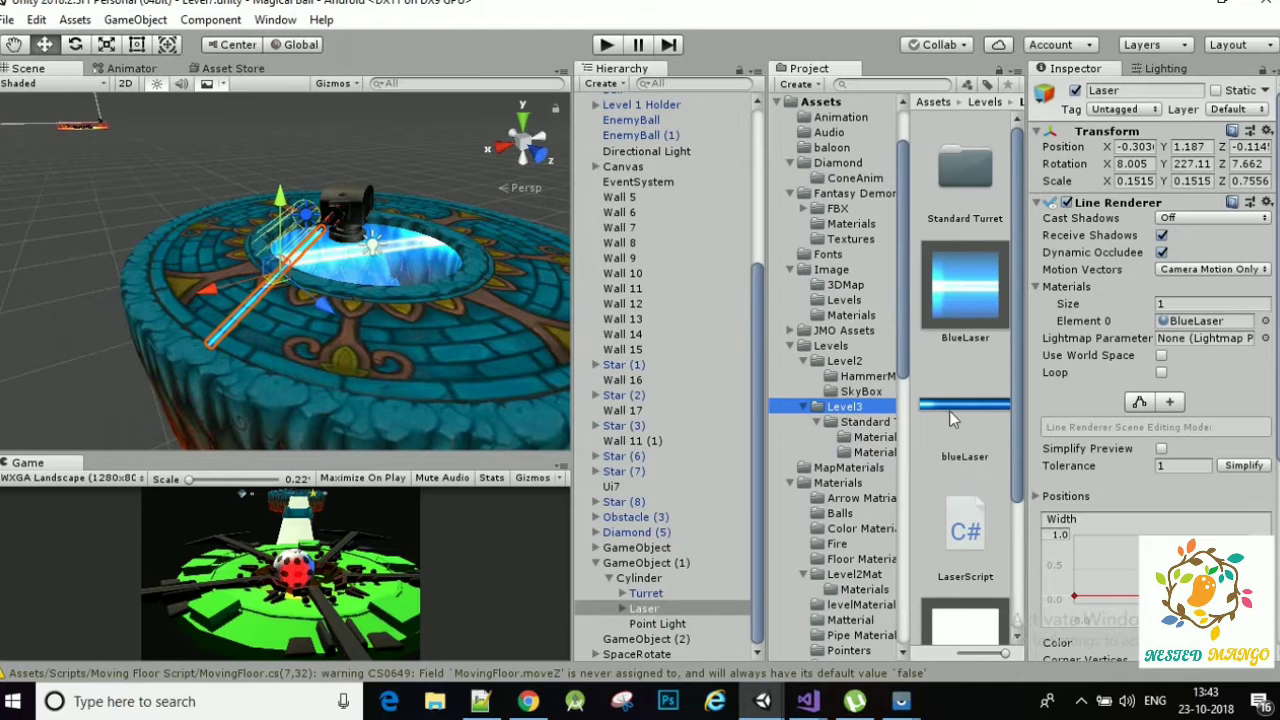
pyautogui.click(951, 410)
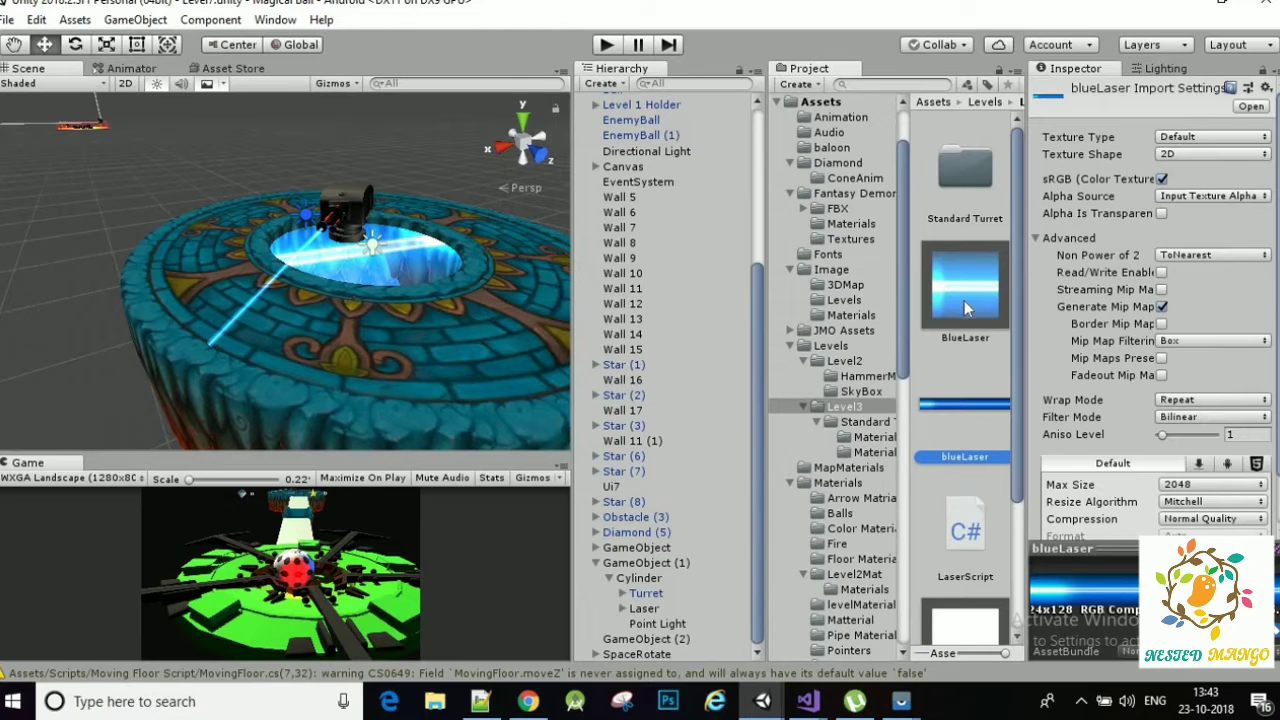
pyautogui.rightClick(864, 416)
# - Give the BlueLaser material the Particles/Additive shader with blueLaser as its Particle Texture
pyautogui.moveTo(922, 241)
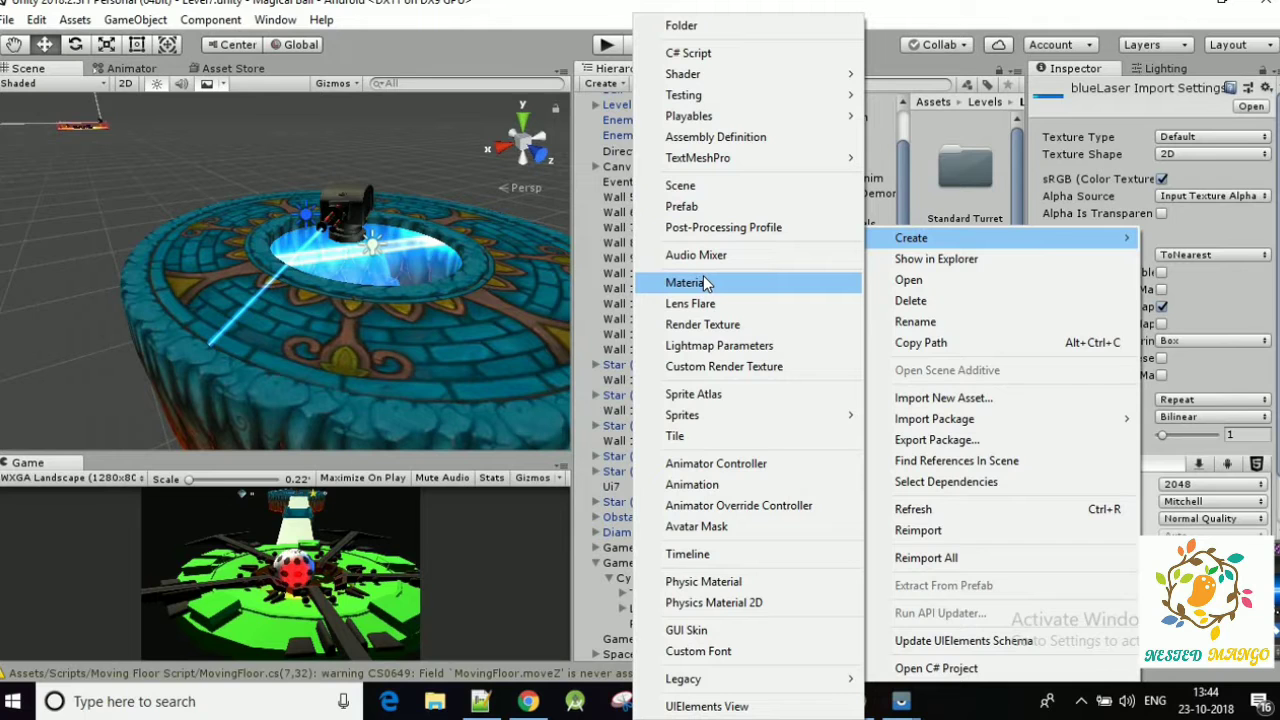
pyautogui.click(948, 183)
pyautogui.click(958, 336)
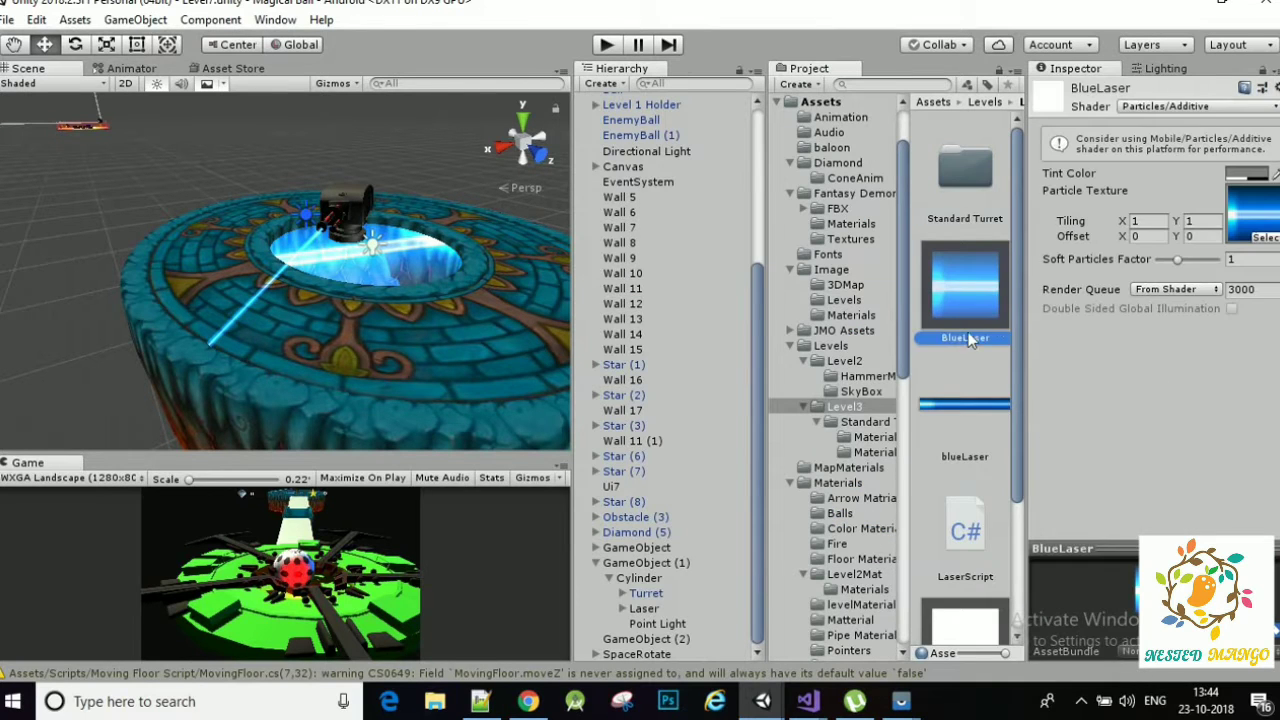
pyautogui.click(1200, 108)
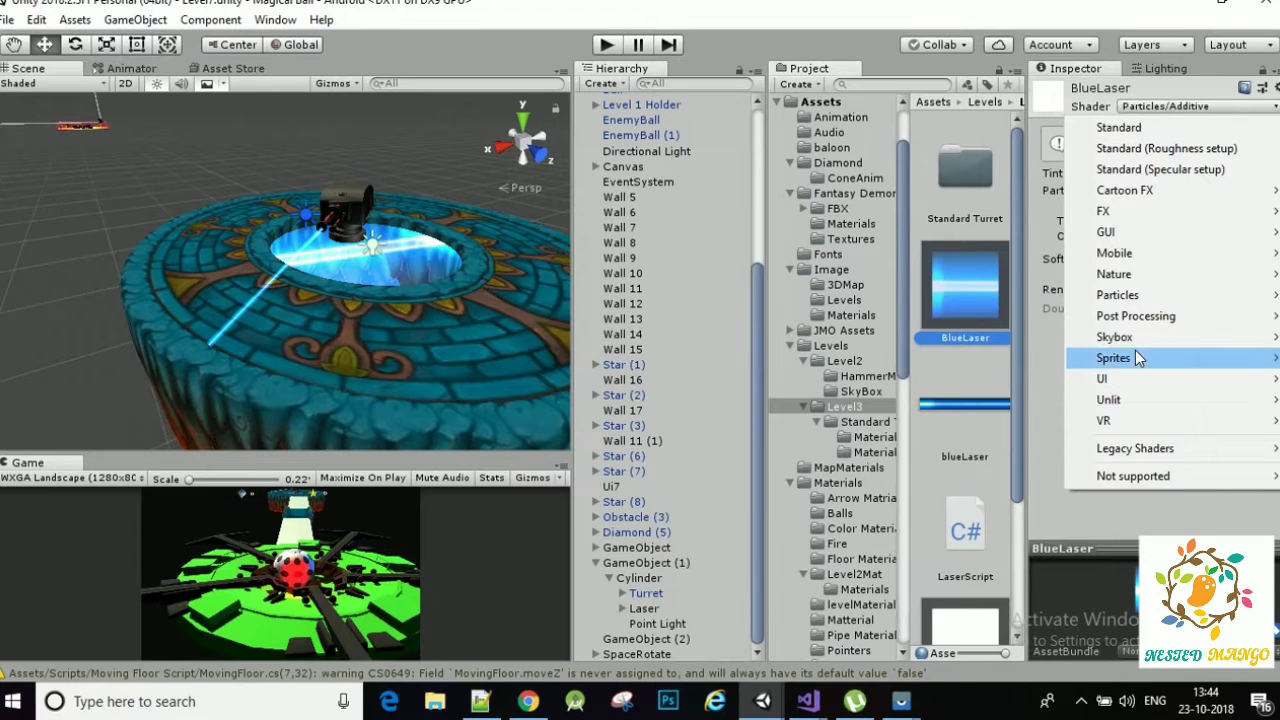
pyautogui.moveTo(1126, 297)
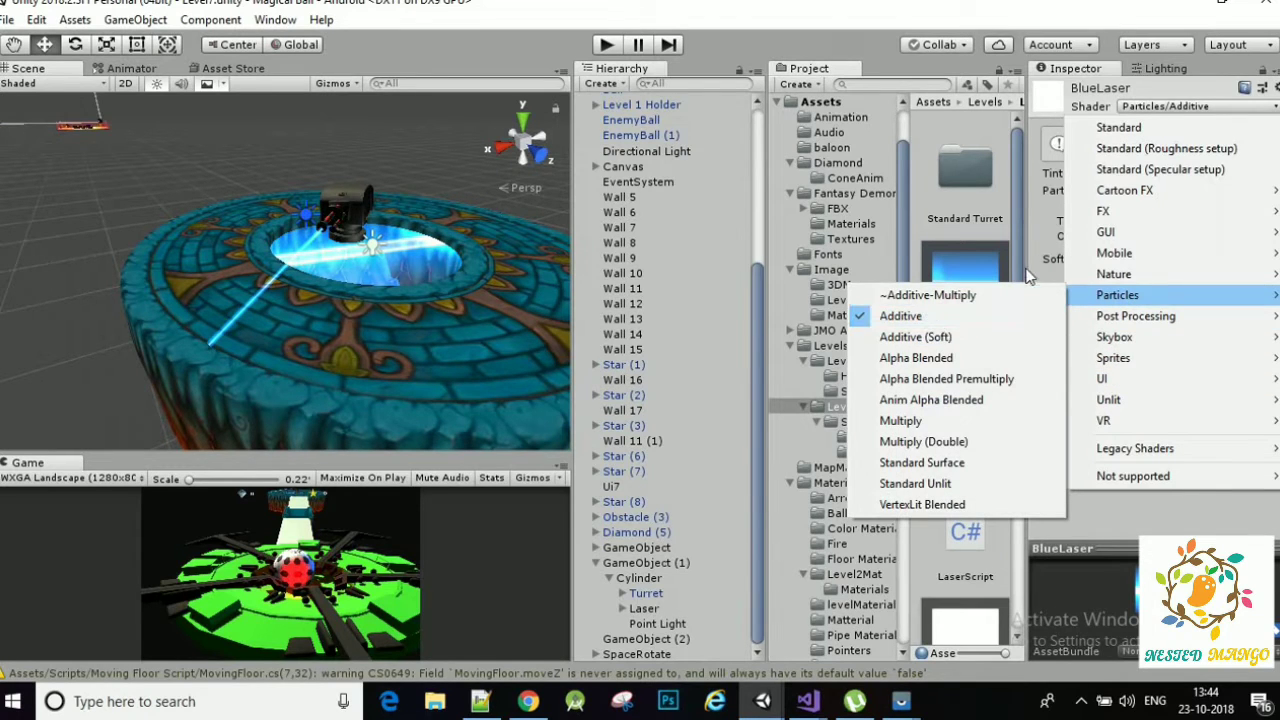
pyautogui.click(918, 316)
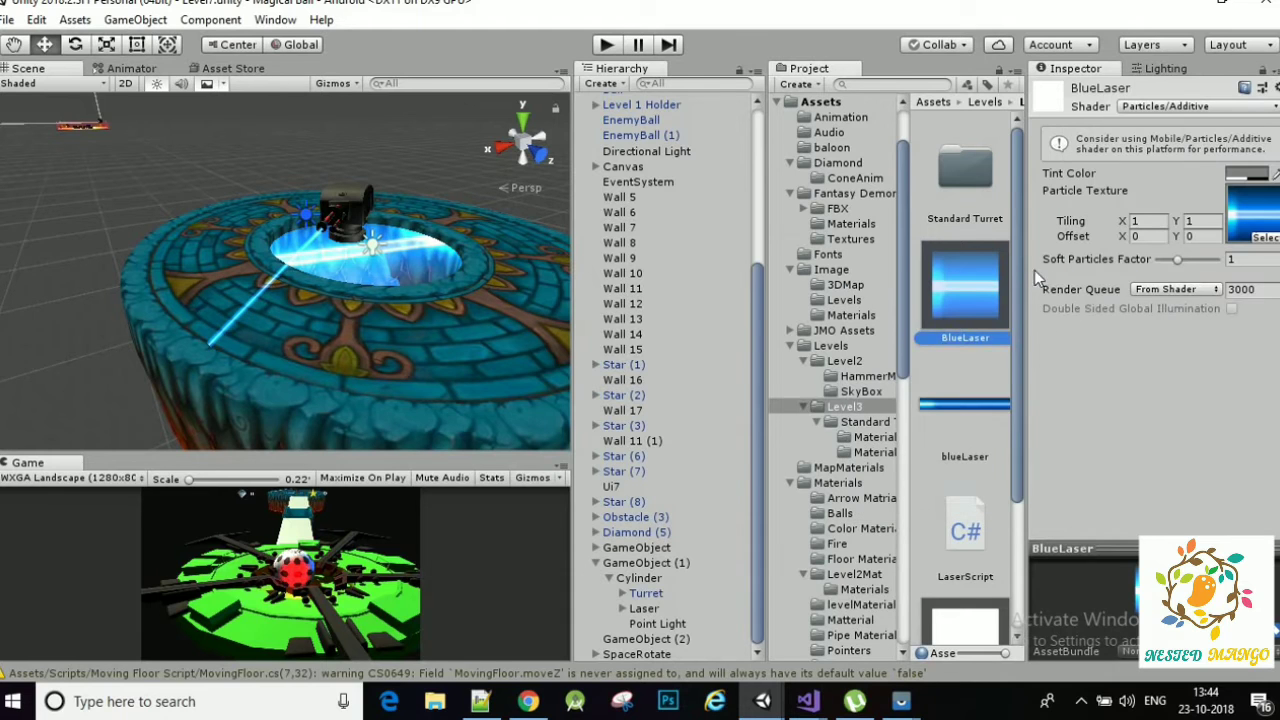
pyautogui.click(975, 410)
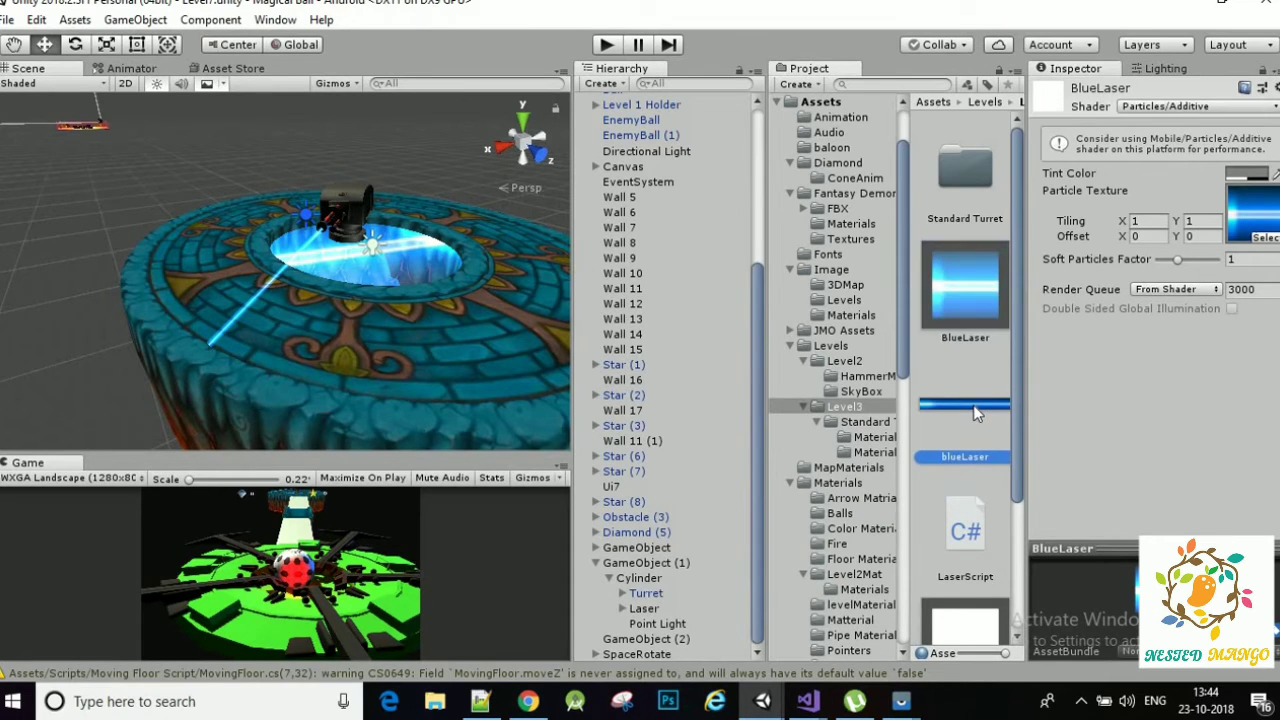
pyautogui.moveTo(973, 405)
pyautogui.mouseDown()
pyautogui.moveTo(1234, 248)
pyautogui.moveTo(1240, 225)
pyautogui.mouseUp()
# - Select the Laser object, try stretching it with the Scale tool, then undo it
pyautogui.click(958, 377)
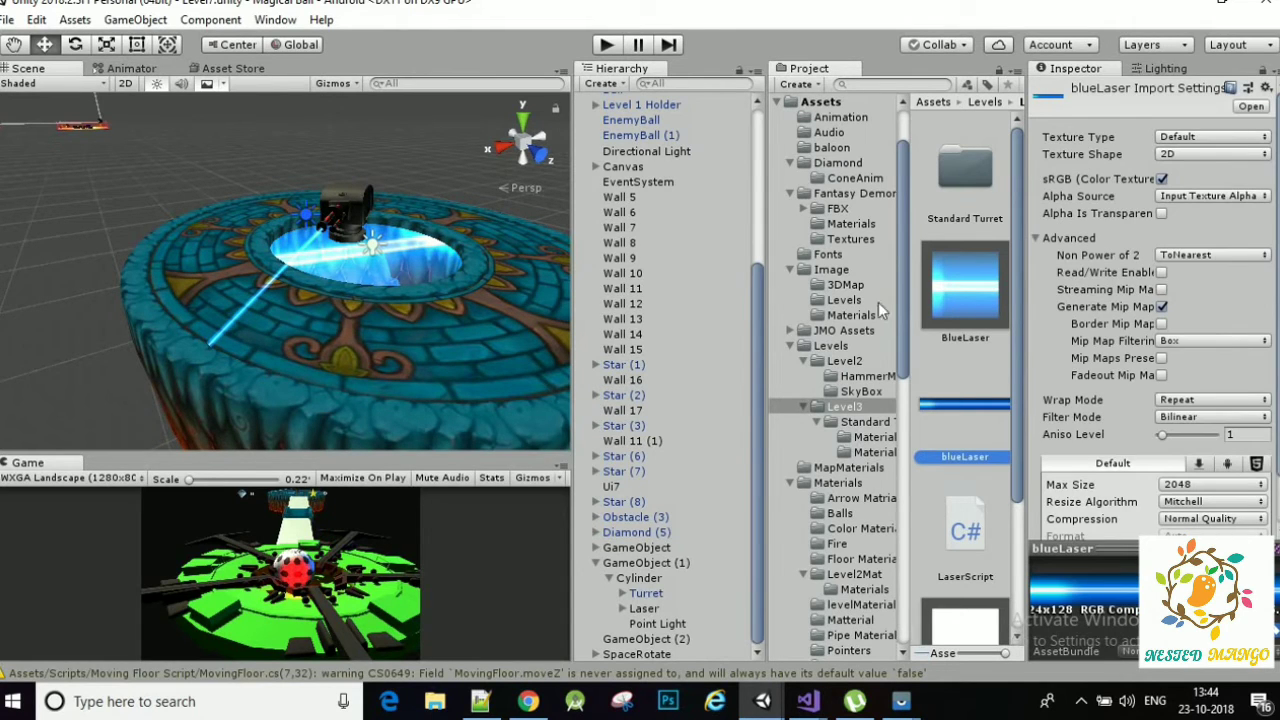
pyautogui.scroll(3, 256, 301)
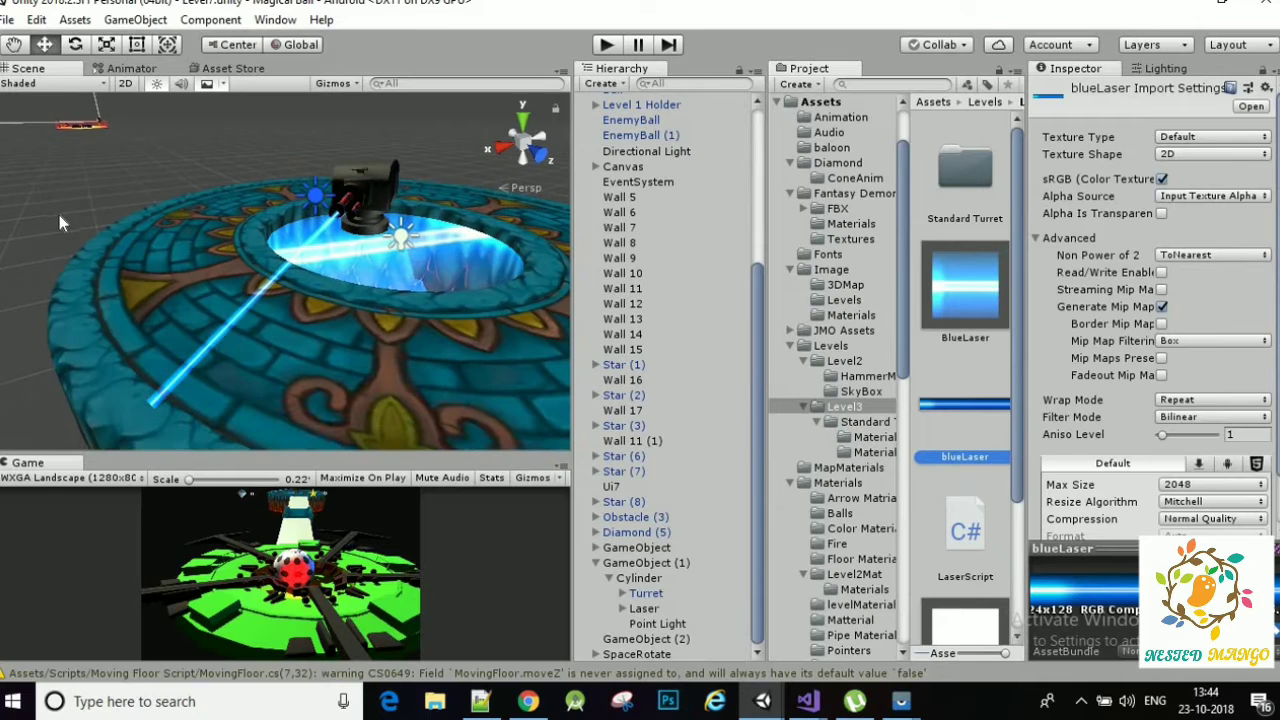
pyautogui.click(59, 214)
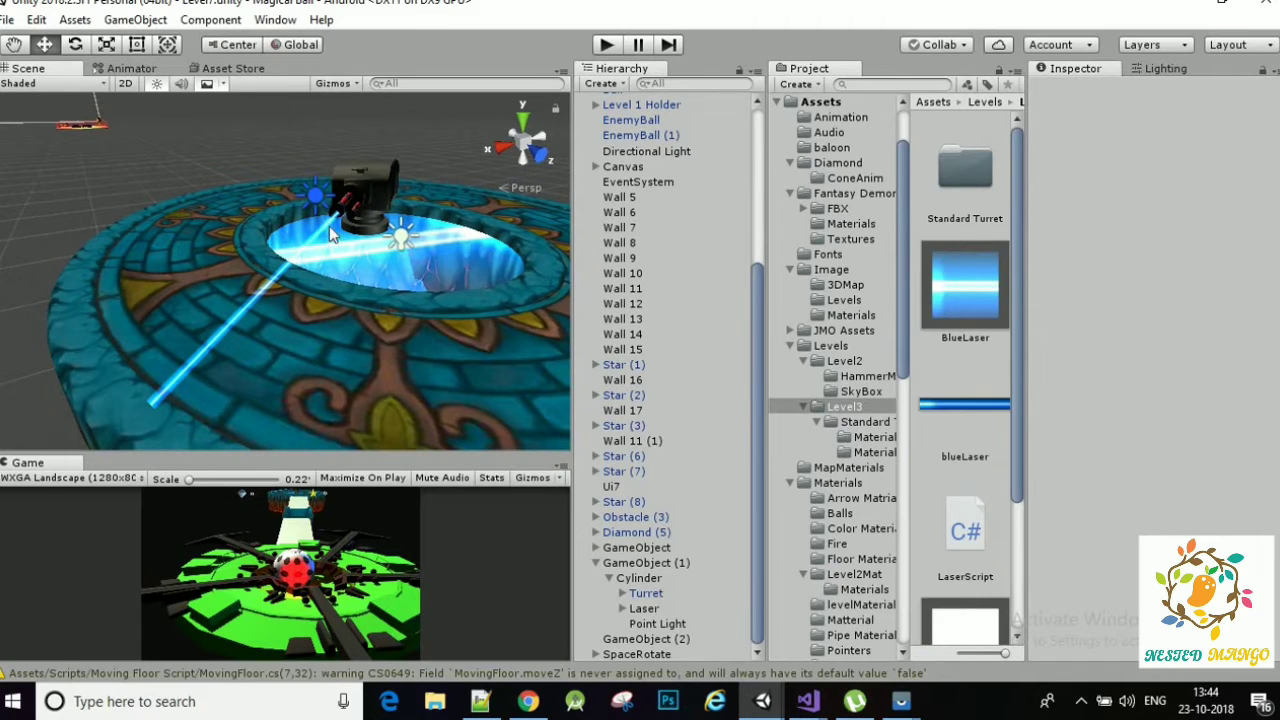
pyautogui.click(644, 608)
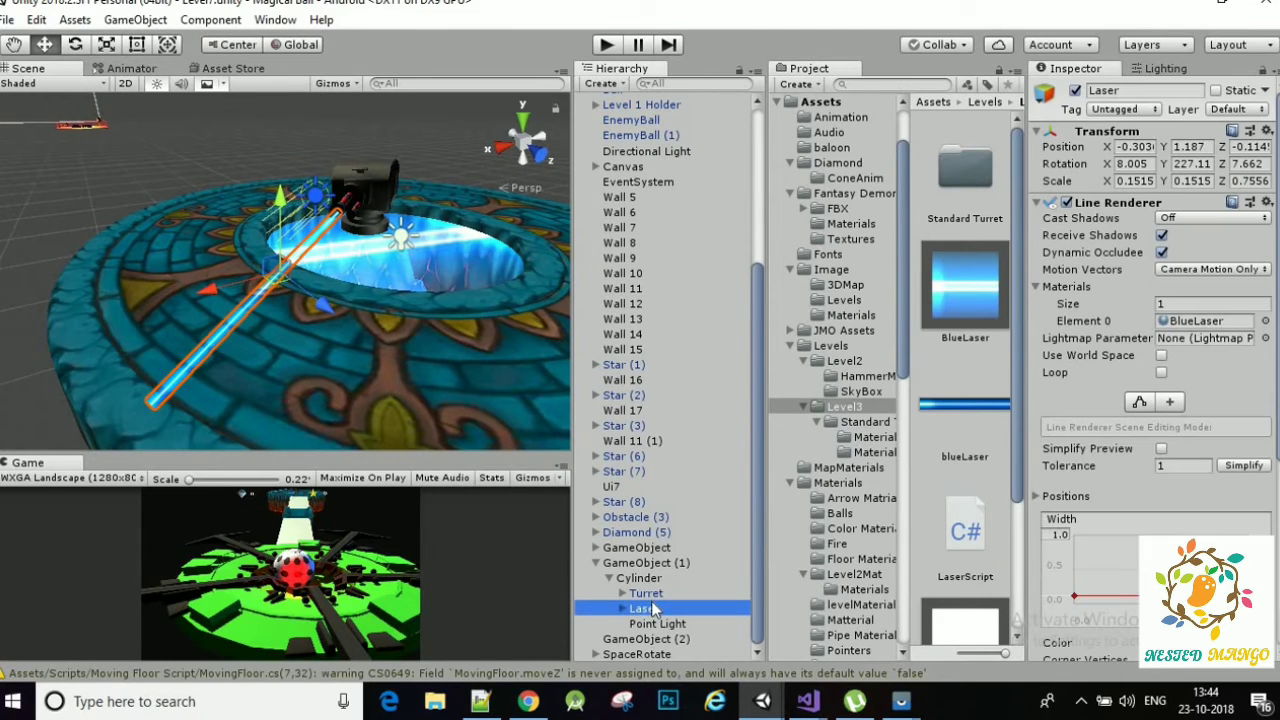
pyautogui.click(106, 45)
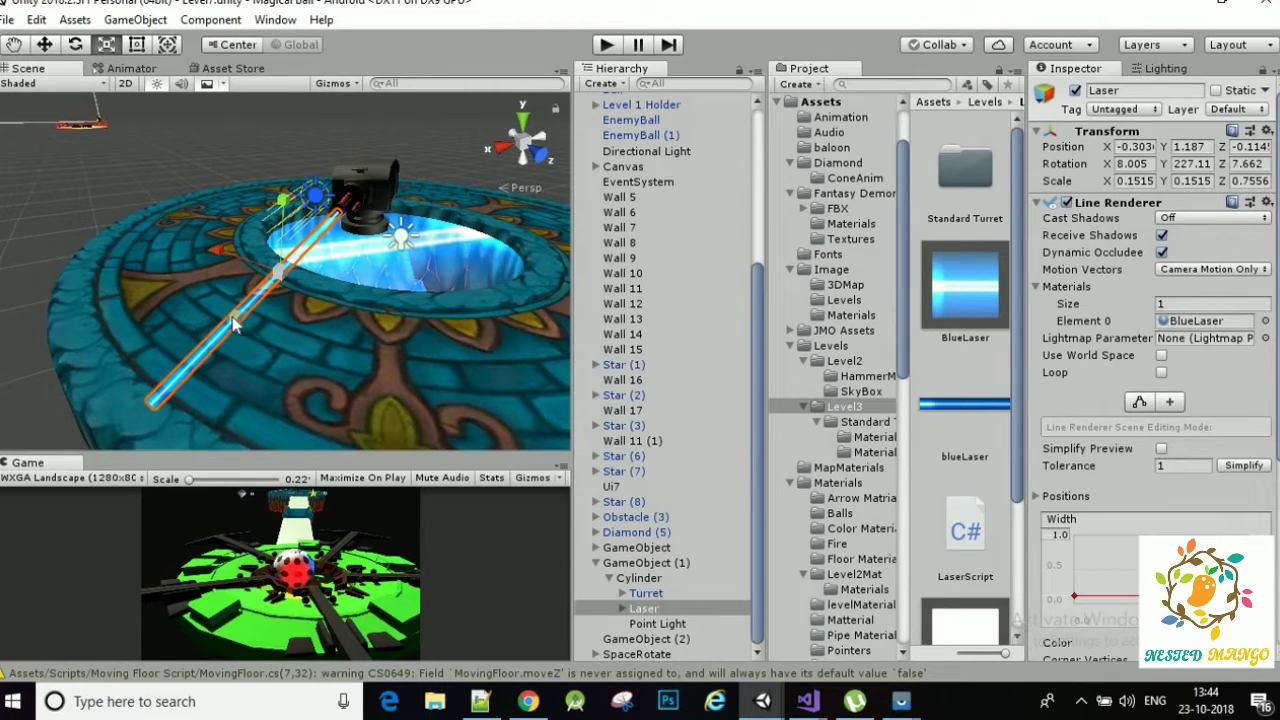
pyautogui.moveTo(232, 322); pyautogui.dragTo(220, 335)
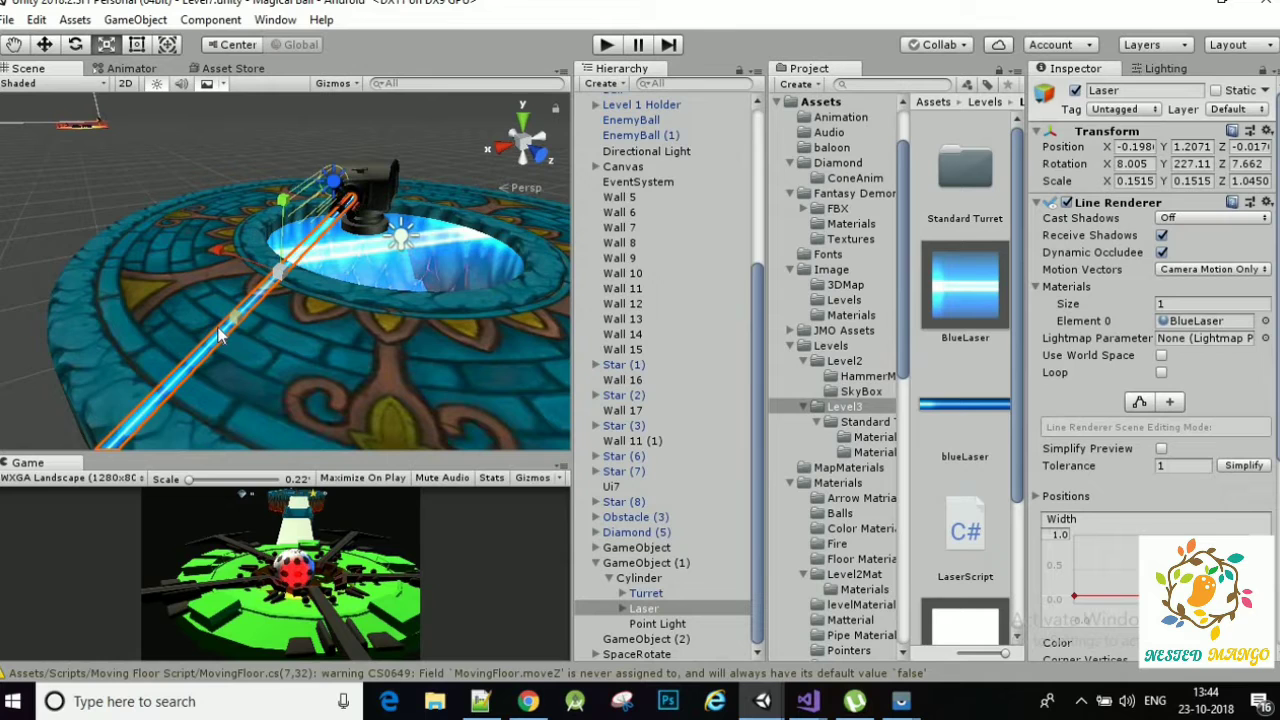
pyautogui.hotkey('ctrl', 'z')
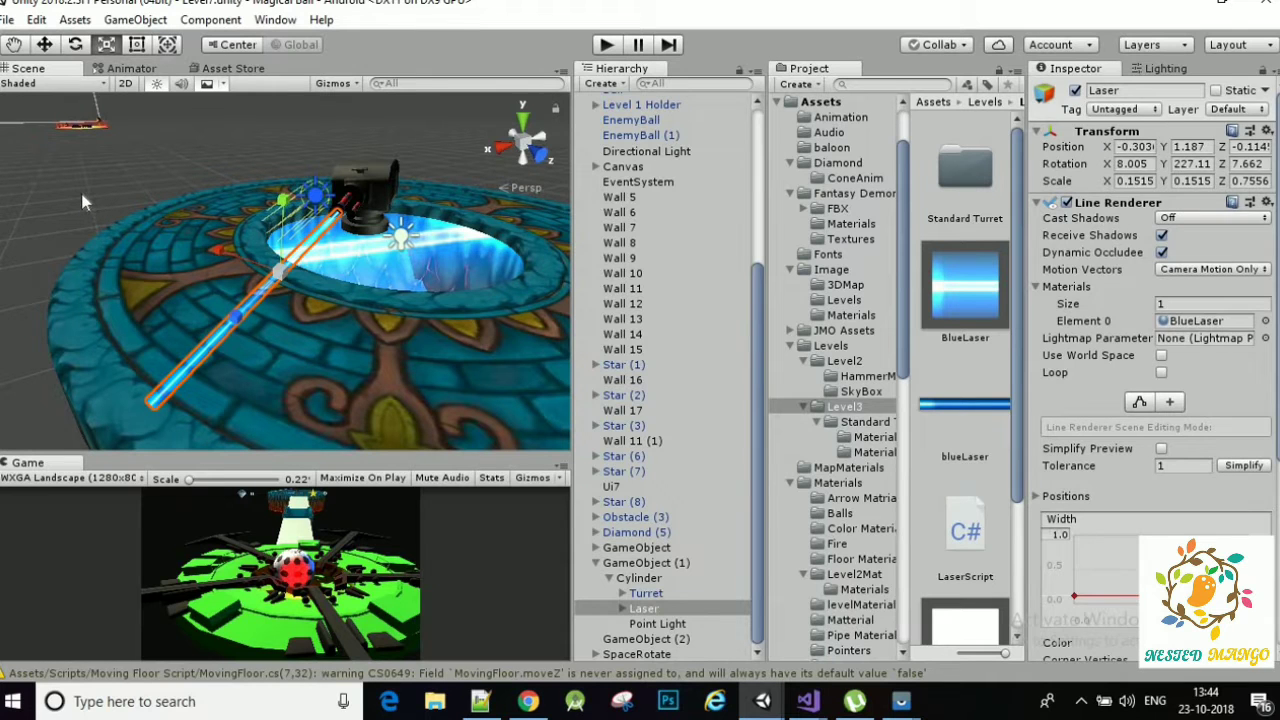
# - Reselect Laser and ping the LaserScript asset from its Laser Script component
pyautogui.click(83, 202)
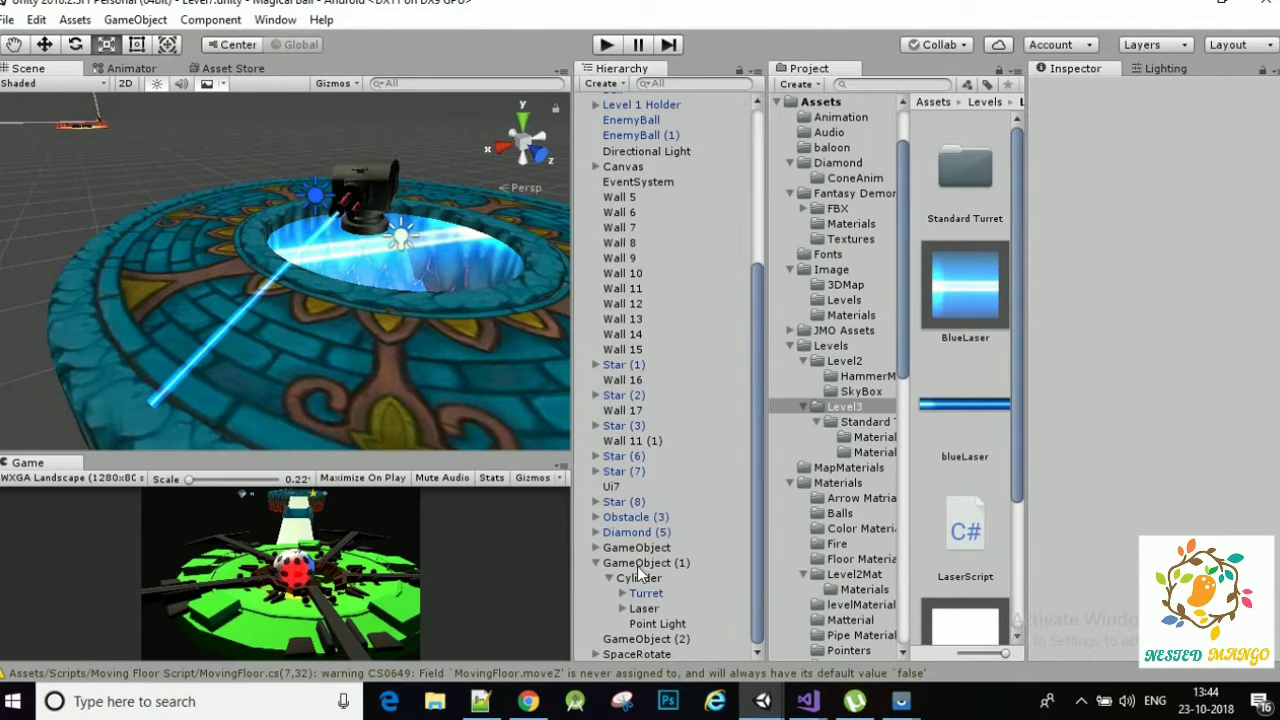
pyautogui.click(633, 609)
pyautogui.scroll(-5, 1212, 332)
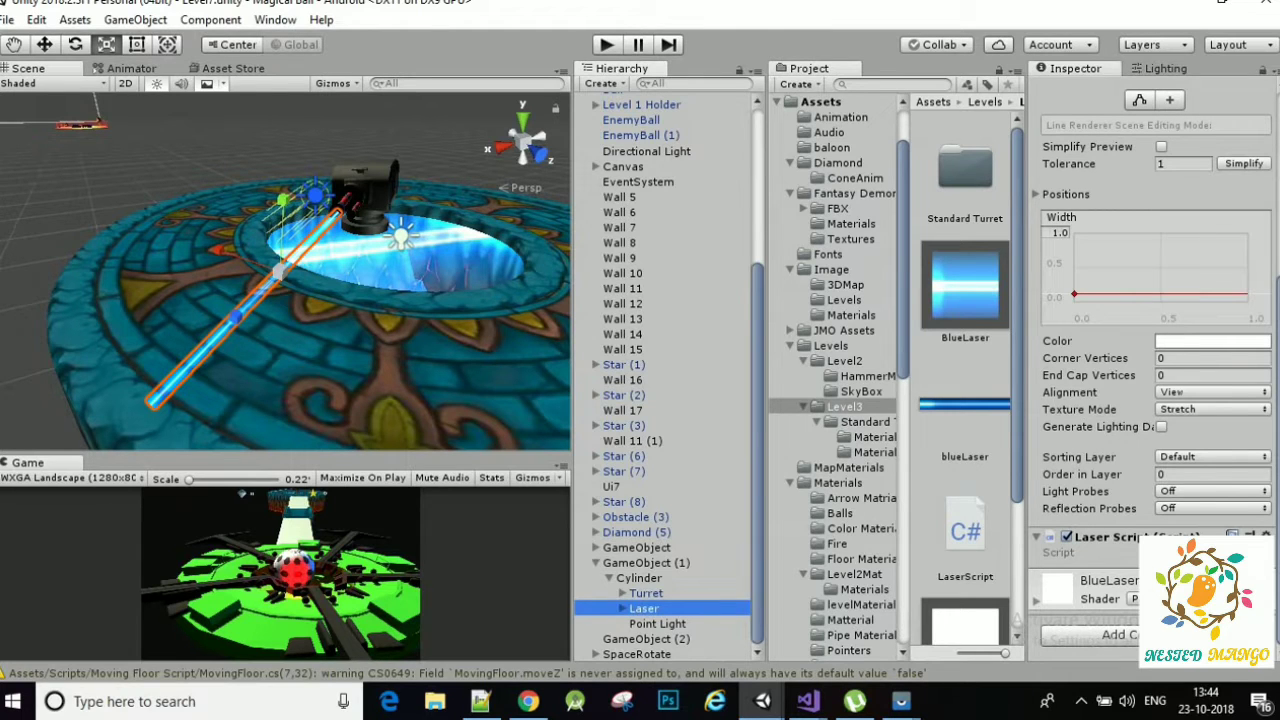
pyautogui.click(1180, 552)
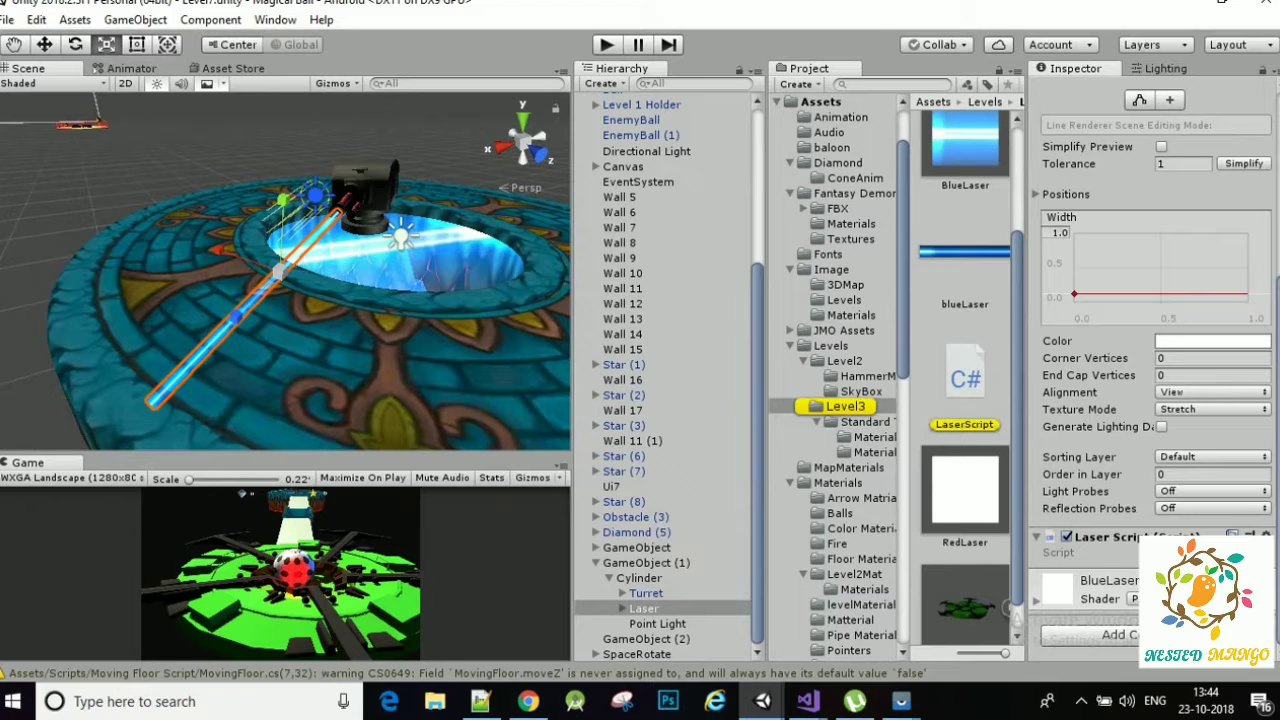
# - Comment out the private LineRenderer lr field and lr = GetComponent<LineRenderer>() line, then save
pyautogui.scroll(-1, 910, 308)
pyautogui.scroll(1, 906, 306)
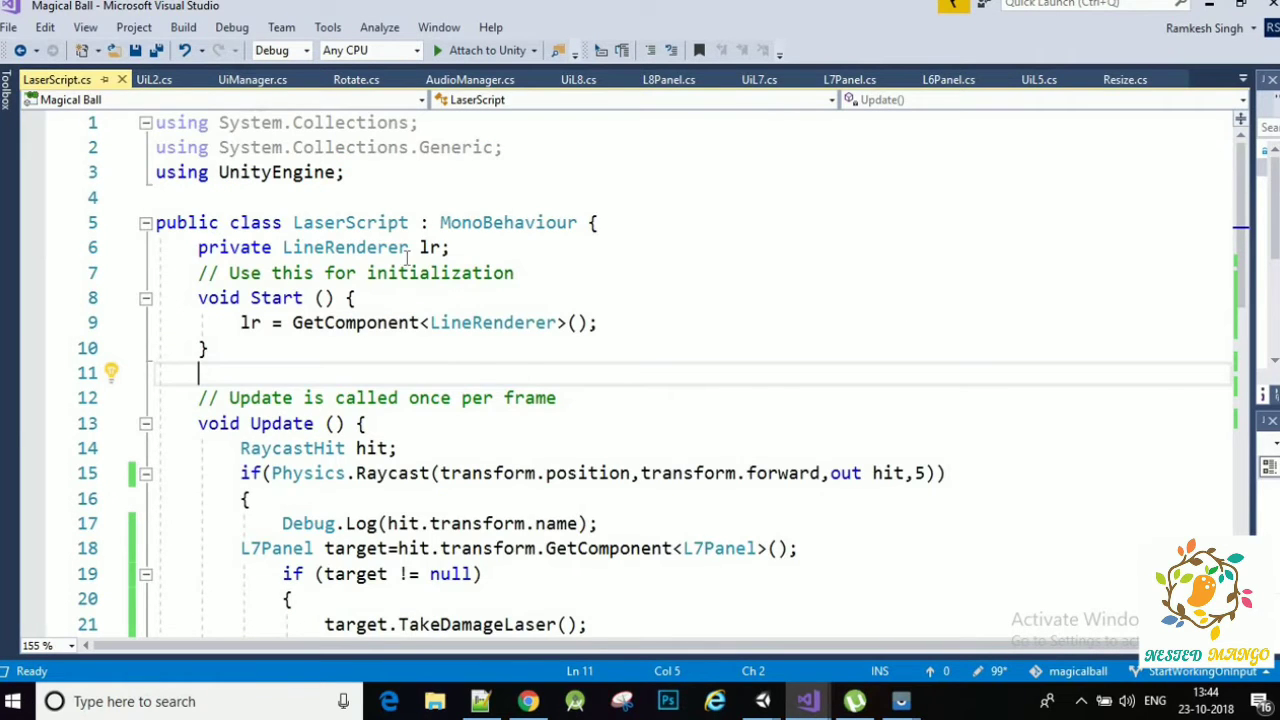
pyautogui.scroll(-2, 410, 256)
pyautogui.scroll(-2, 417, 255)
pyautogui.scroll(-3, 416, 255)
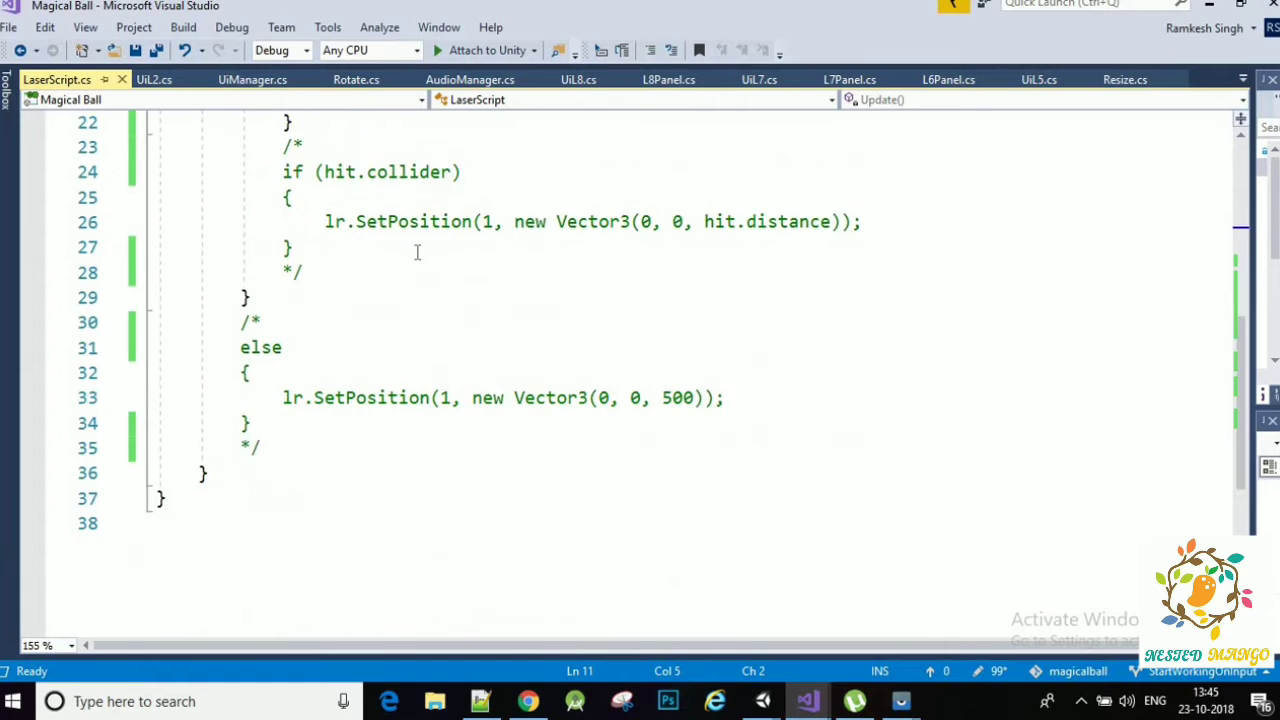
pyautogui.scroll(6, 416, 255)
pyautogui.scroll(1, 297, 222)
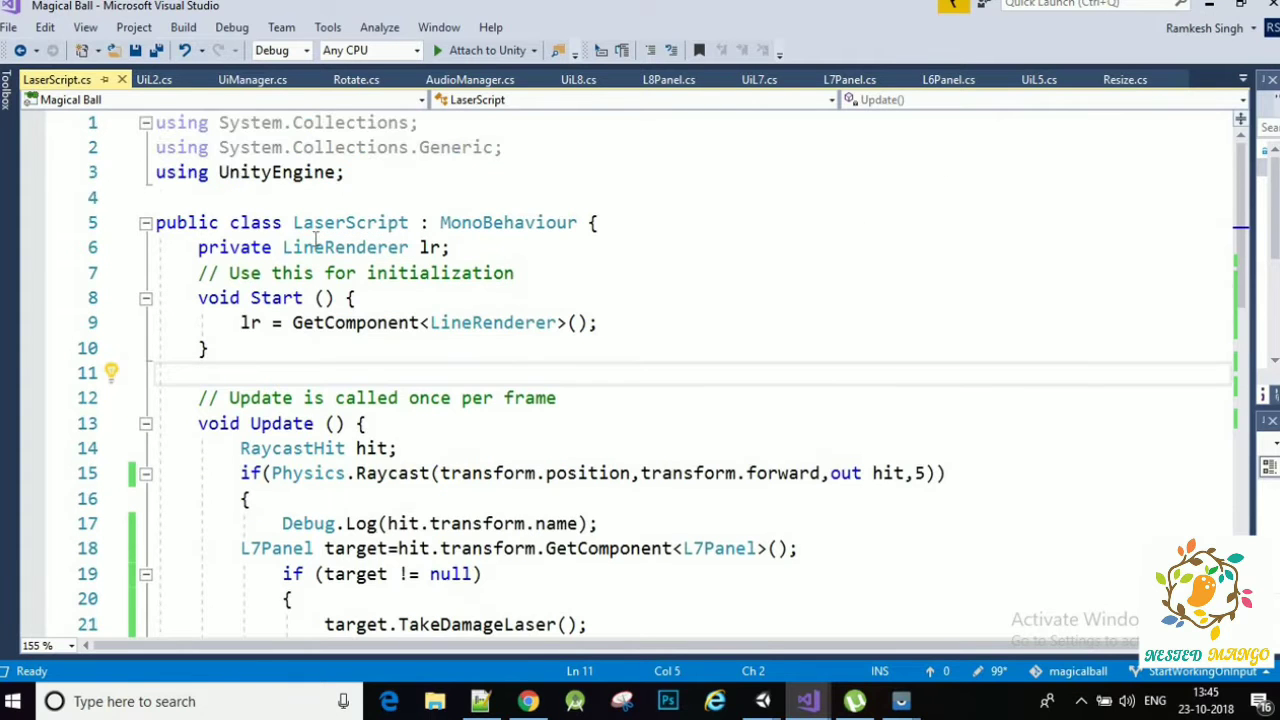
pyautogui.click(190, 247)
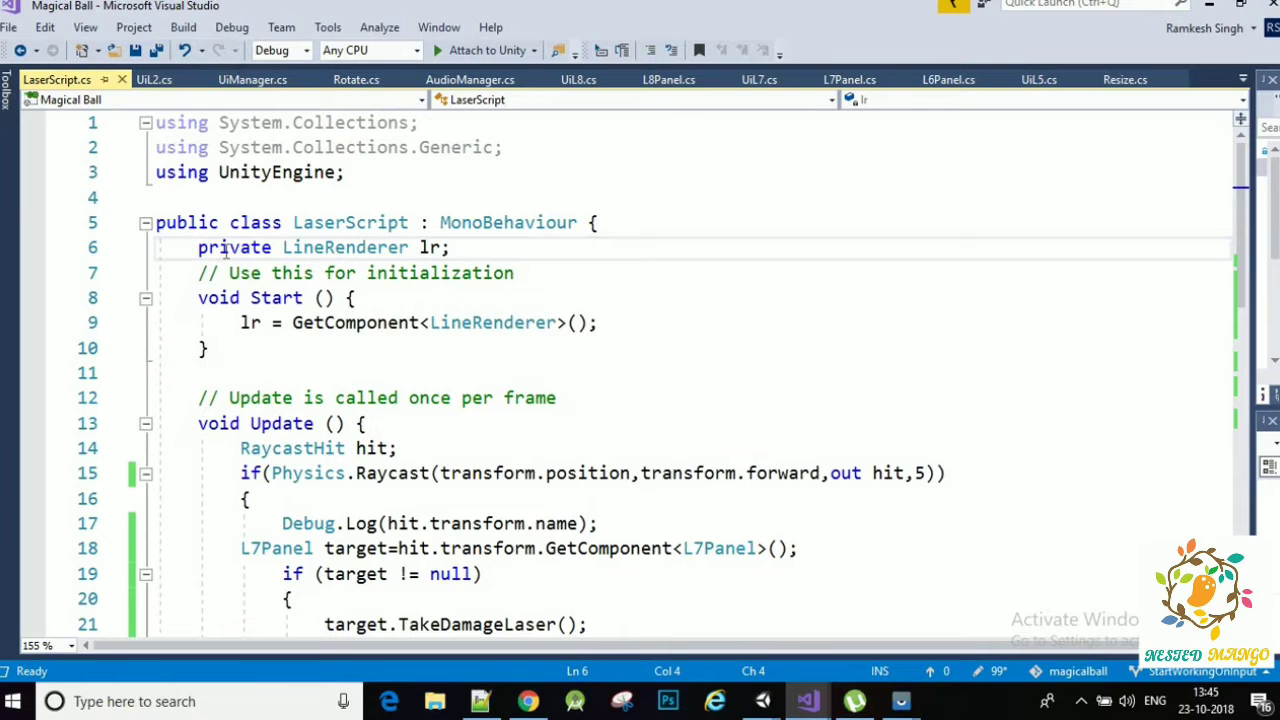
pyautogui.write('//')
pyautogui.click(228, 322)
pyautogui.write('//')
pyautogui.hotkey('ctrl', 's')
pyautogui.scroll(-1, 403, 270)
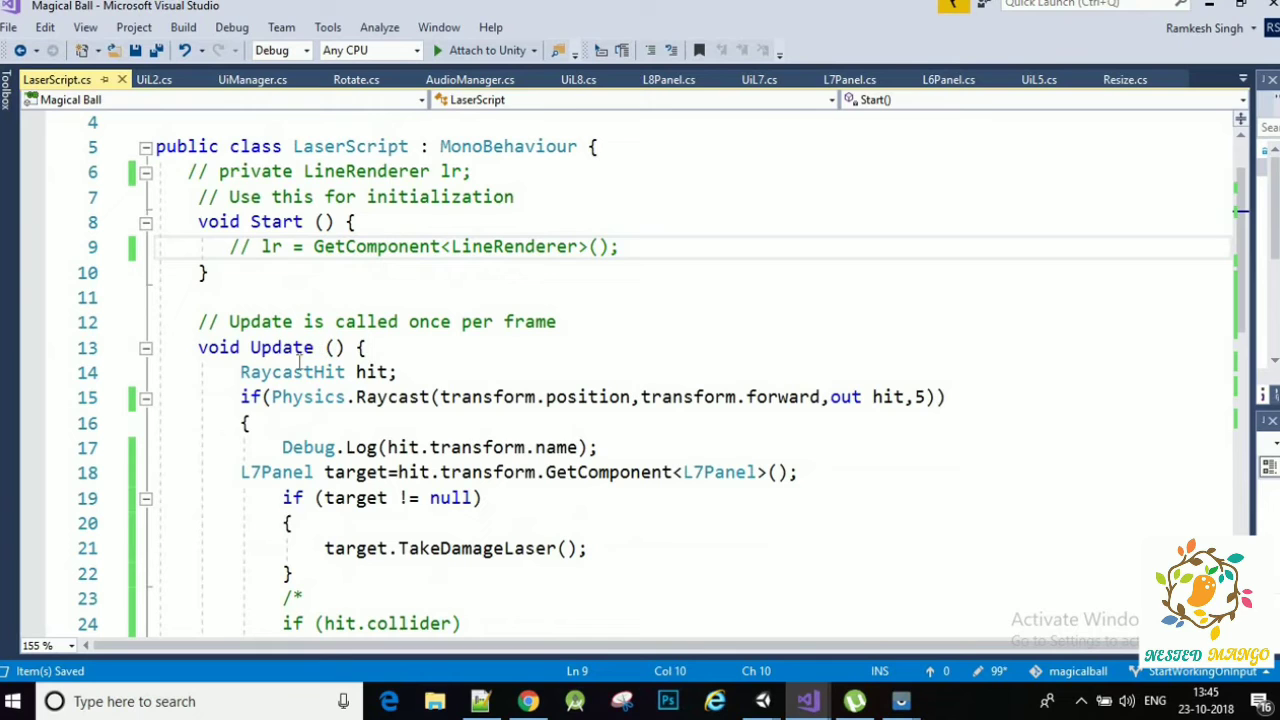
pyautogui.moveTo(222, 374); pyautogui.dragTo(404, 374)
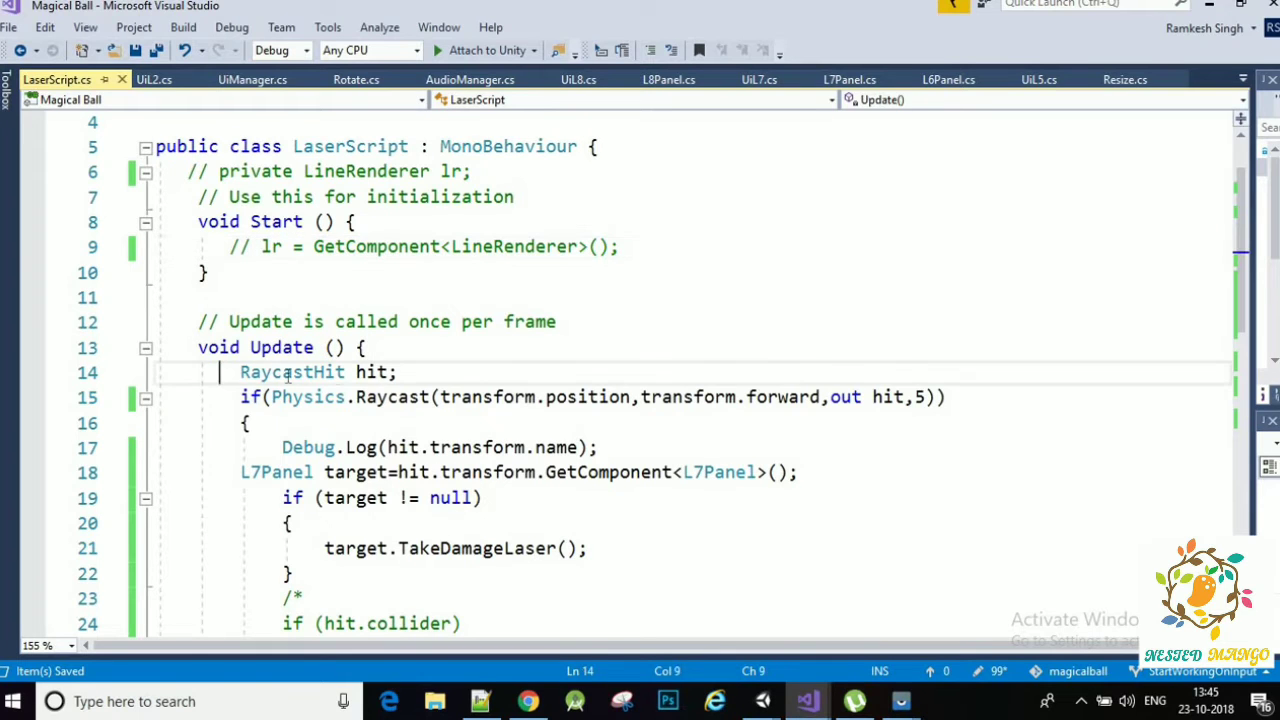
pyautogui.click(406, 374)
pyautogui.moveTo(356, 374); pyautogui.dragTo(381, 374)
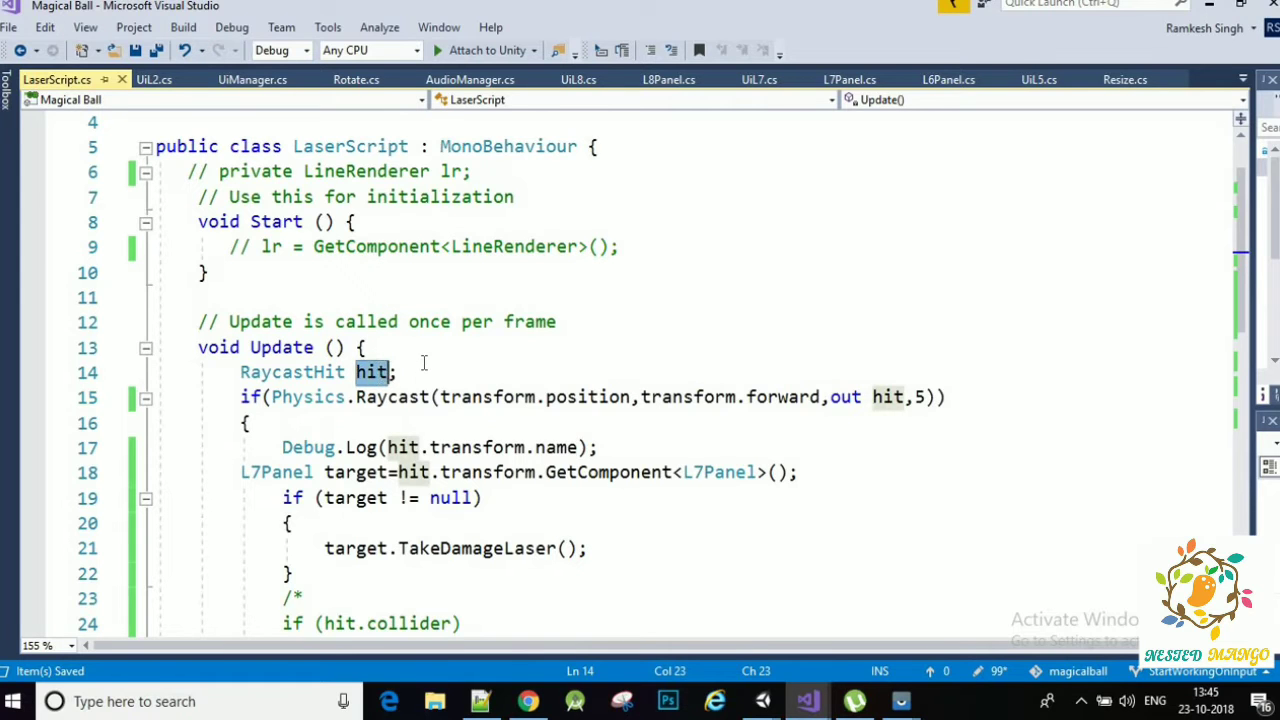
pyautogui.click(424, 366)
pyautogui.scroll(-1, 424, 362)
pyautogui.scroll(-1, 424, 362)
pyautogui.moveTo(272, 246); pyautogui.dragTo(632, 256)
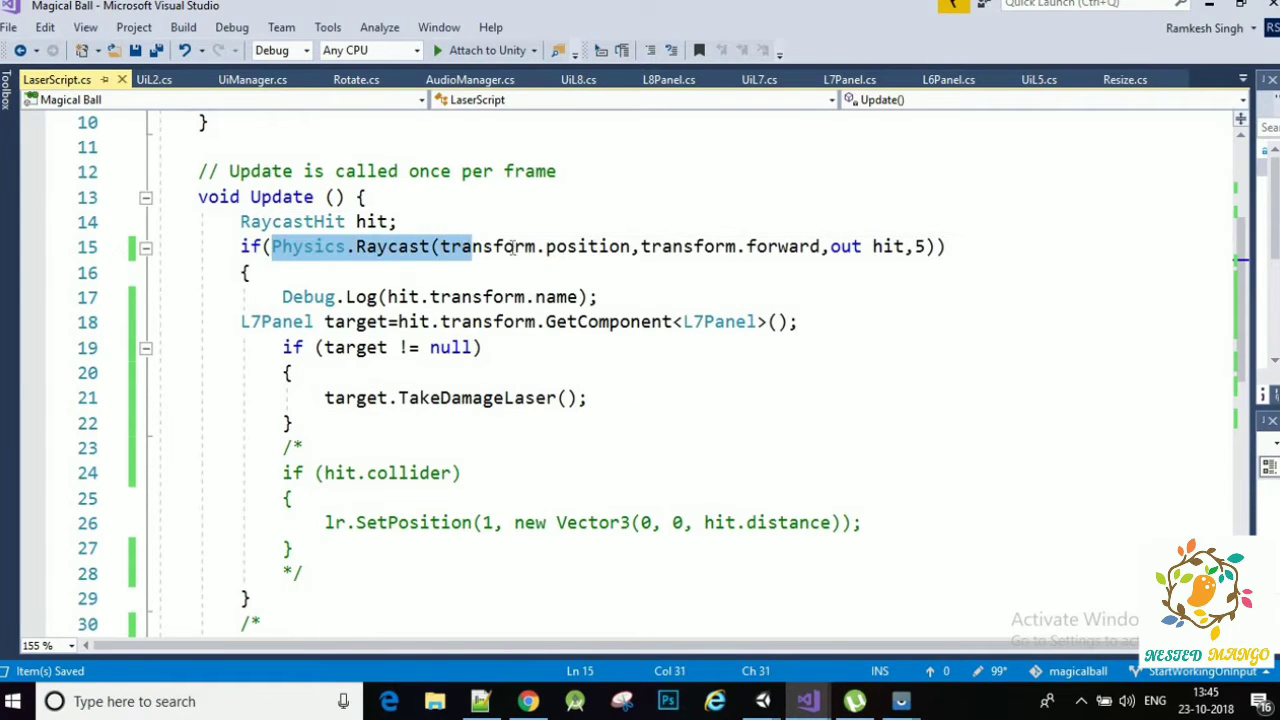
pyautogui.click(640, 250)
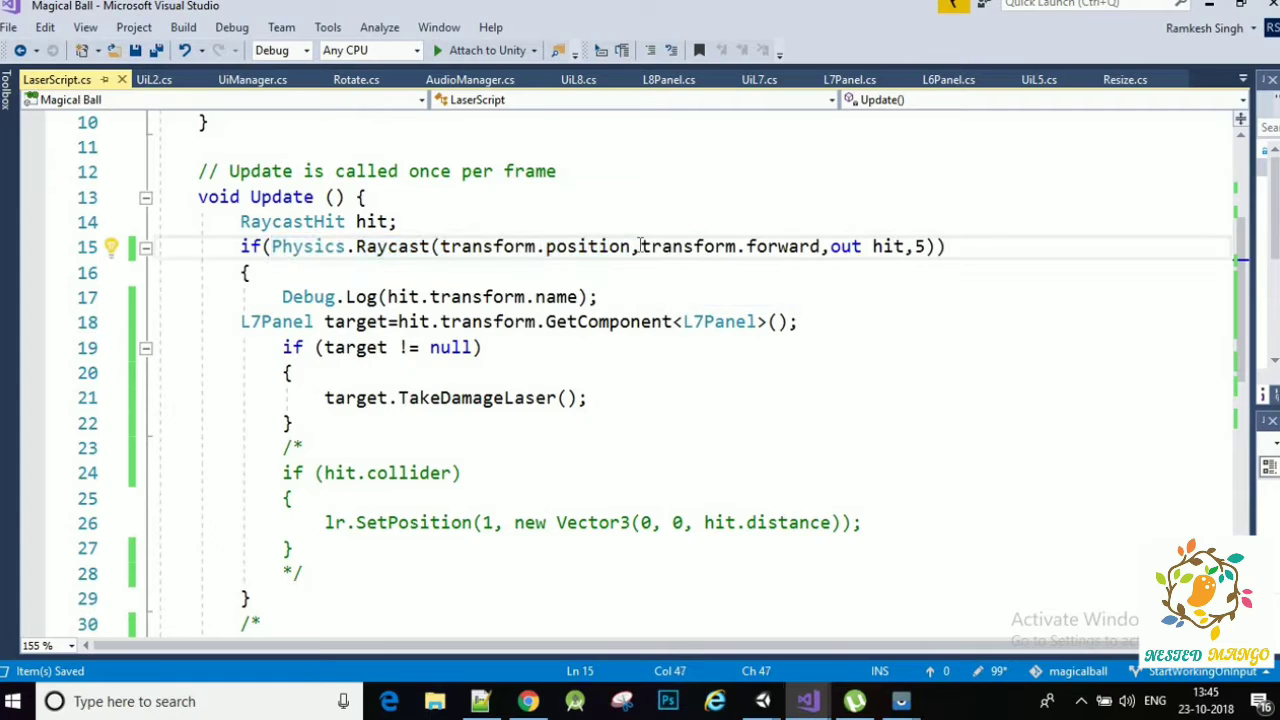
pyautogui.doubleClick(692, 248)
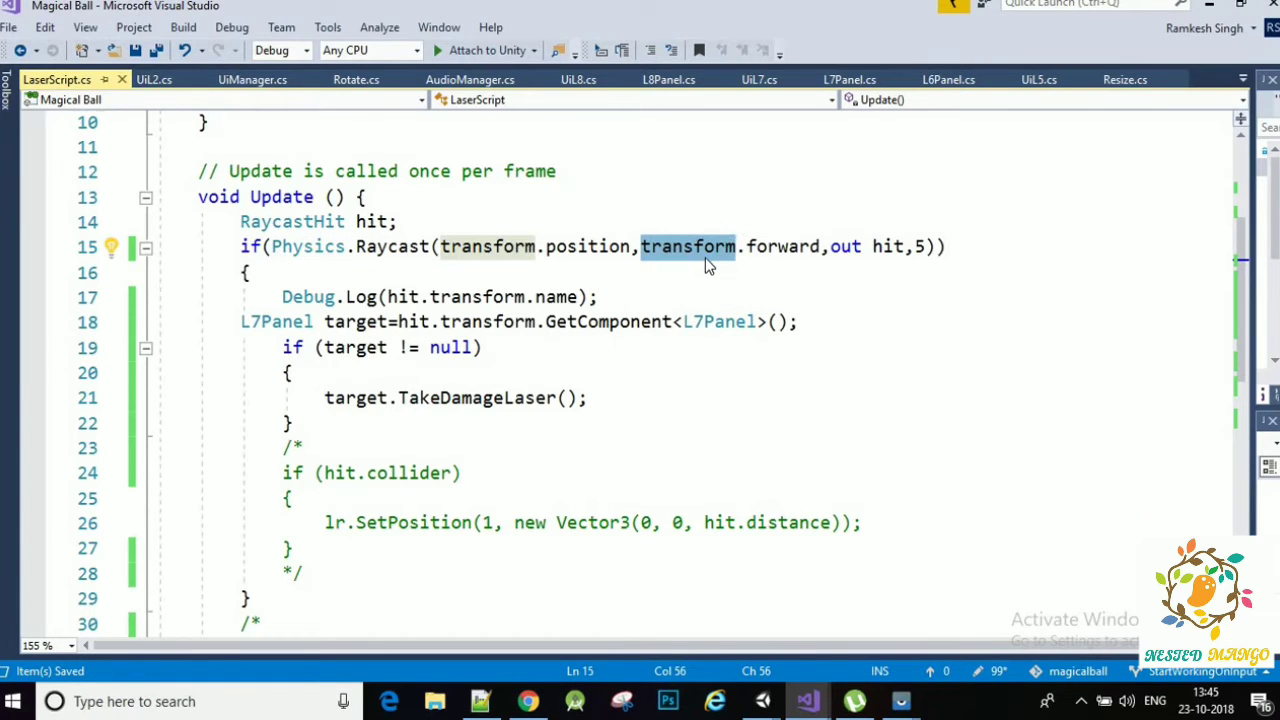
pyautogui.moveTo(706, 266); pyautogui.dragTo(842, 262)
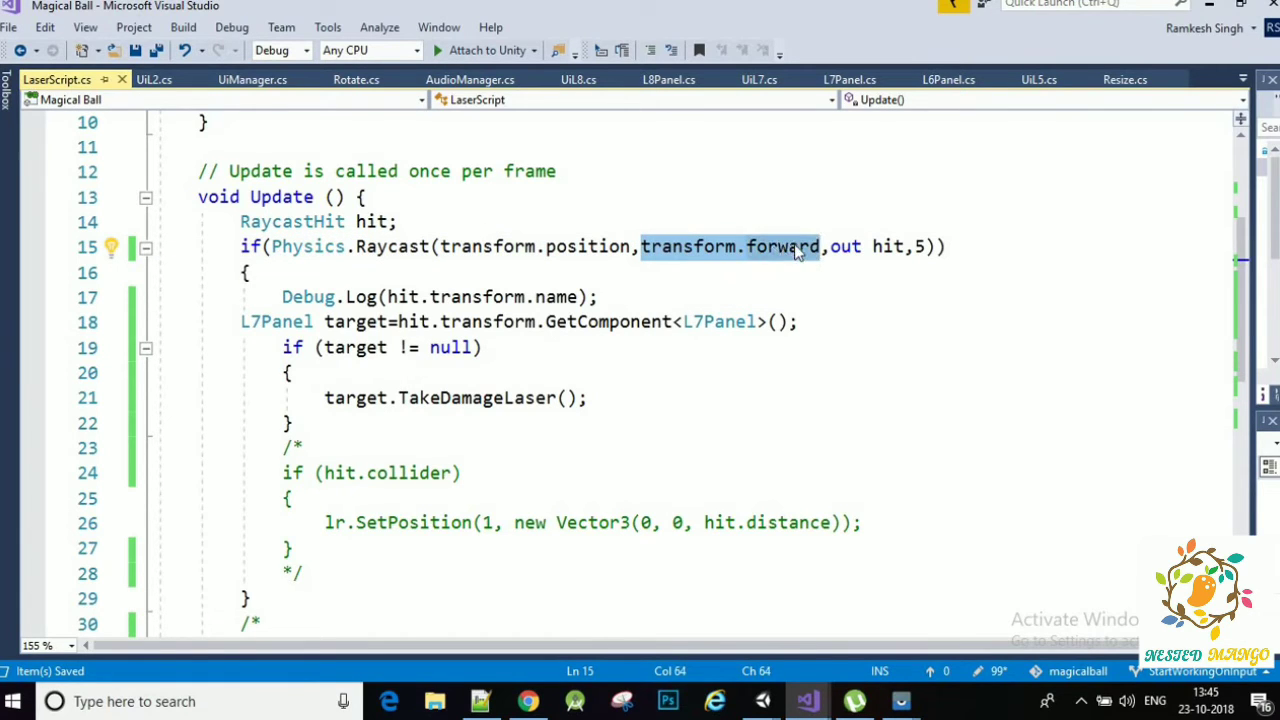
pyautogui.click(842, 248)
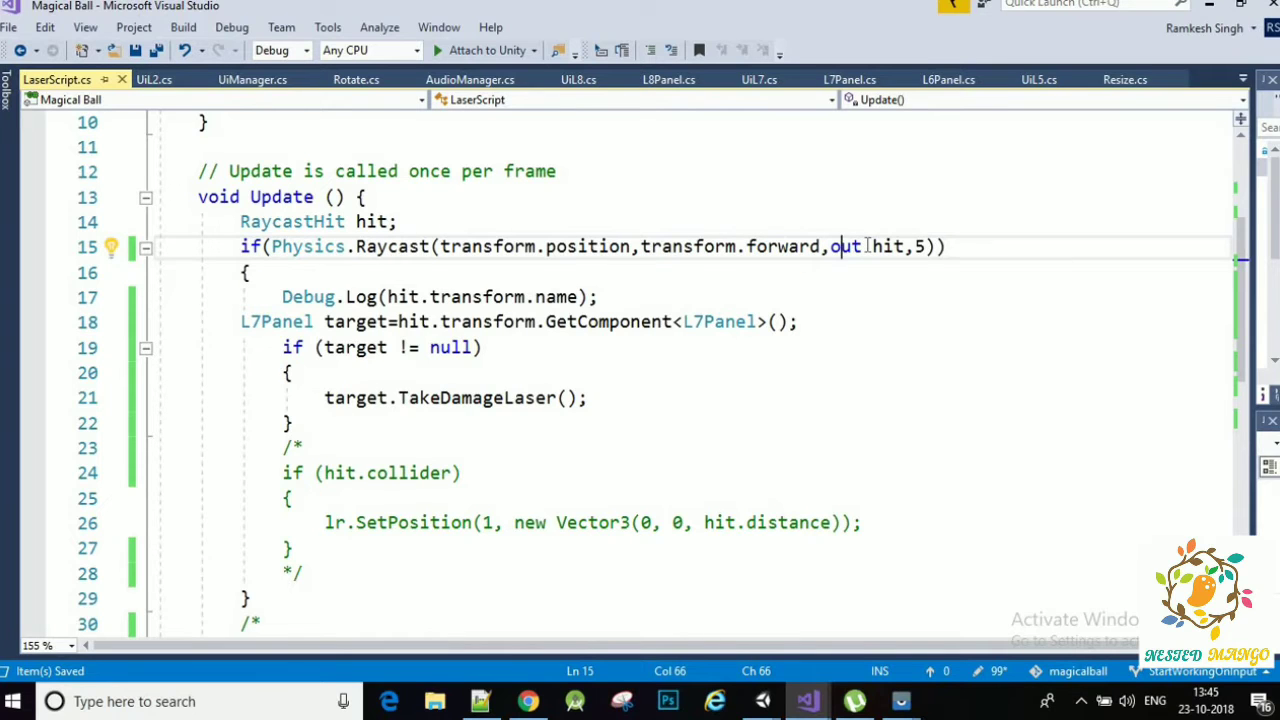
pyautogui.moveTo(867, 246); pyautogui.dragTo(910, 244)
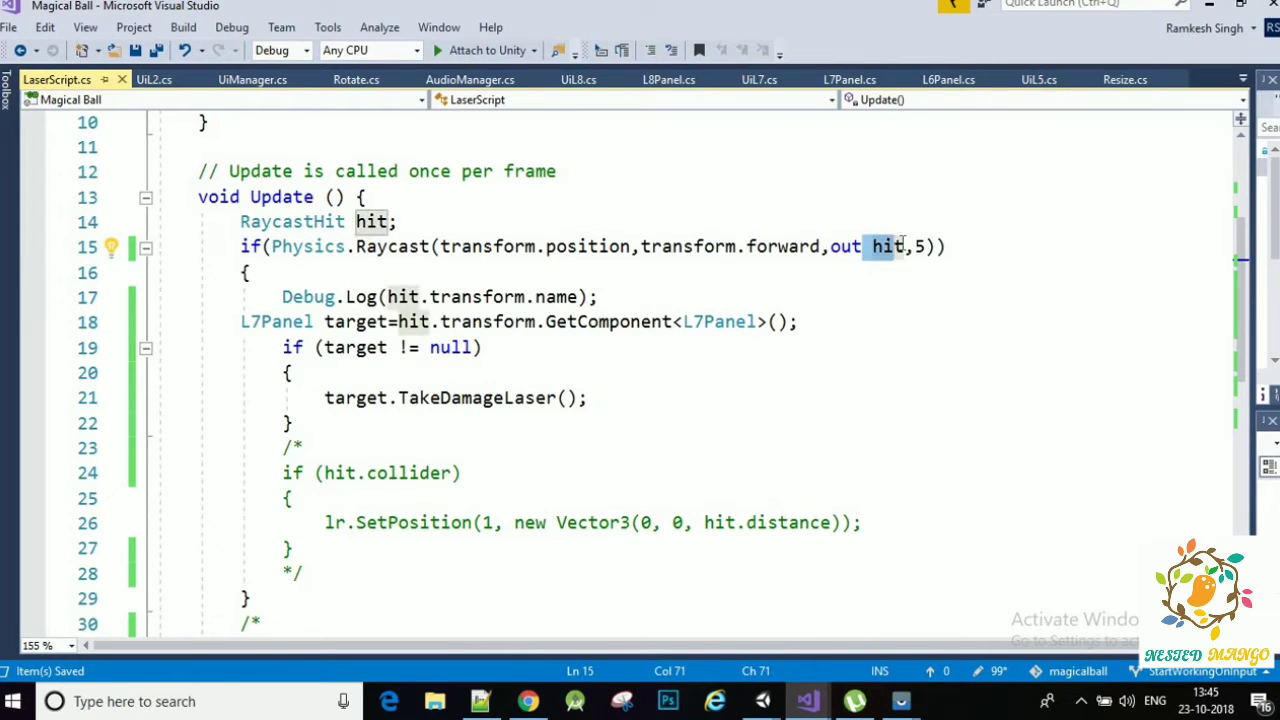
pyautogui.click(912, 245)
pyautogui.doubleClick(918, 246)
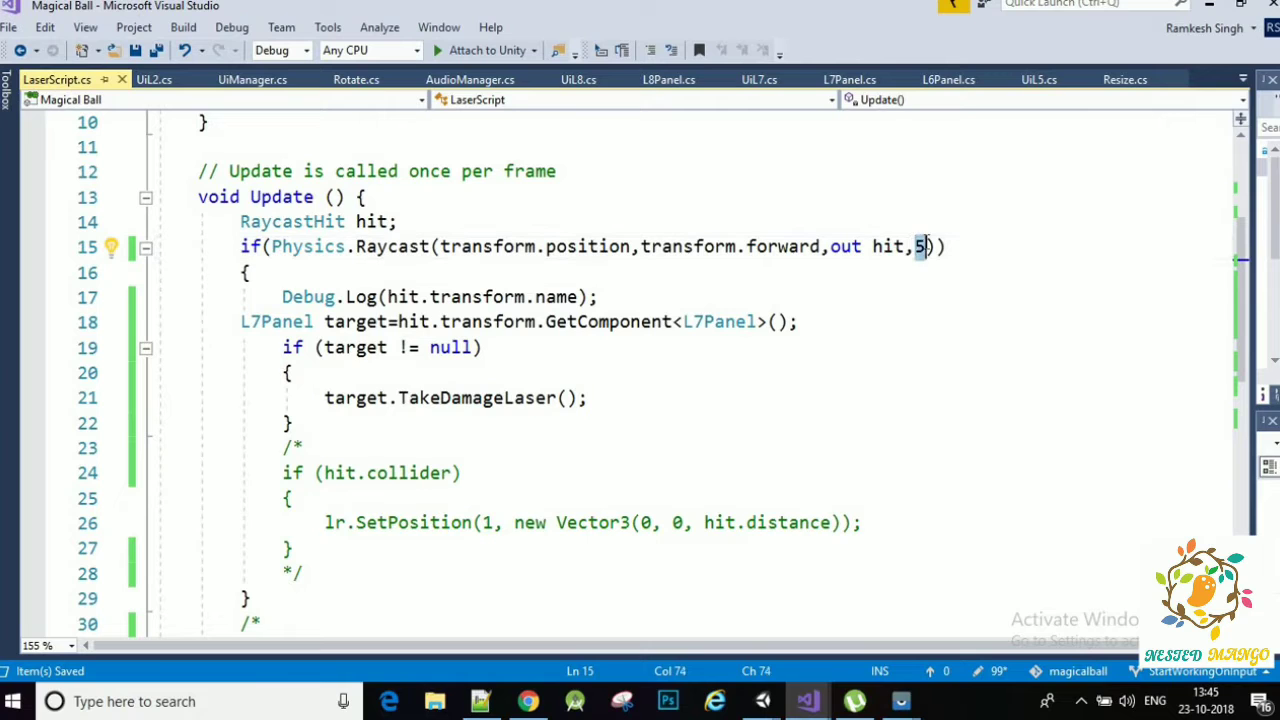
pyautogui.click(957, 245)
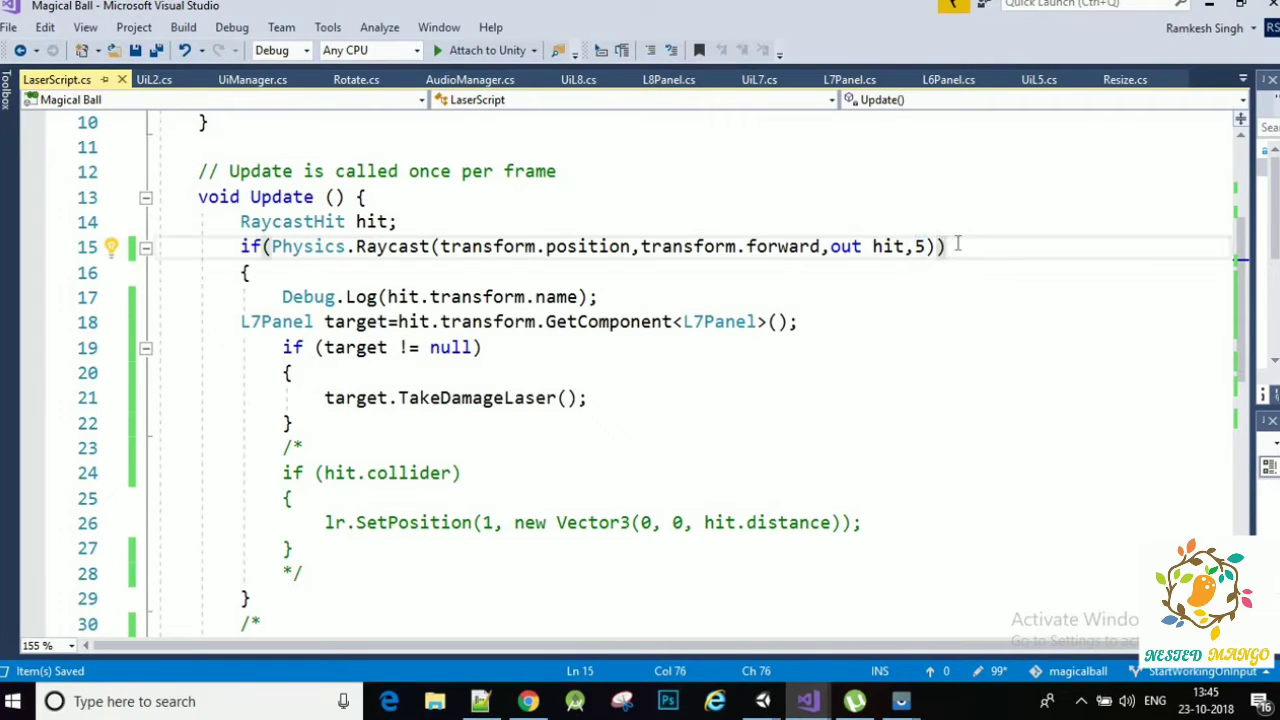
pyautogui.click(264, 247)
pyautogui.moveTo(264, 247); pyautogui.dragTo(955, 253)
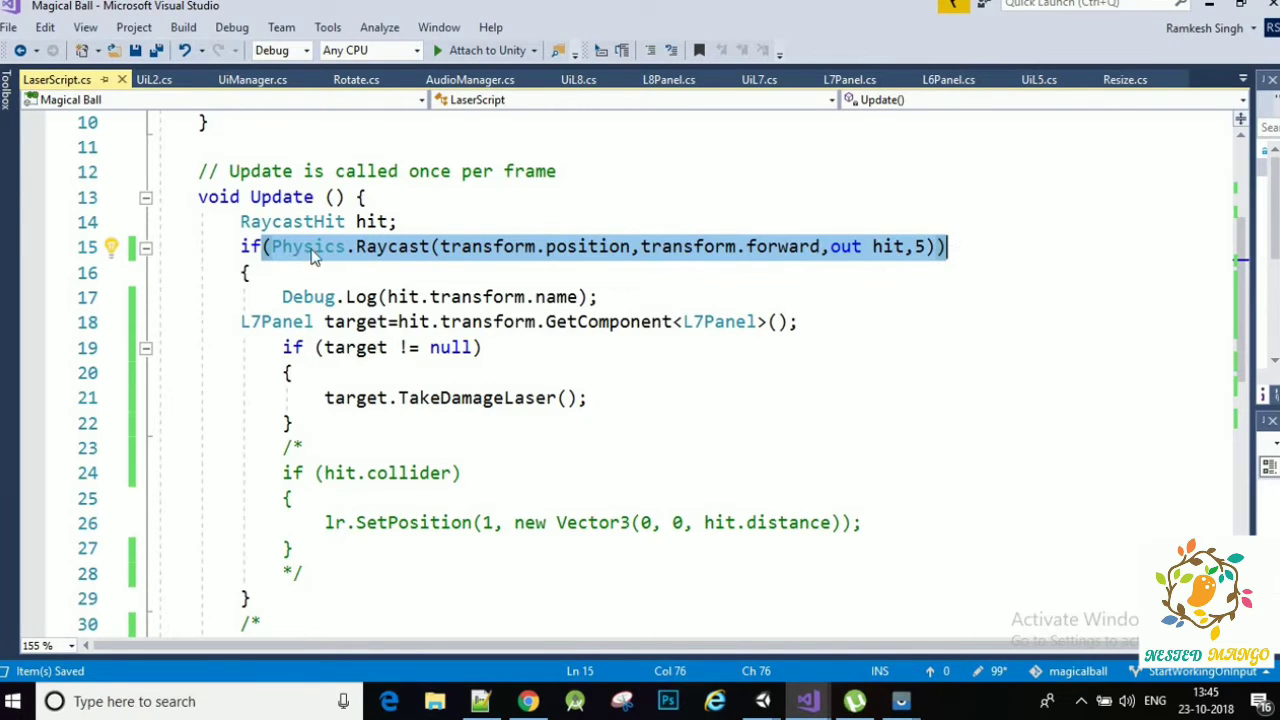
pyautogui.click(231, 246)
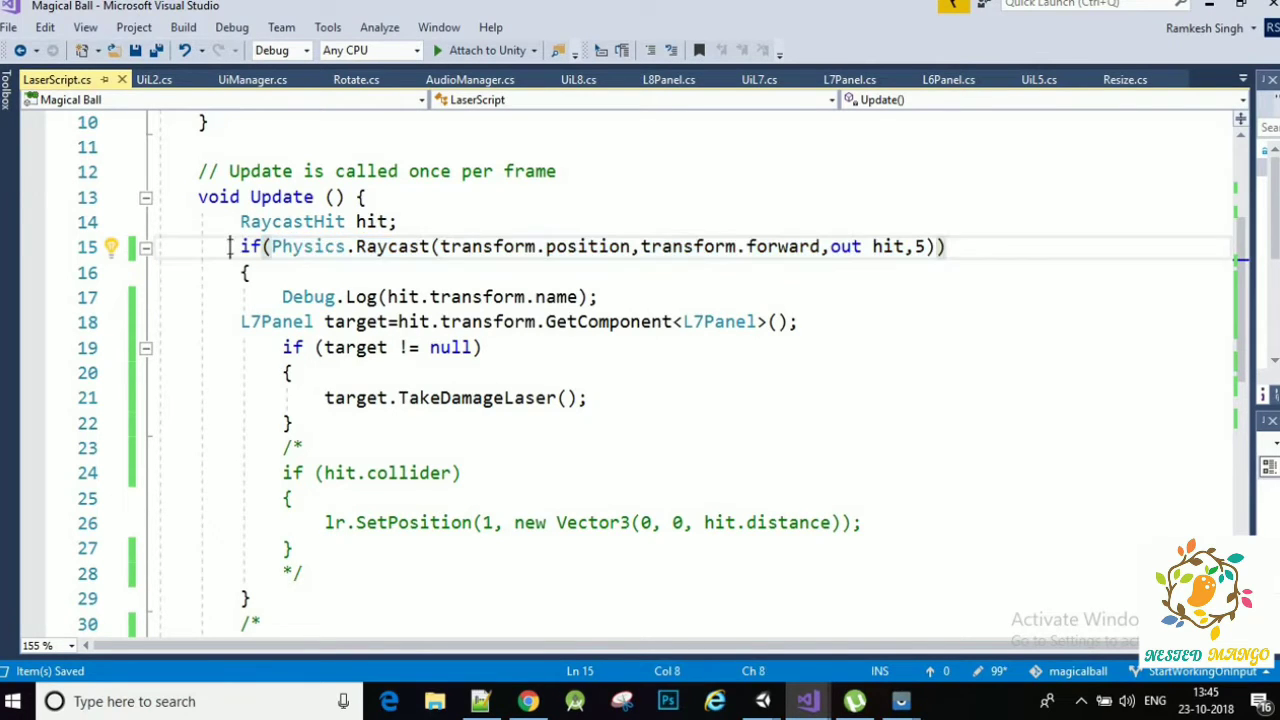
# - Add '// true or false' after the Raycast condition and highlight the Debug.Log hit-name line
pyautogui.click(1021, 243)
pyautogui.write('// true')
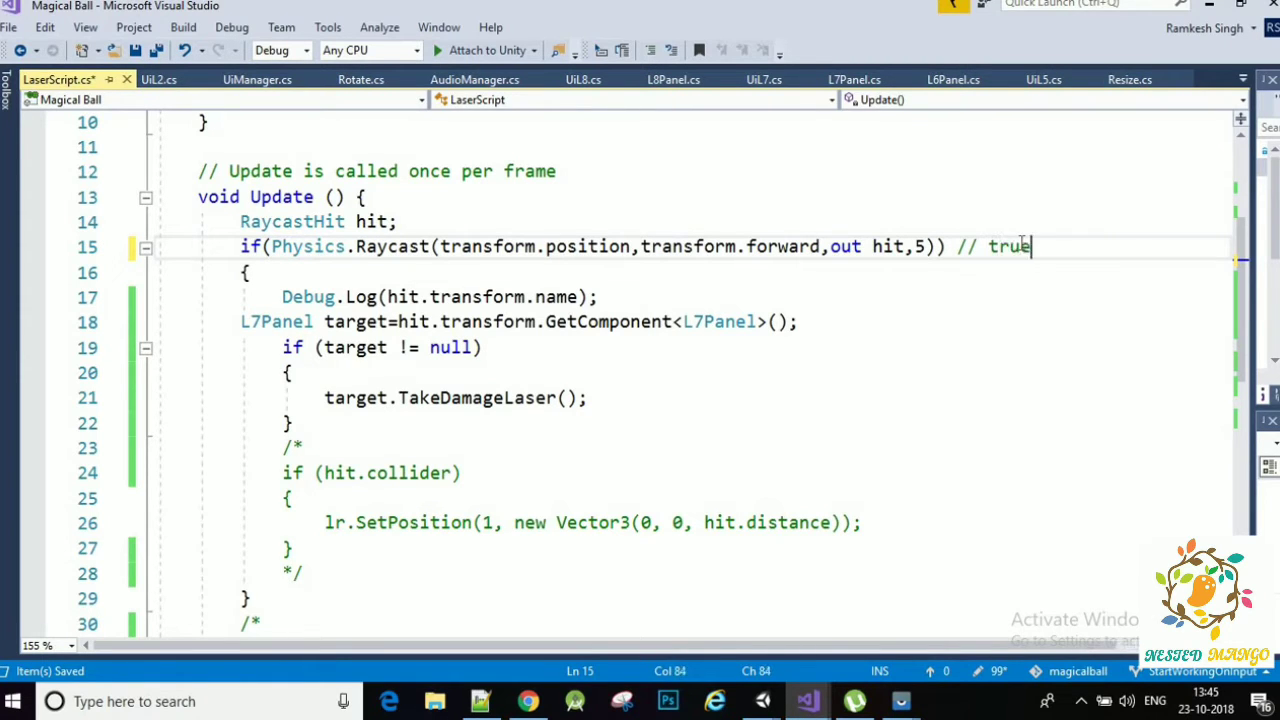
pyautogui.write(' or false')
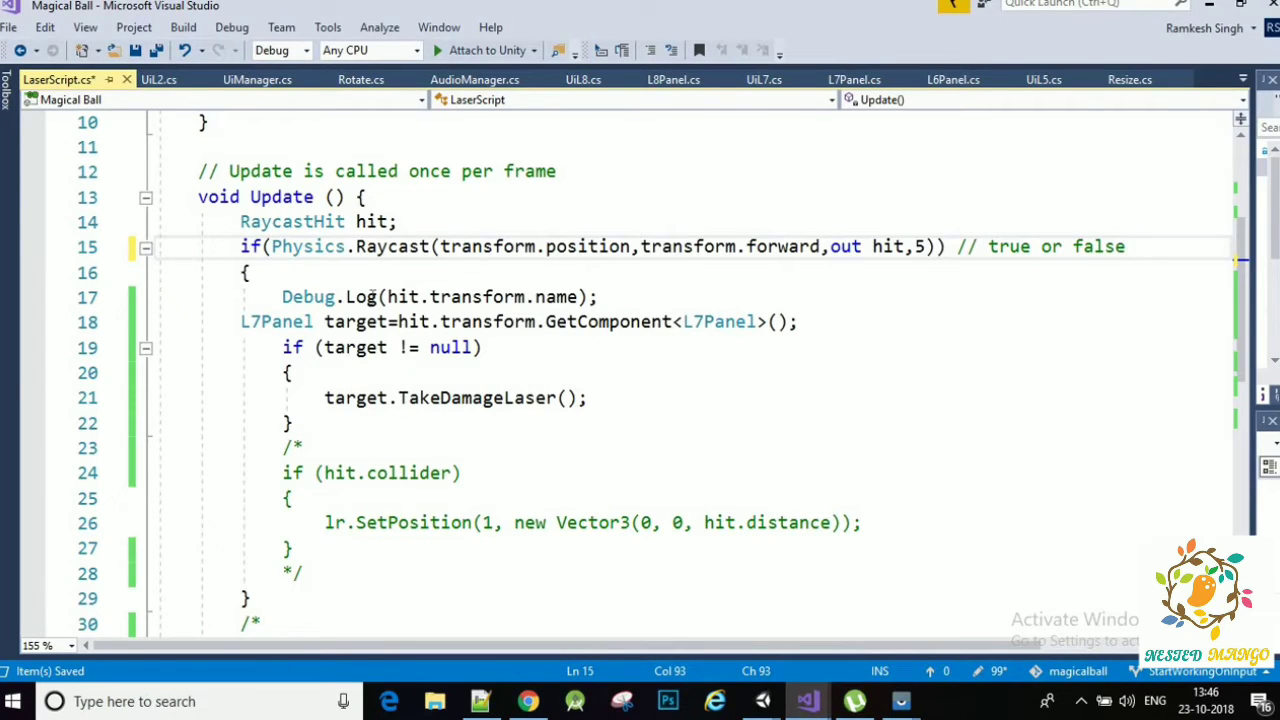
pyautogui.moveTo(274, 297); pyautogui.dragTo(621, 291)
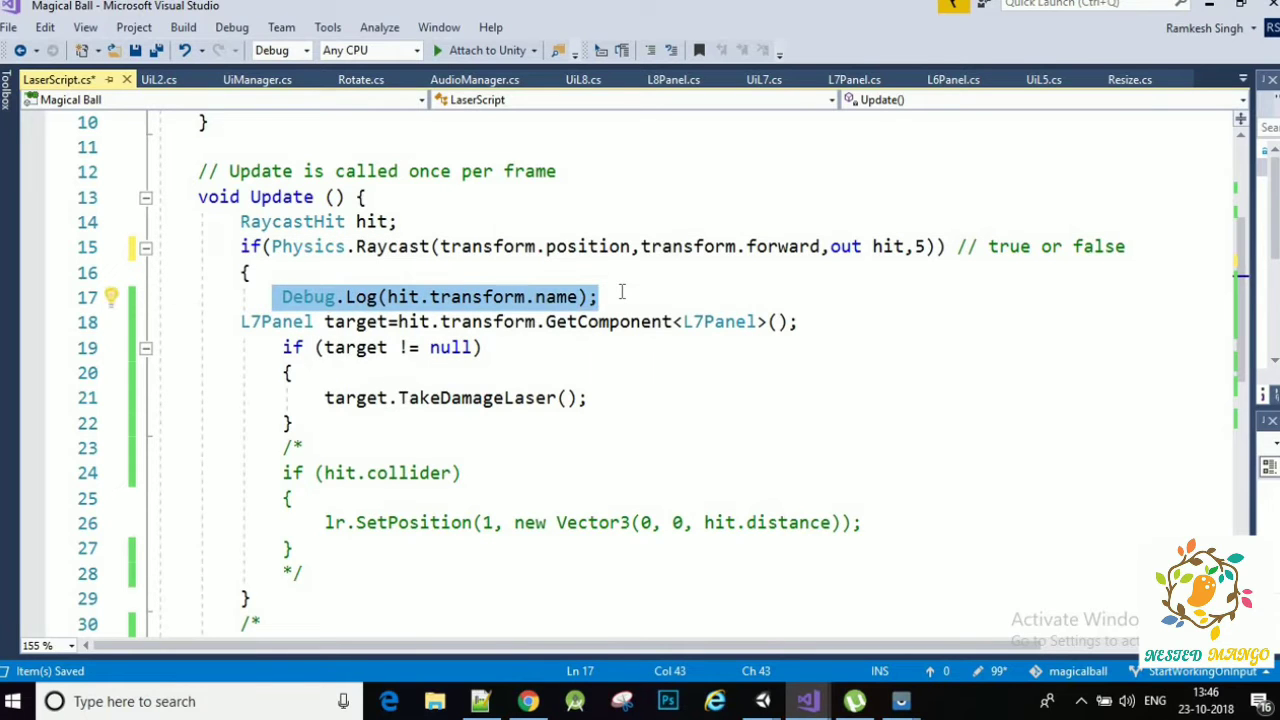
pyautogui.scroll(-2, 600, 283)
pyautogui.scroll(1, 596, 276)
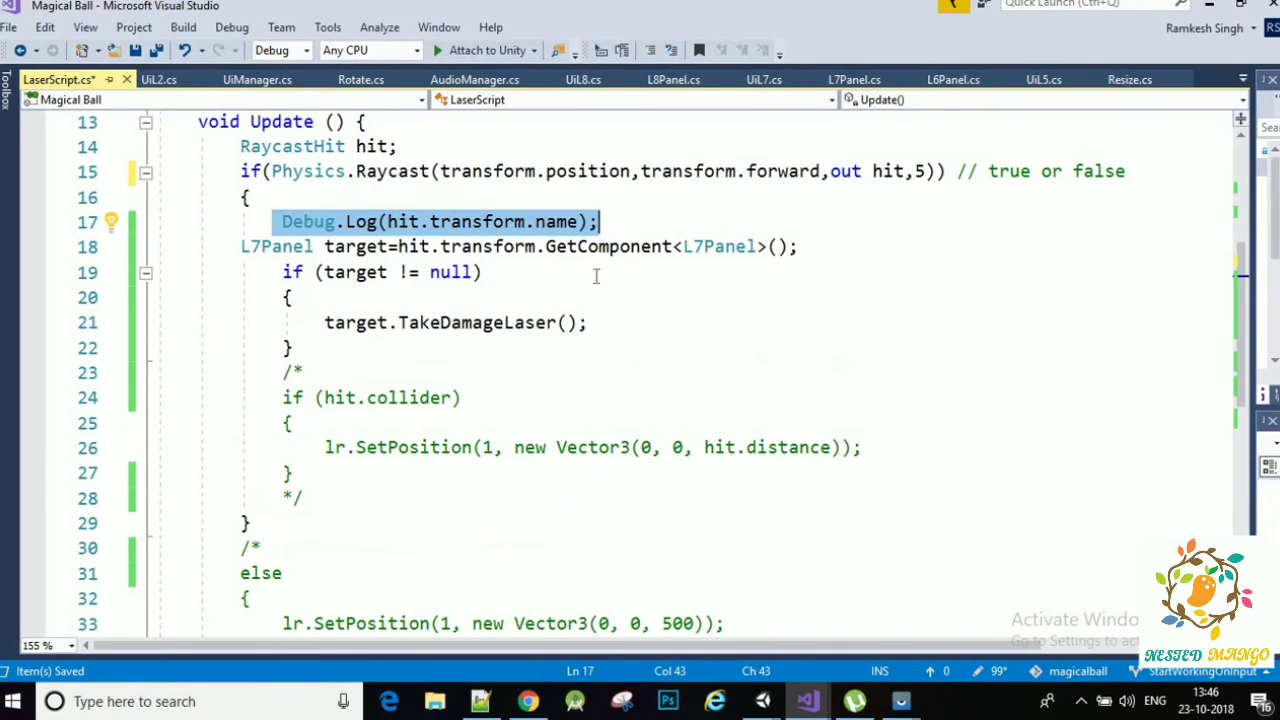
# - Highlight the L7Panel GetComponent line and place the cursor at its end
pyautogui.click(628, 221)
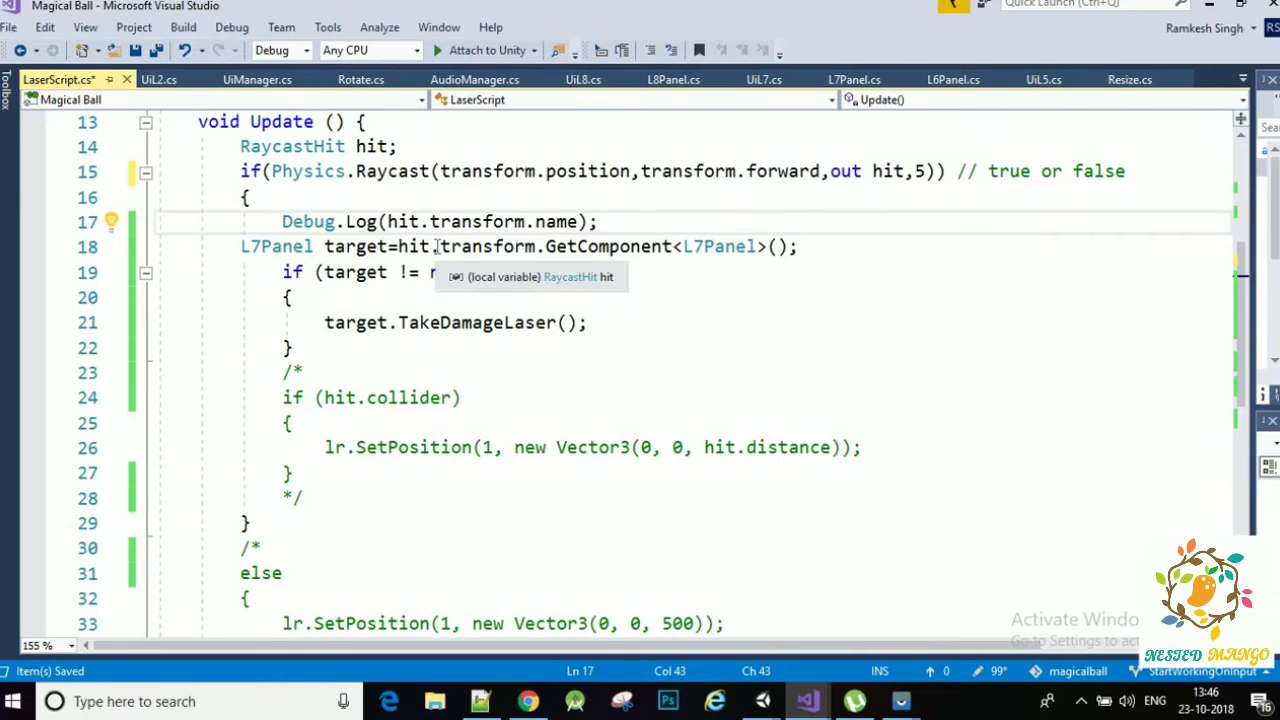
pyautogui.click(222, 247)
pyautogui.moveTo(277, 253); pyautogui.dragTo(814, 240)
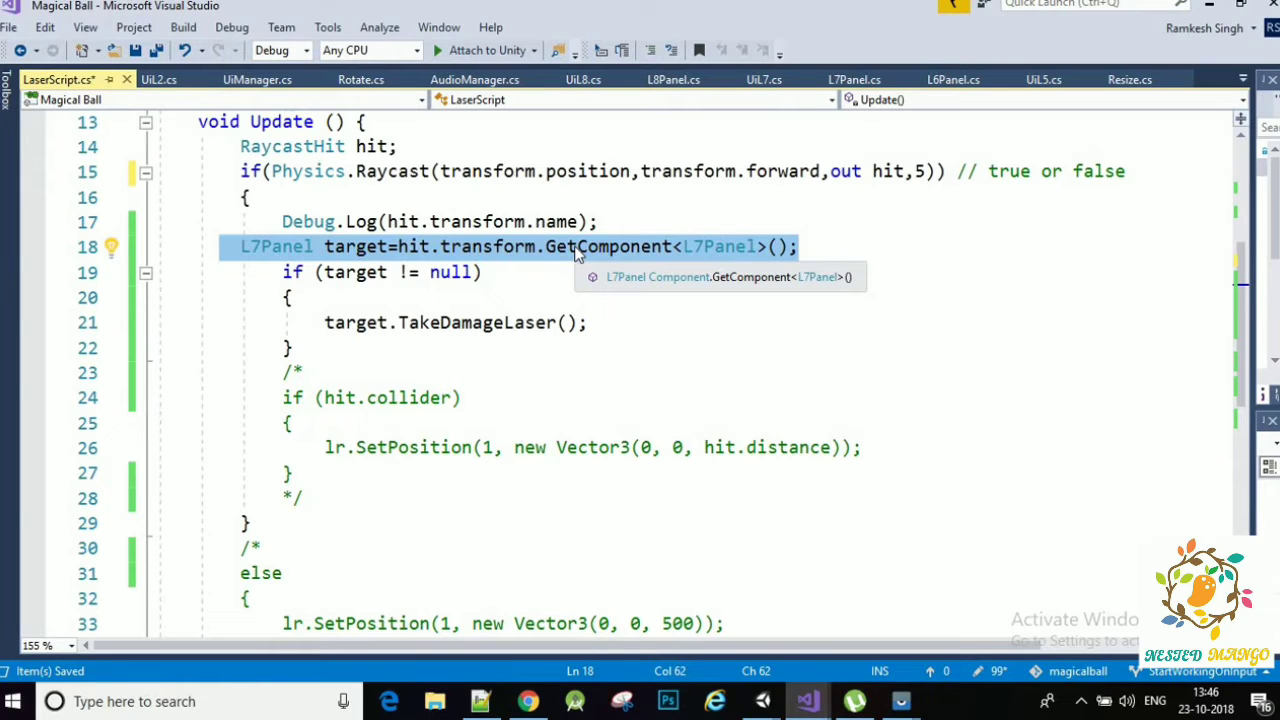
pyautogui.click(867, 246)
# - Append '// target..access script...health..' to the GetComponent<L7Panel>() line
pyautogui.write('// ')
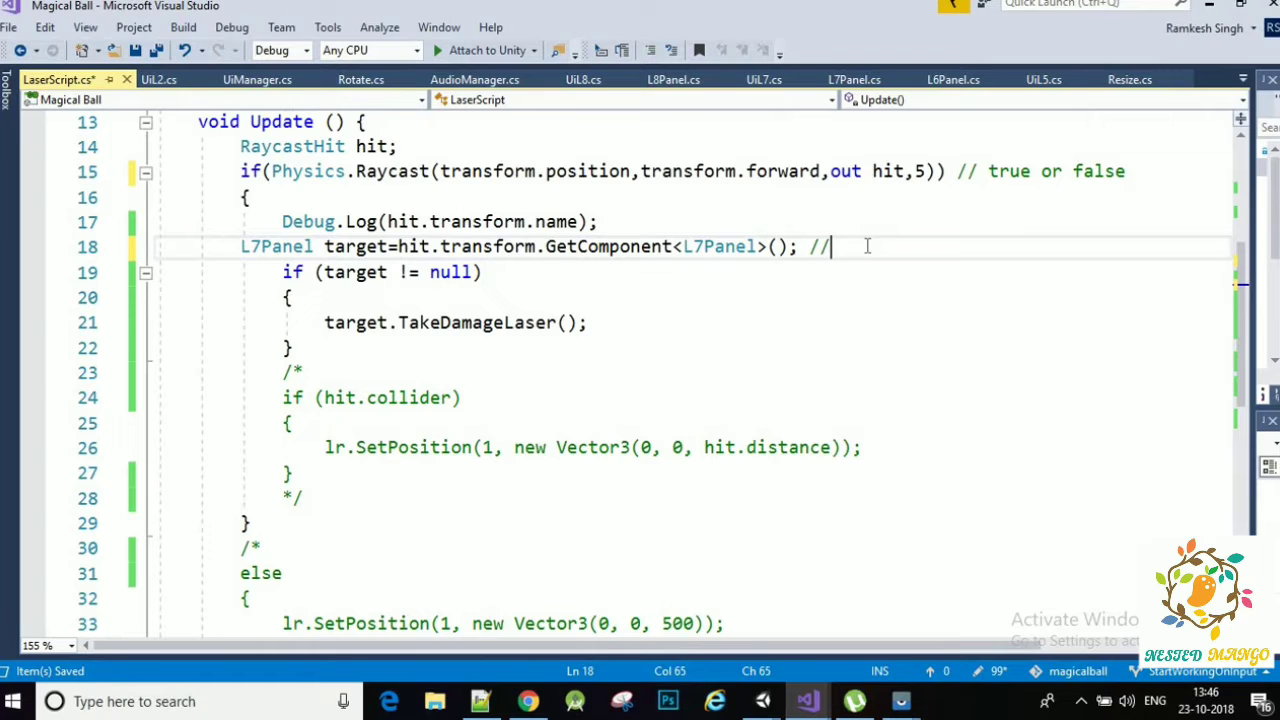
pyautogui.write('target')
pyautogui.write('..access script...')
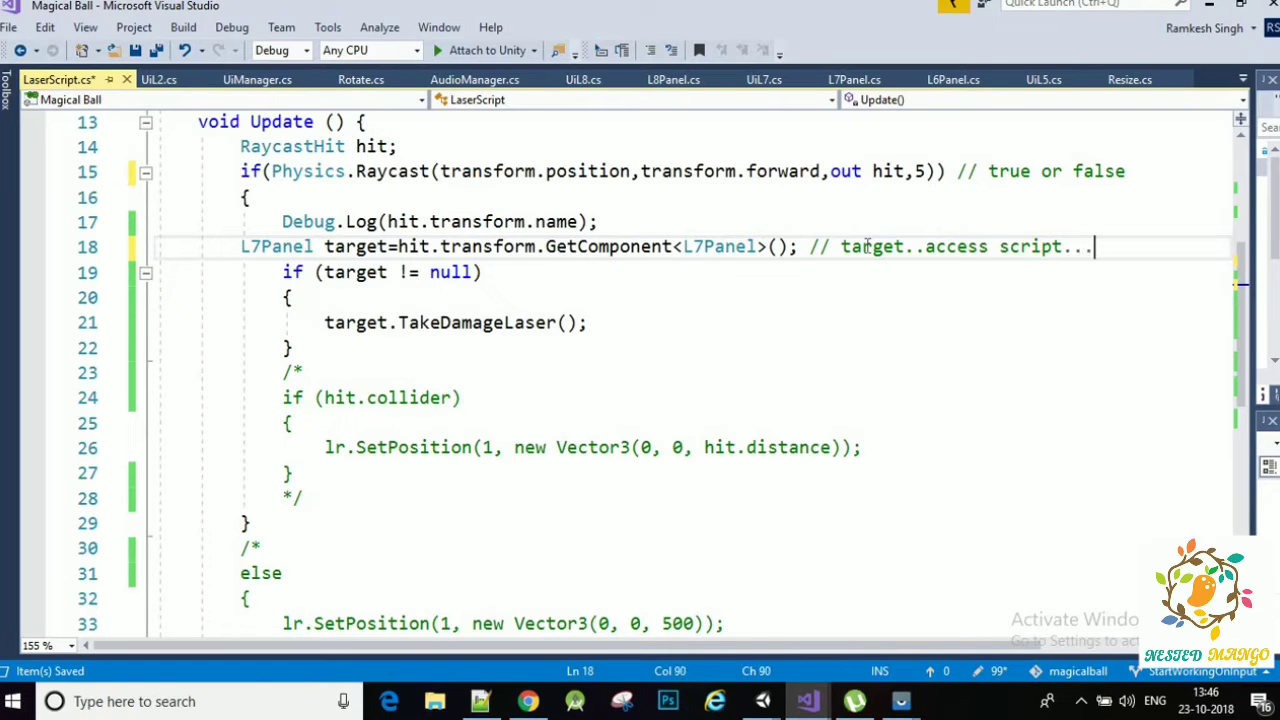
pyautogui.write('health')
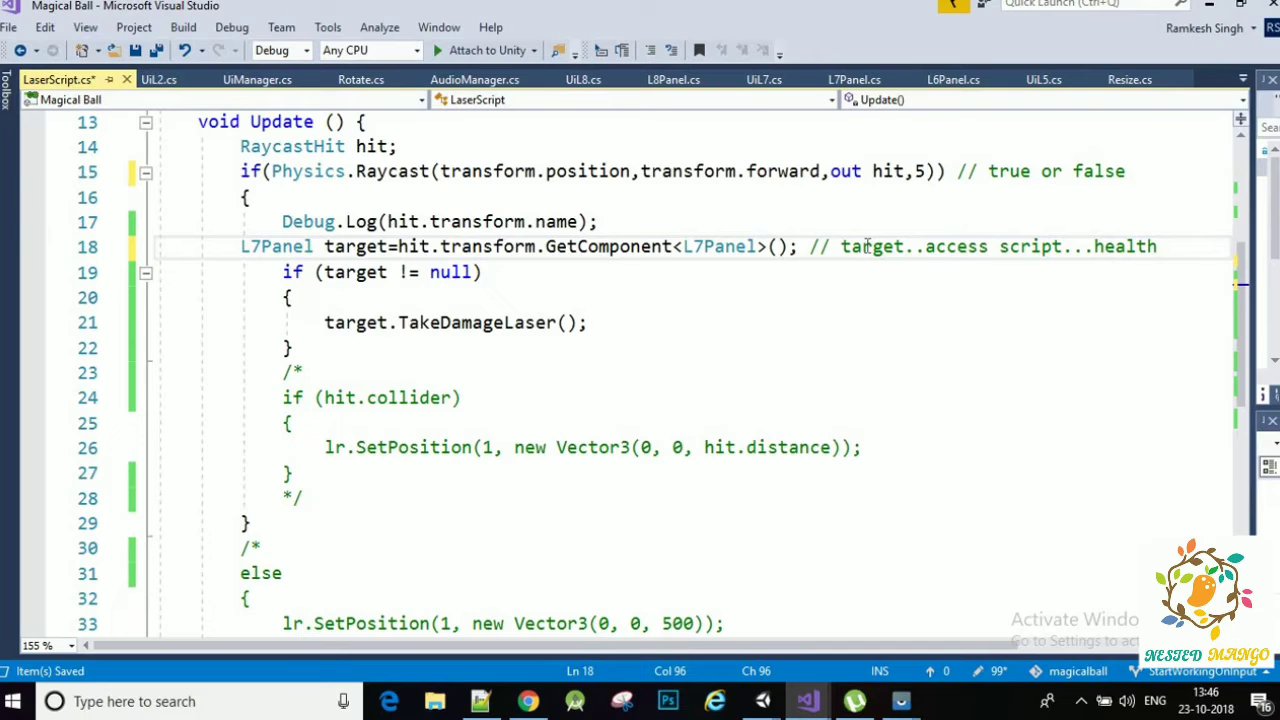
pyautogui.write('.')
pyautogui.write('.')
# - Switch back to Unity and select the Ball object in the Hierarchy
pyautogui.moveTo(765, 700)
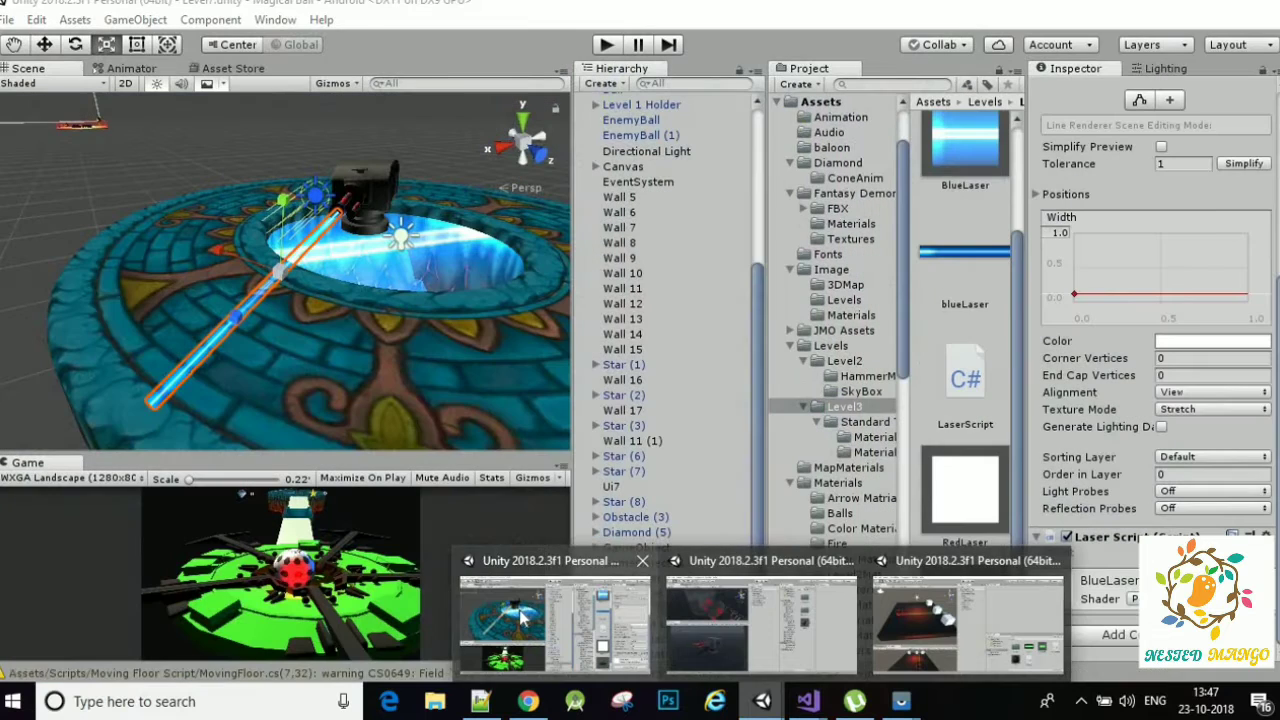
pyautogui.click(540, 590)
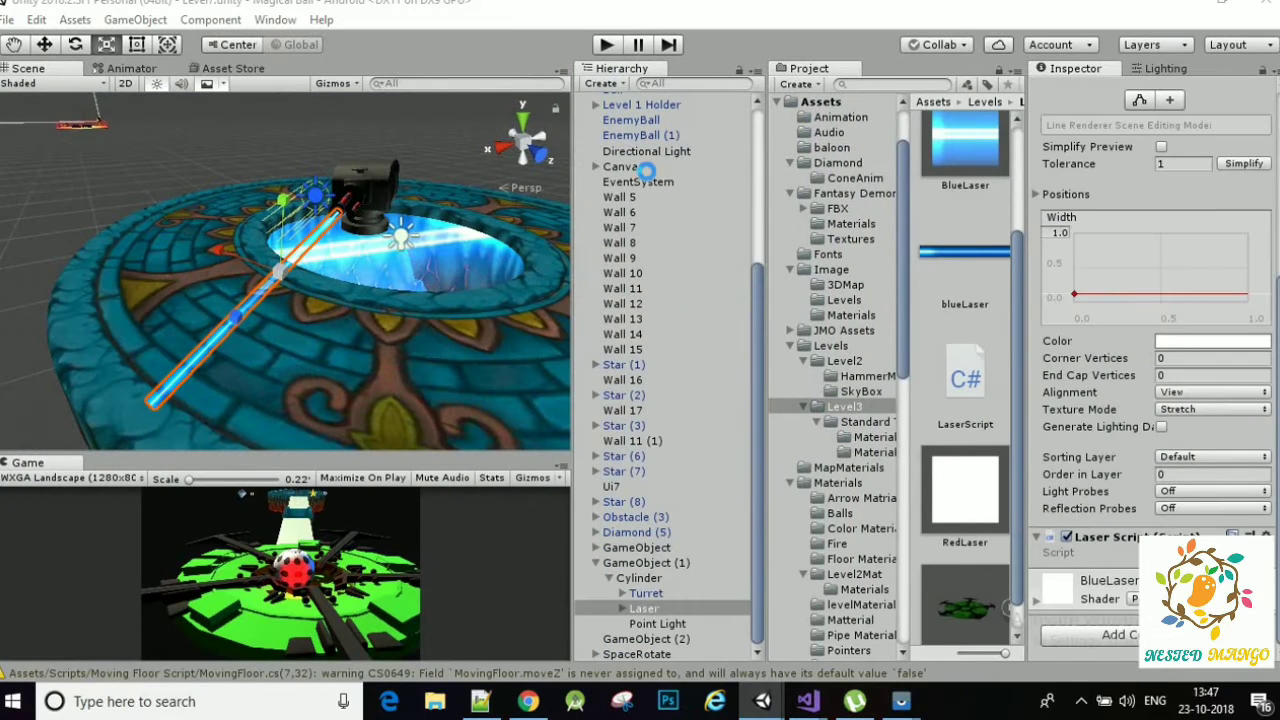
pyautogui.scroll(3, 647, 158)
pyautogui.scroll(3, 639, 242)
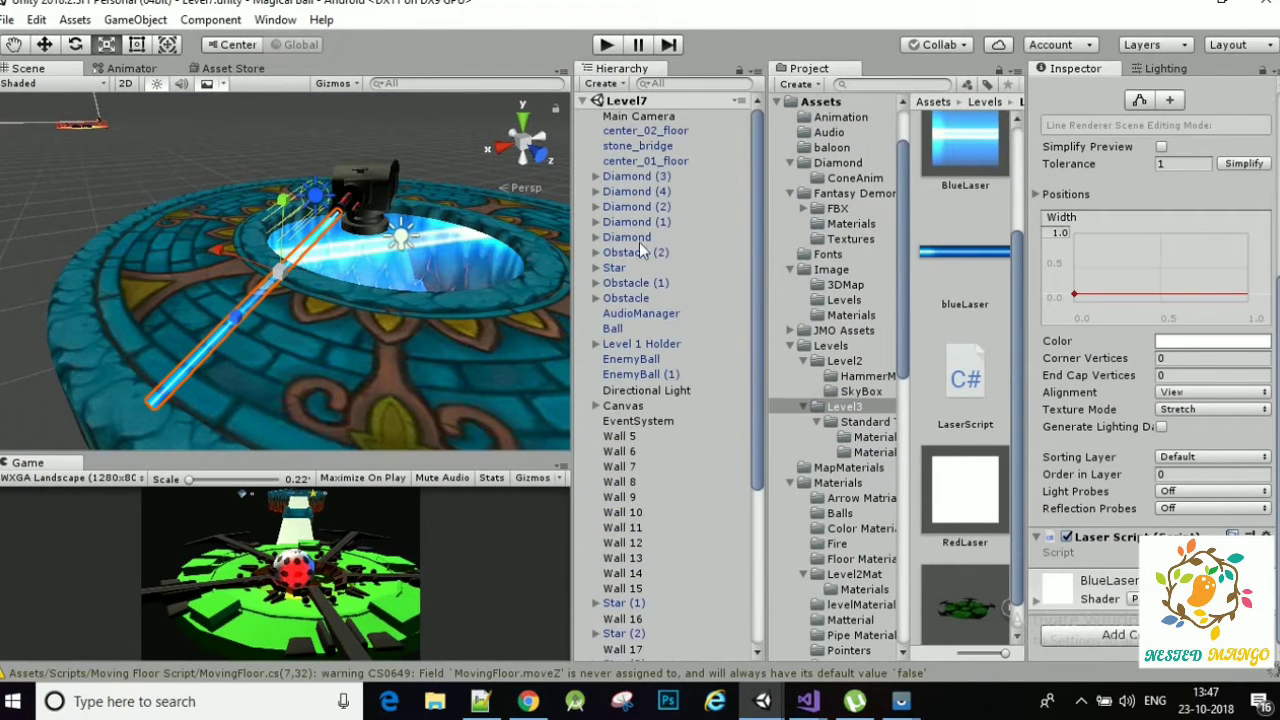
pyautogui.click(619, 328)
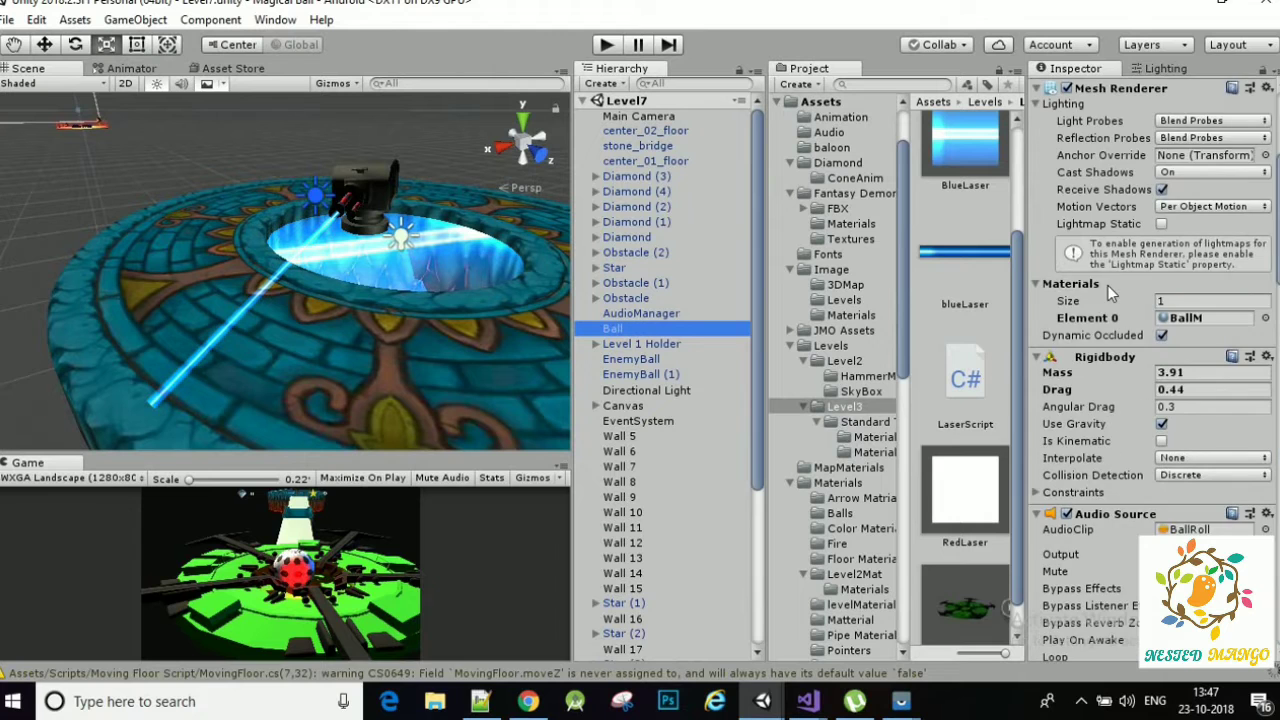
# - Scroll to Ball's L7 Panel (Script) component and double-click its Script field
pyautogui.scroll(-3, 1107, 285)
pyautogui.scroll(-1, 1107, 285)
pyautogui.scroll(-5, 1107, 285)
pyautogui.scroll(-5, 1107, 285)
pyautogui.scroll(-5, 1107, 285)
pyautogui.scroll(-5, 1107, 285)
pyautogui.scroll(-5, 1107, 285)
pyautogui.scroll(-1, 1108, 299)
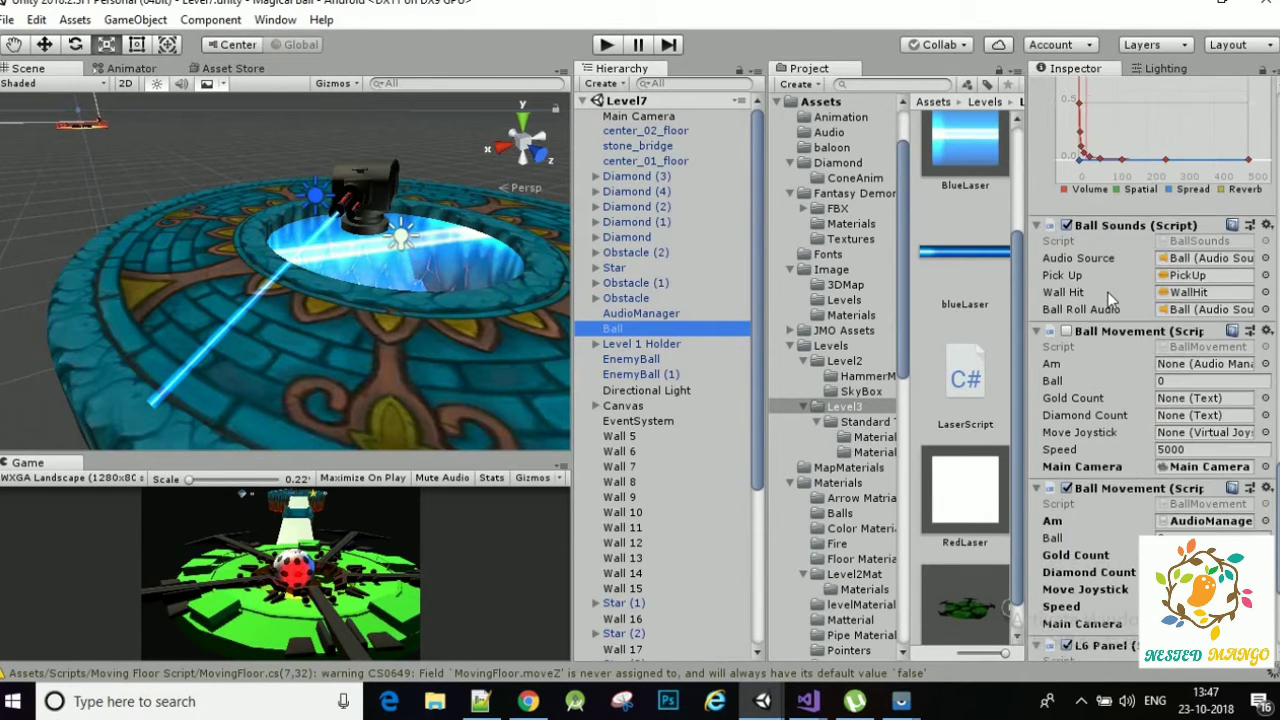
pyautogui.scroll(-3, 1110, 303)
pyautogui.scroll(-8, 1127, 370)
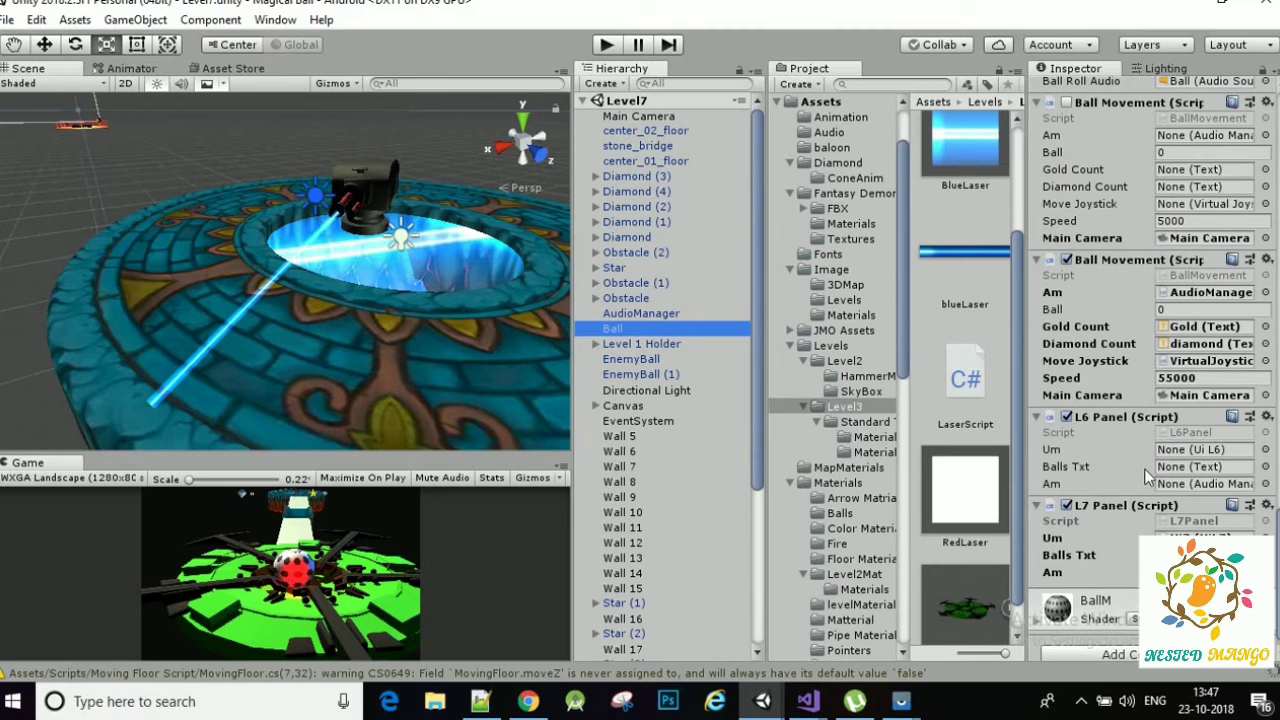
pyautogui.doubleClick(1185, 521)
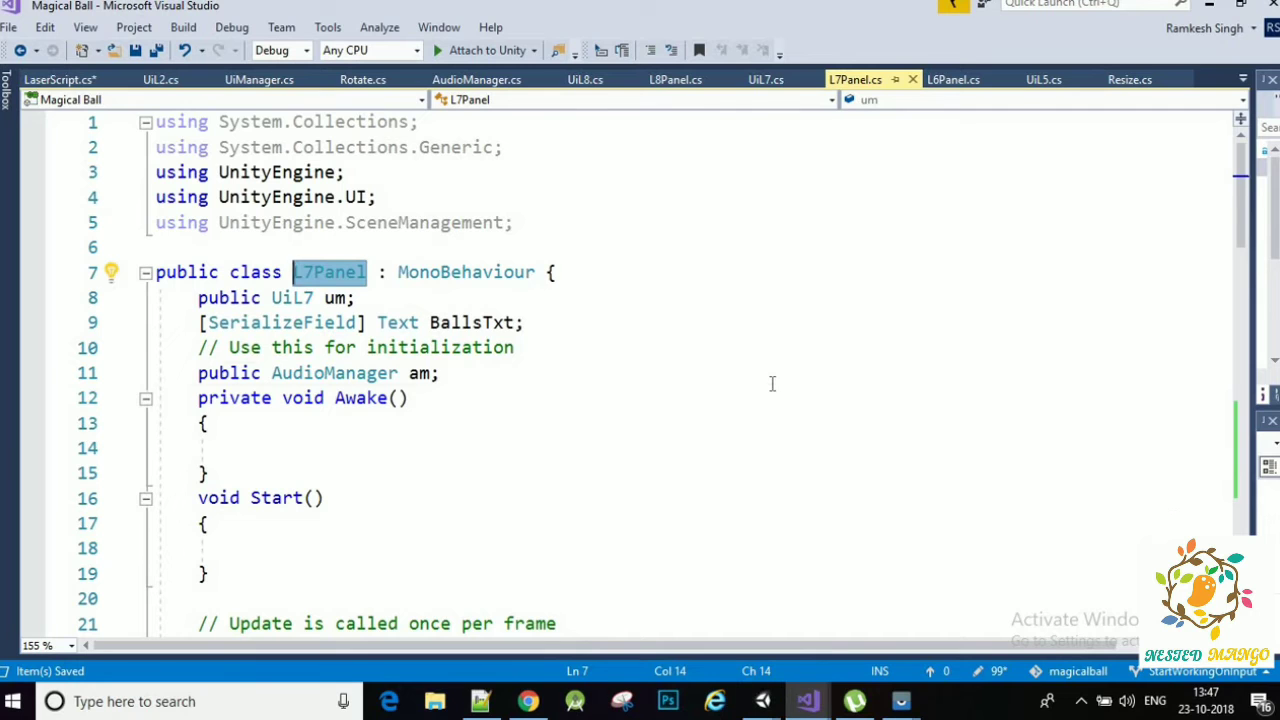
pyautogui.click(772, 384)
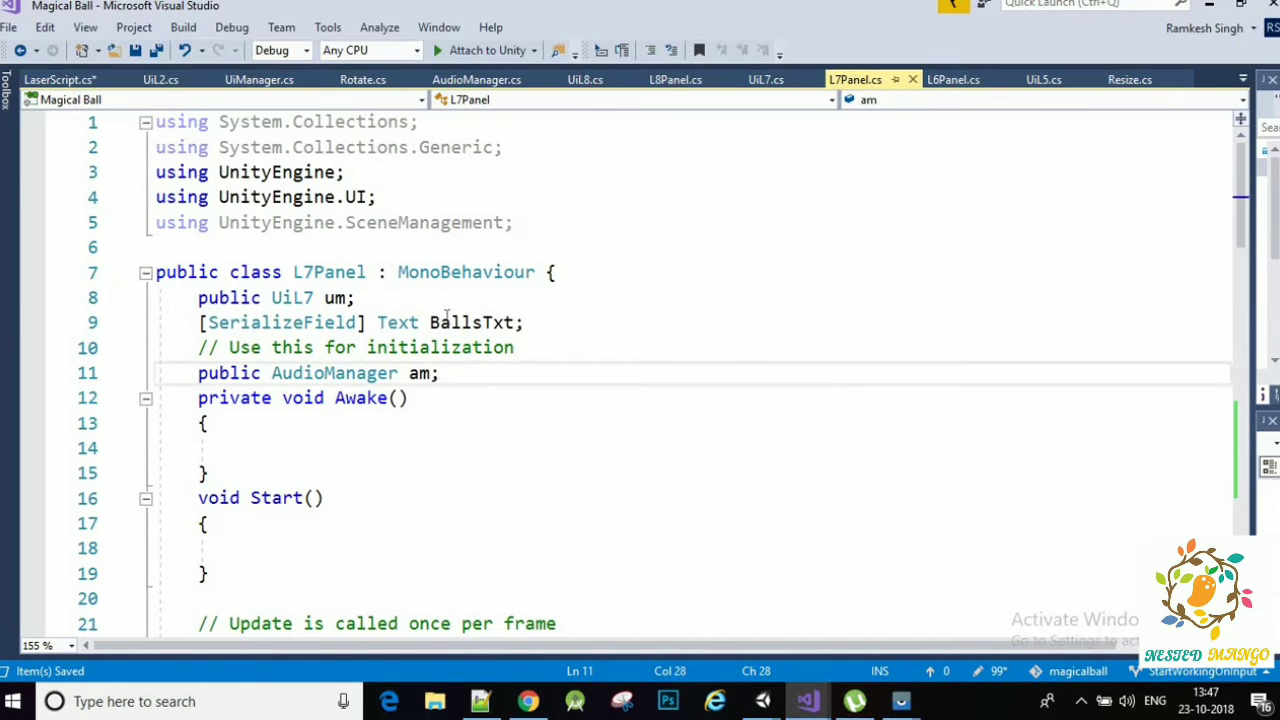
pyautogui.scroll(-1, 637, 294)
pyautogui.scroll(-3, 654, 260)
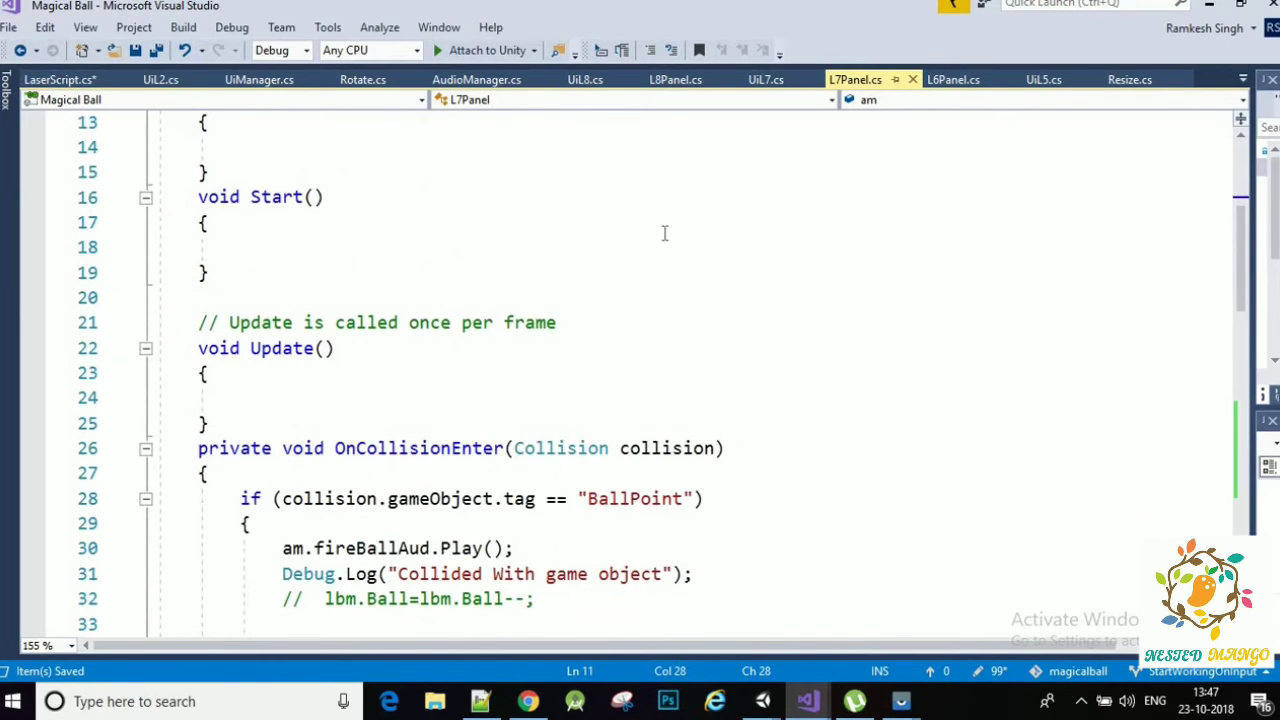
pyautogui.scroll(-5, 664, 233)
pyautogui.scroll(-5, 666, 234)
pyautogui.scroll(-4, 666, 234)
pyautogui.scroll(3, 645, 240)
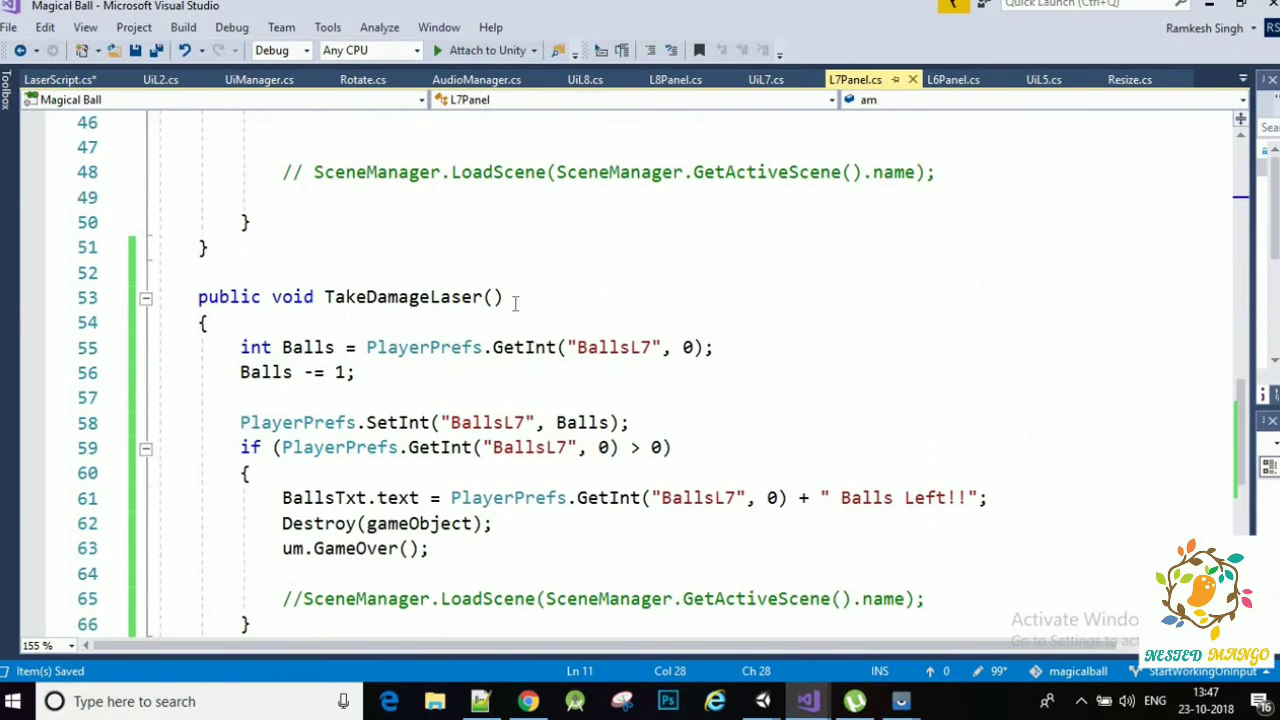
pyautogui.moveTo(178, 297)
pyautogui.mouseDown()
pyautogui.moveTo(288, 568)
pyautogui.moveTo(314, 486)
pyautogui.mouseUp()
pyautogui.scroll(-2, 314, 486)
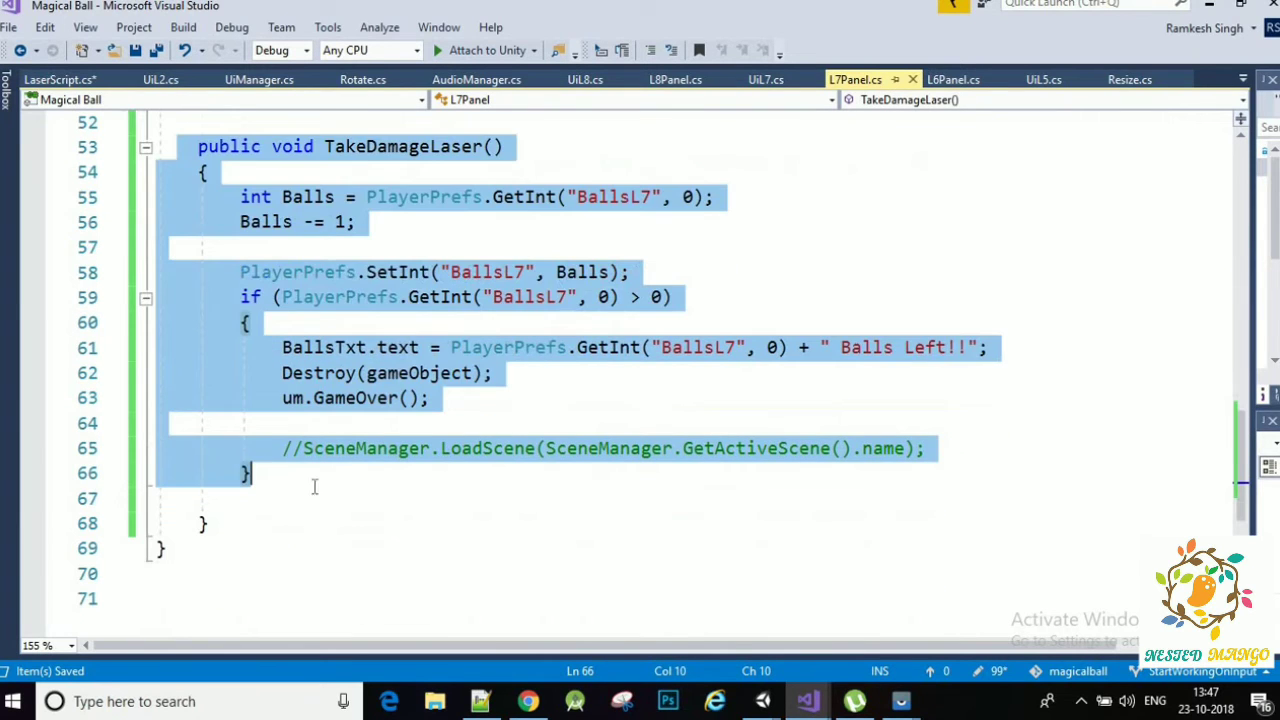
pyautogui.moveTo(226, 531); pyautogui.dragTo(200, 147)
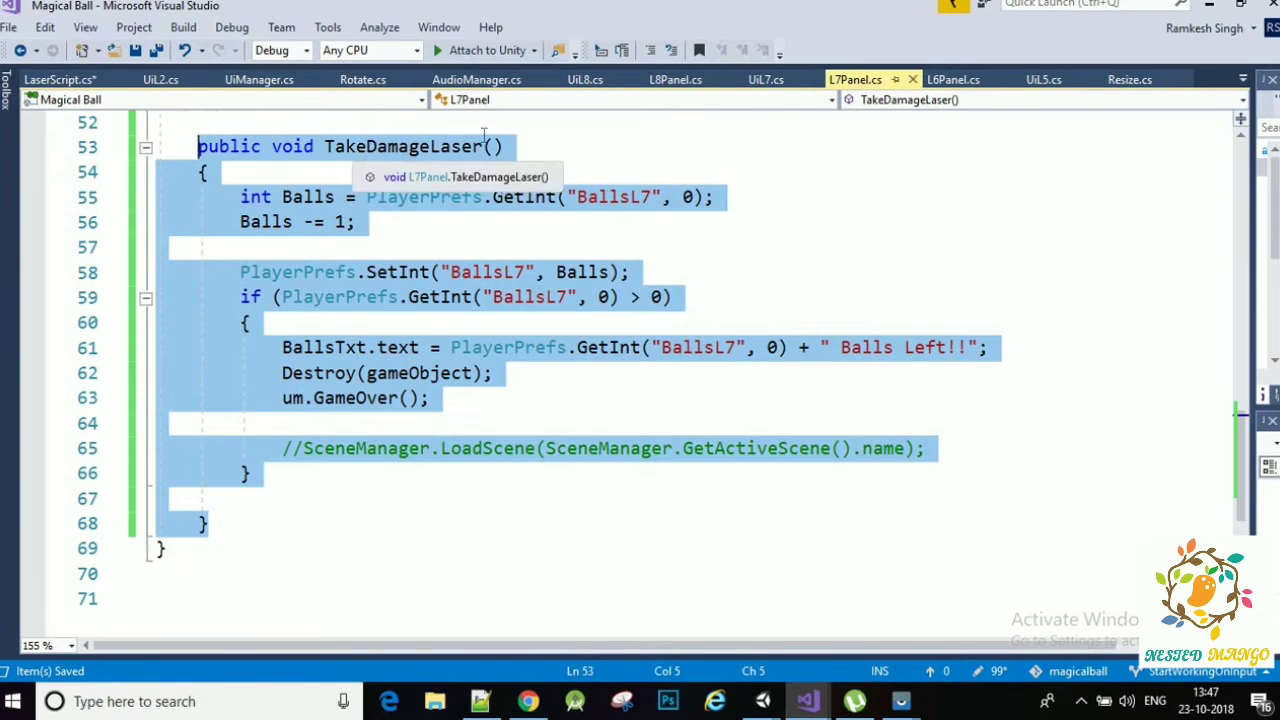
pyautogui.click(265, 174)
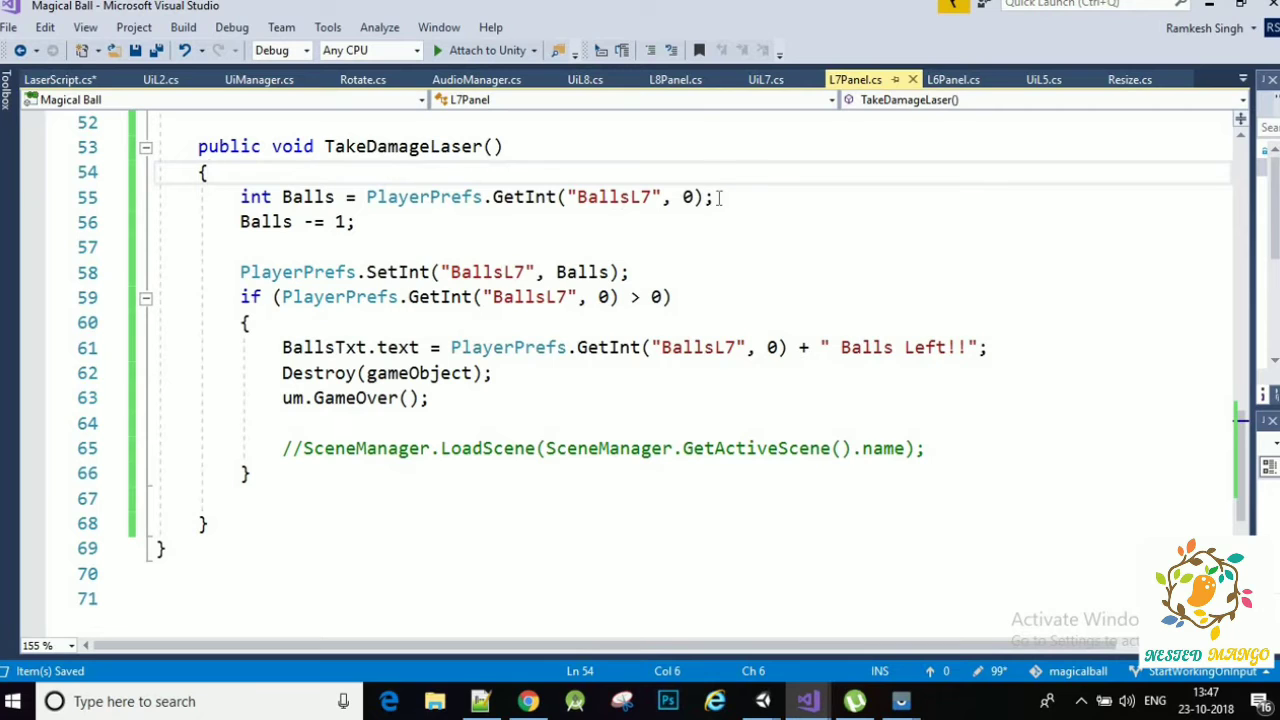
pyautogui.moveTo(240, 221); pyautogui.dragTo(369, 230)
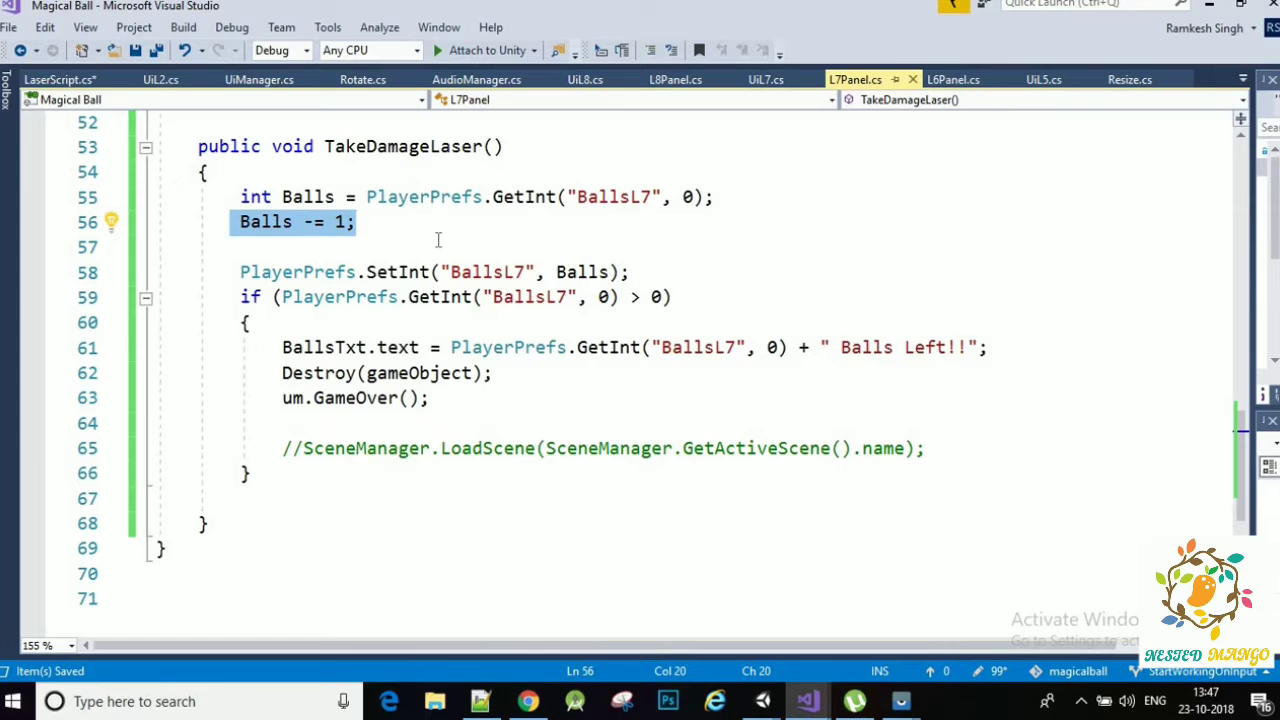
pyautogui.click(405, 246)
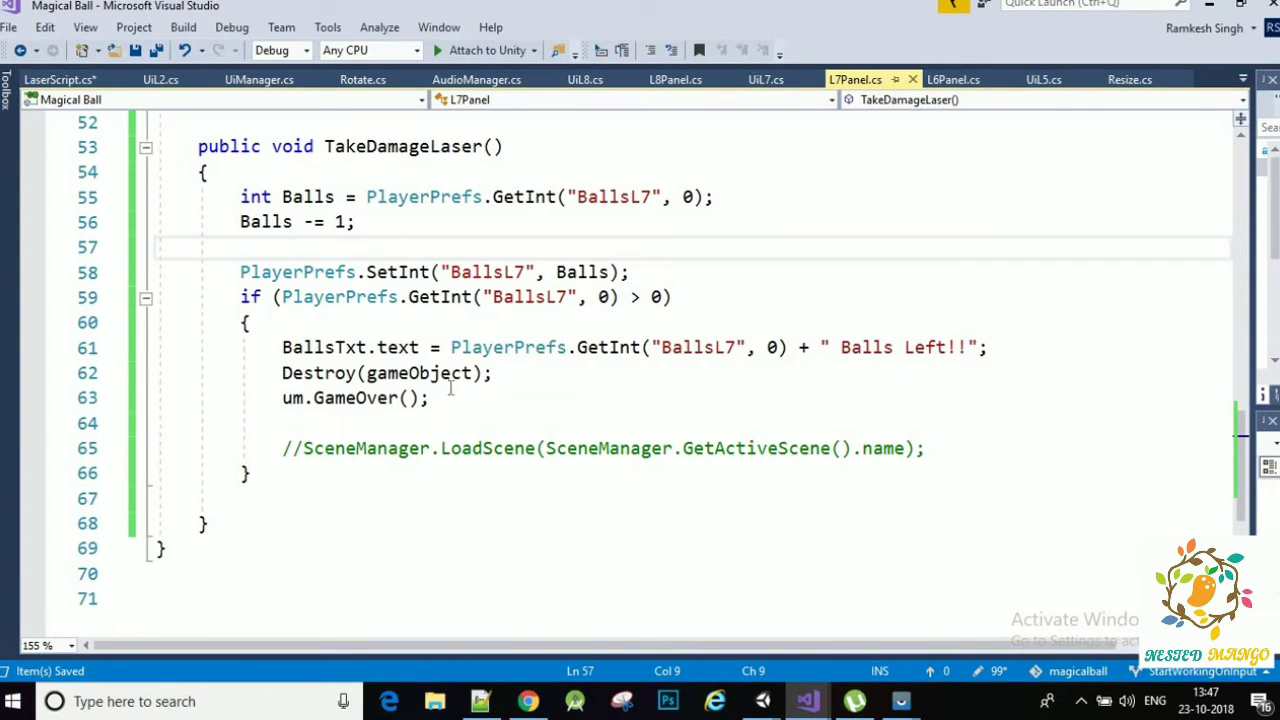
pyautogui.moveTo(281, 373); pyautogui.dragTo(494, 375)
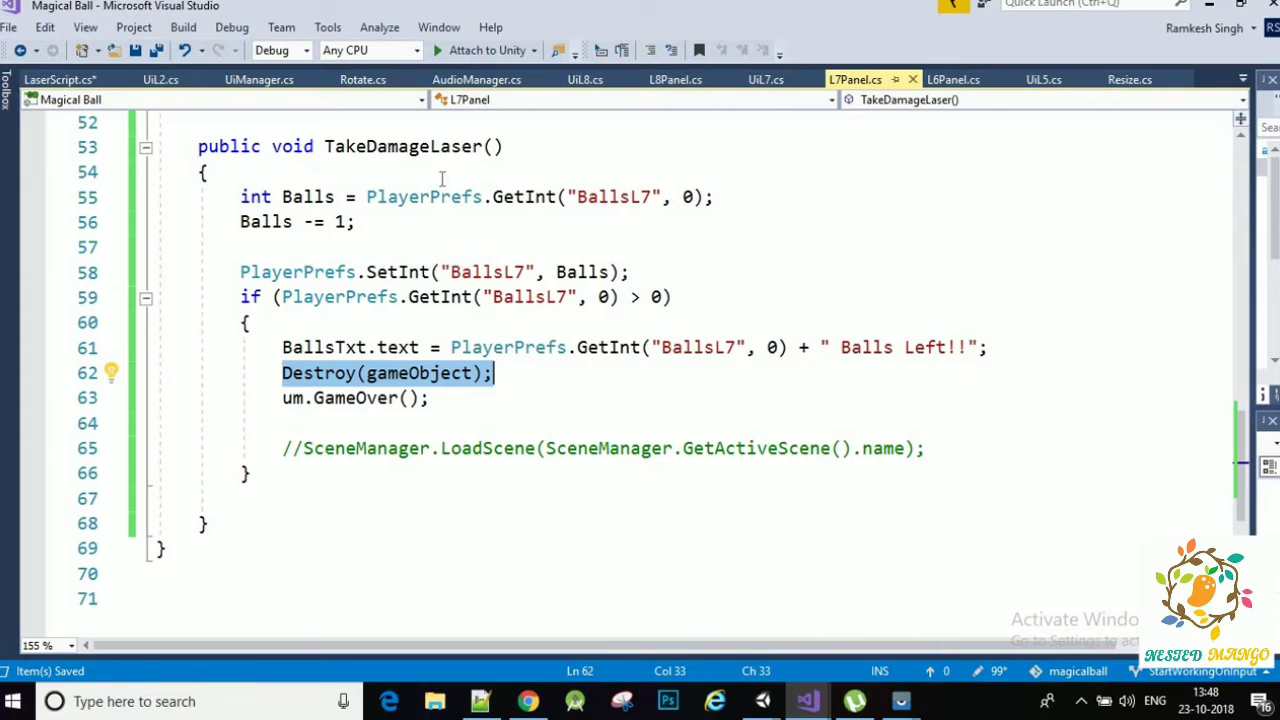
pyautogui.click(268, 175)
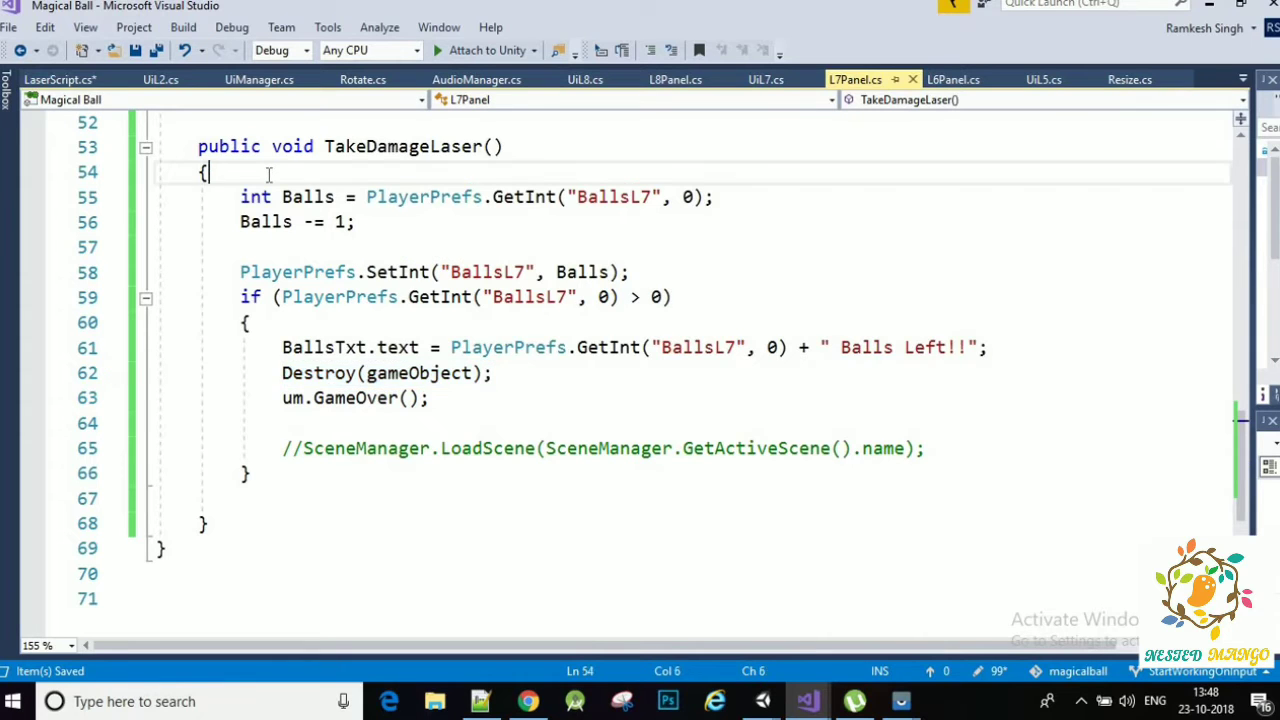
# - Add trial lines float life = 10; life--; Destroy(gameObject); at the top of TakeDamageLaser
pyautogui.press('Return')
pyautogui.write('float life ')
pyautogui.write('1')
pyautogui.press('BackSpace')
pyautogui.write('= 10;')
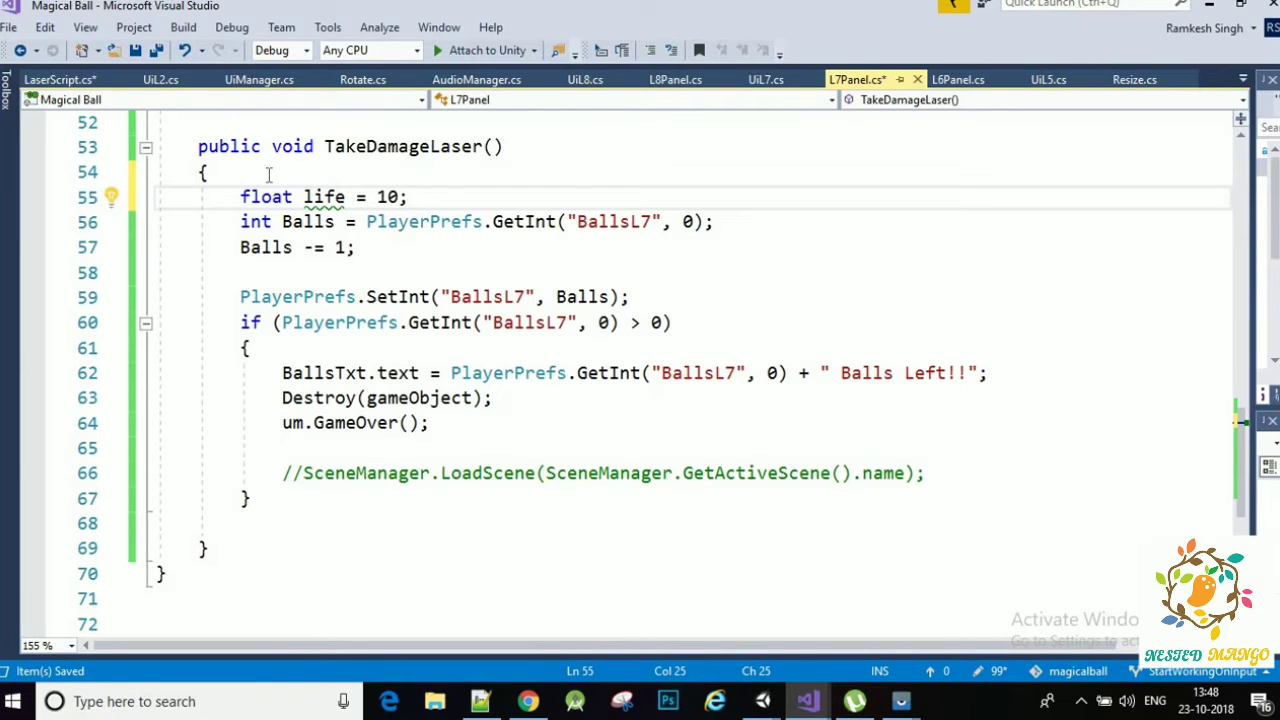
pyautogui.press('Return')
pyautogui.write('life')
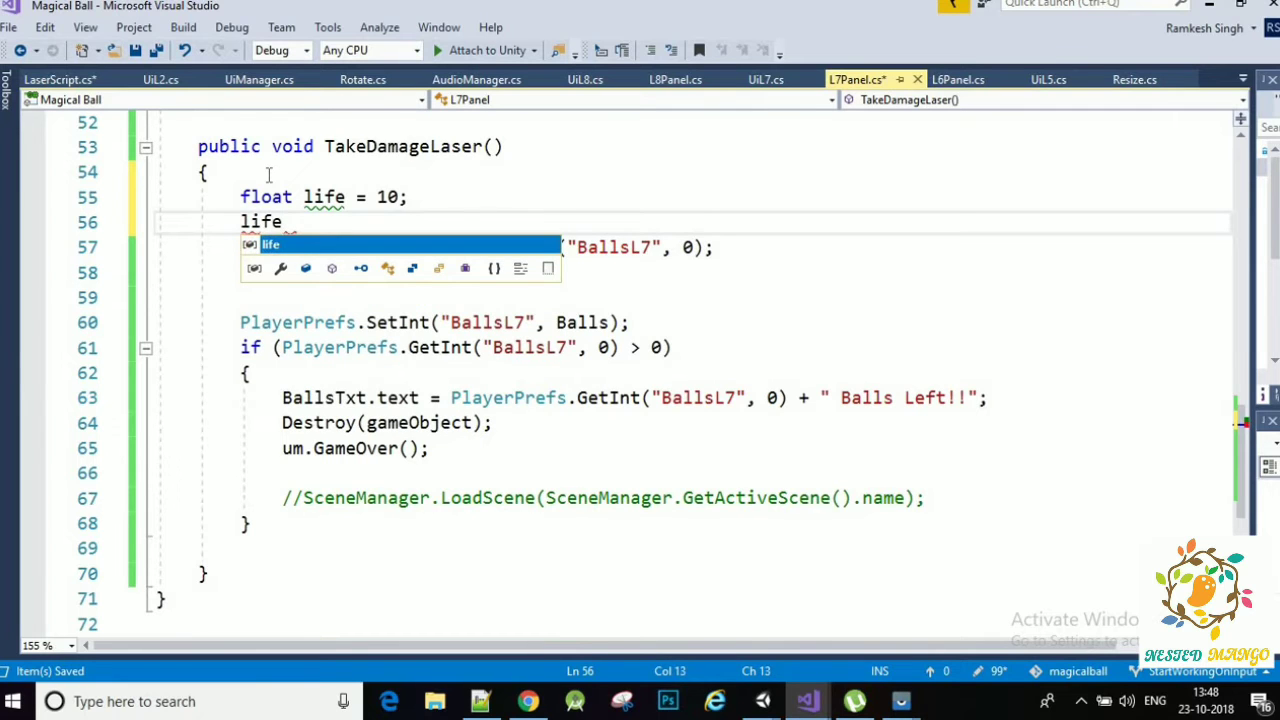
pyautogui.write('--;')
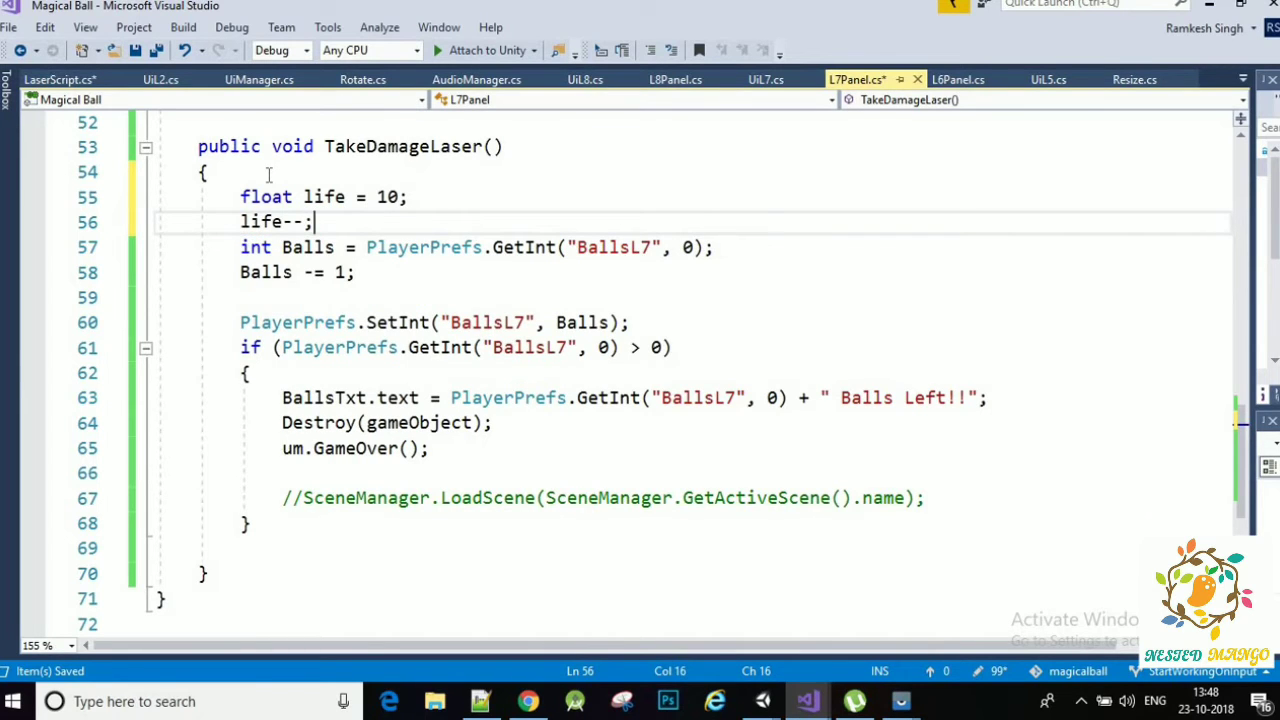
pyautogui.press('Return')
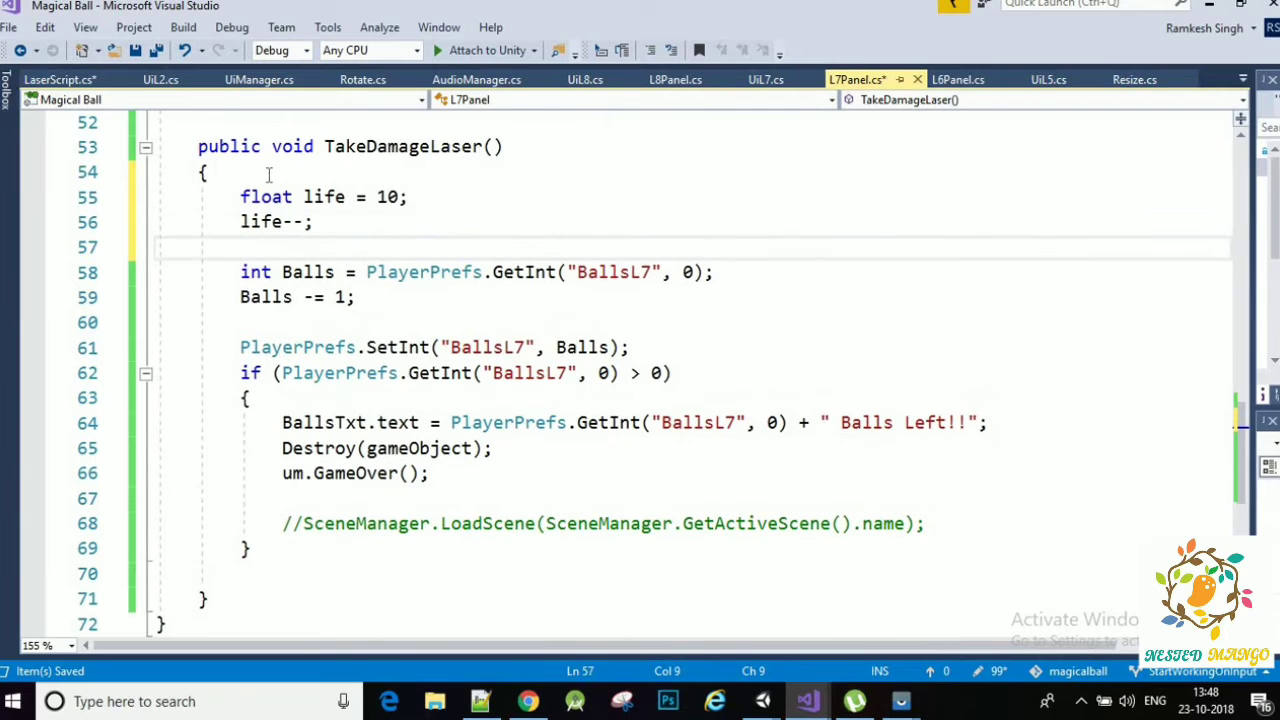
pyautogui.write('Destroy')
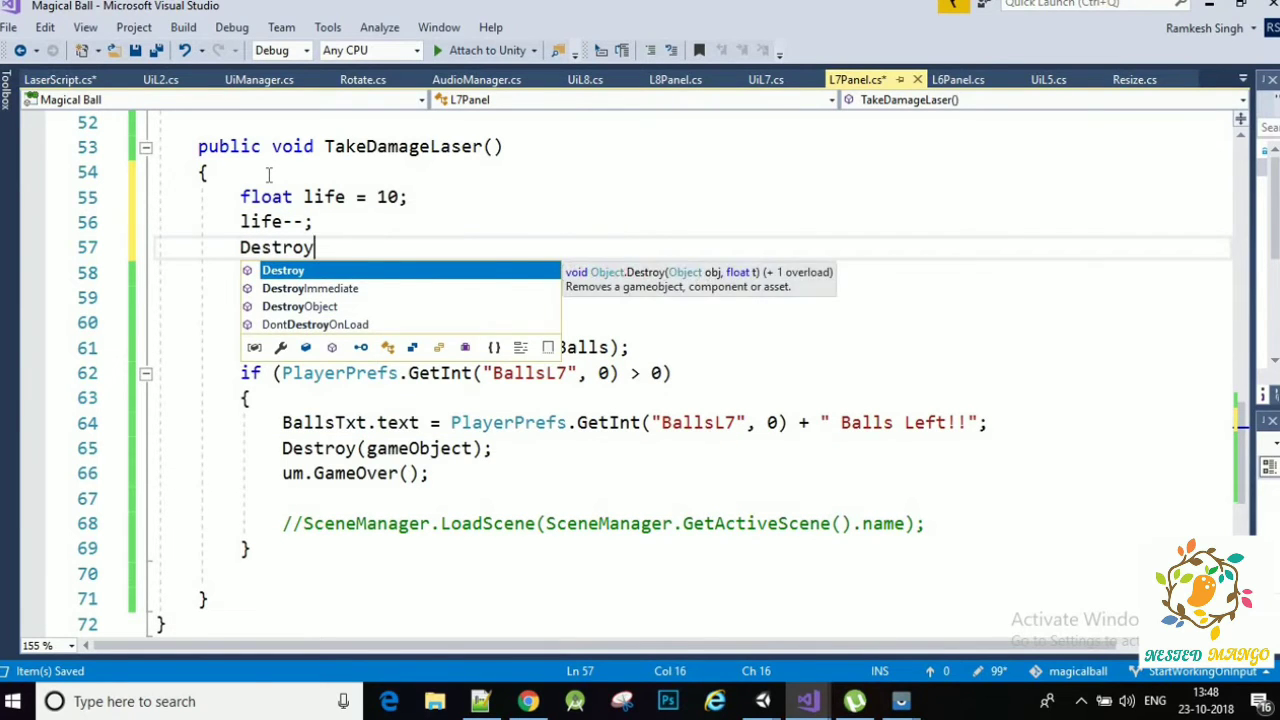
pyautogui.write('();')
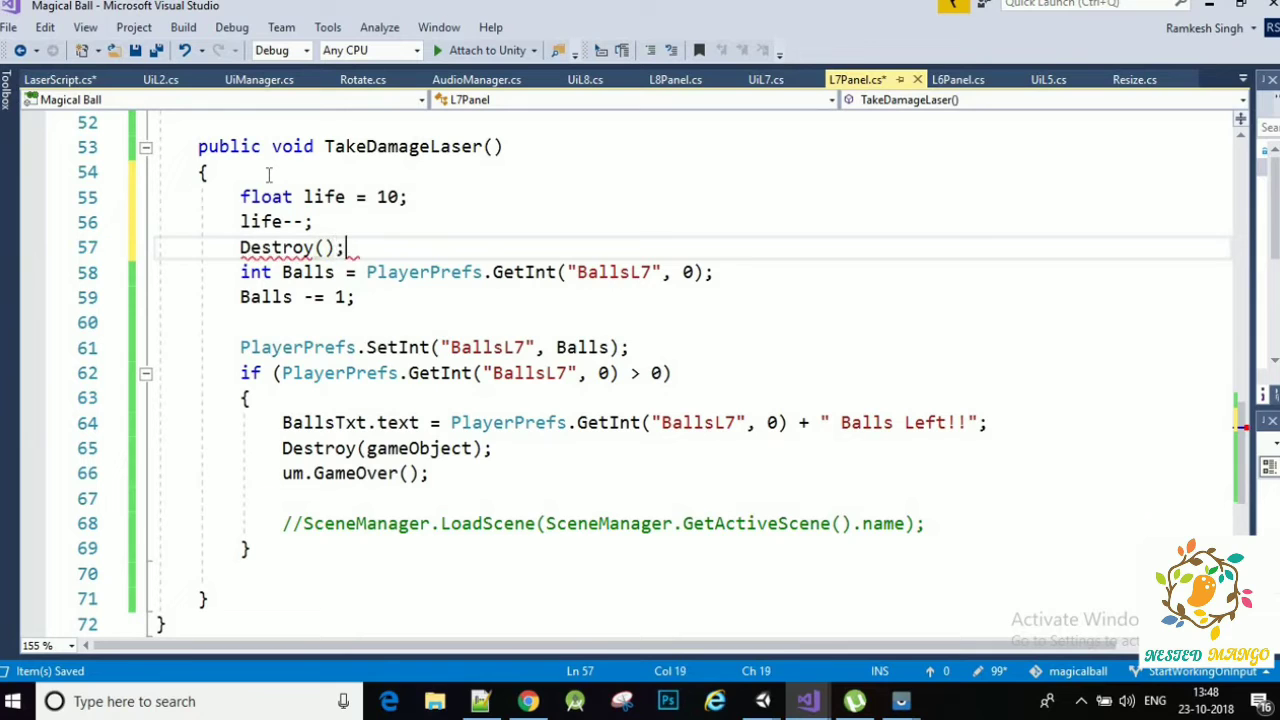
pyautogui.press('Down')
pyautogui.press('Down')
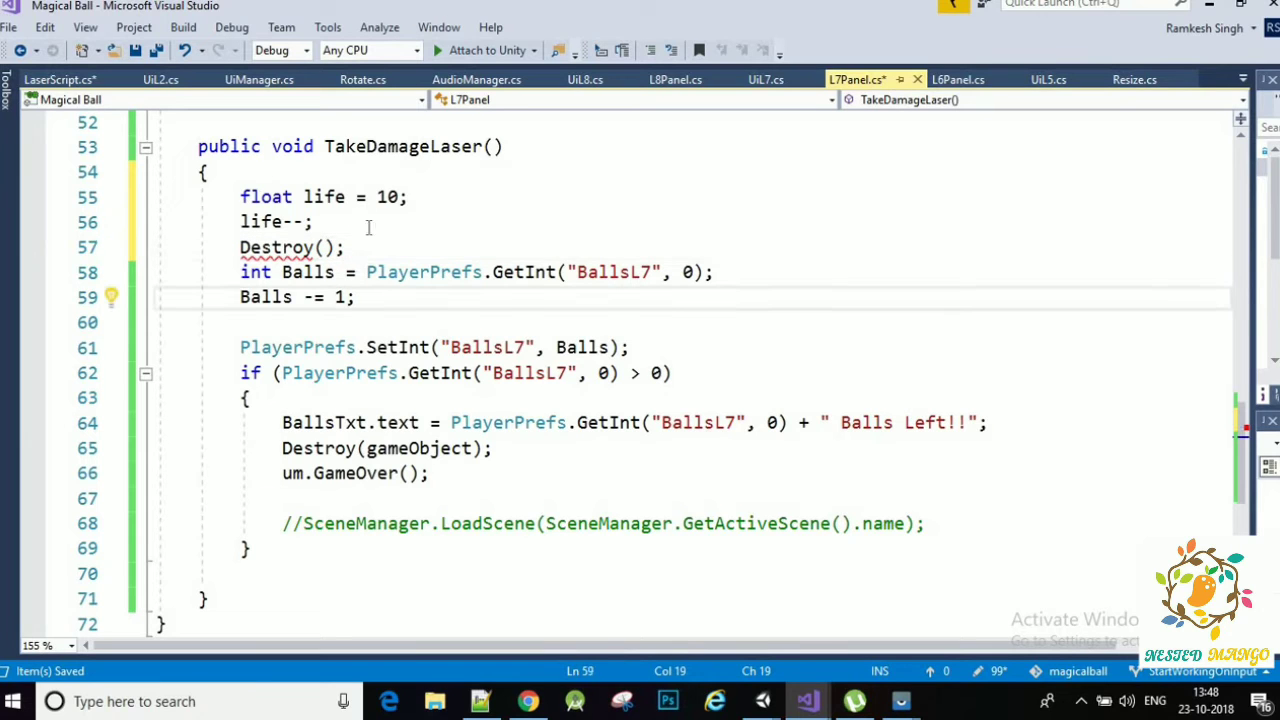
pyautogui.click(320, 247)
pyautogui.click(322, 247)
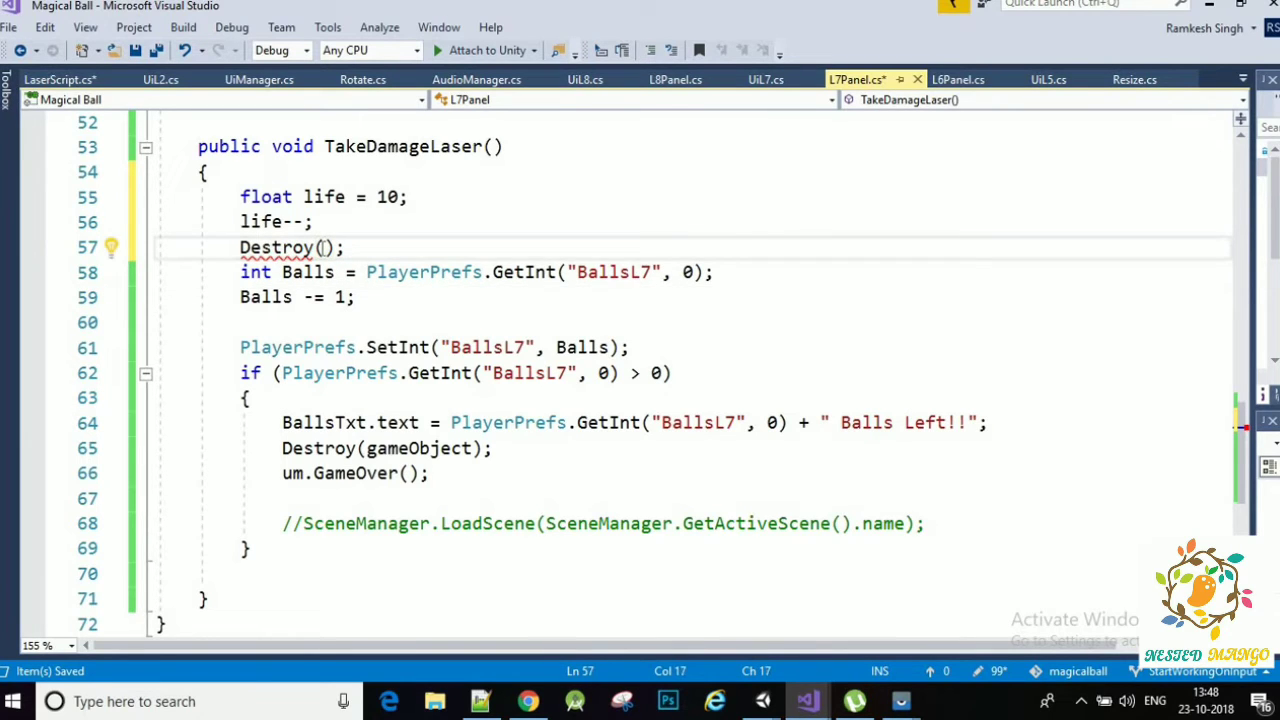
pyautogui.write('game')
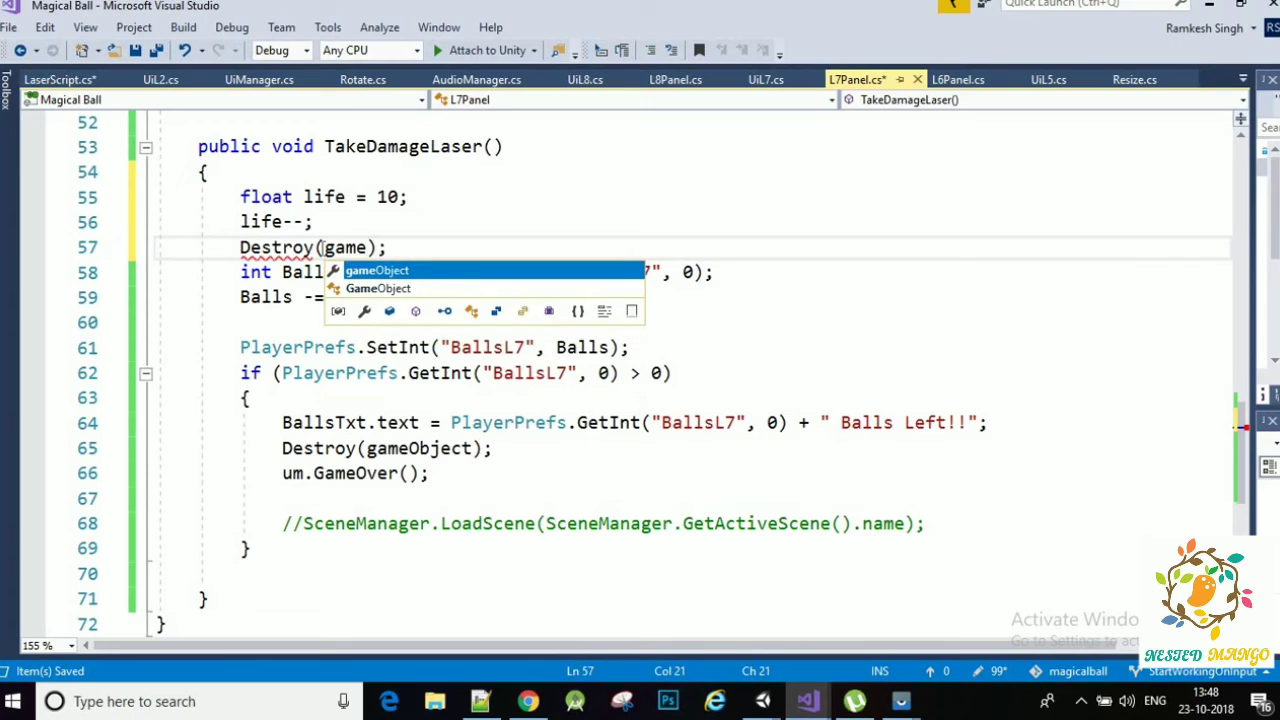
pyautogui.press('Tab')
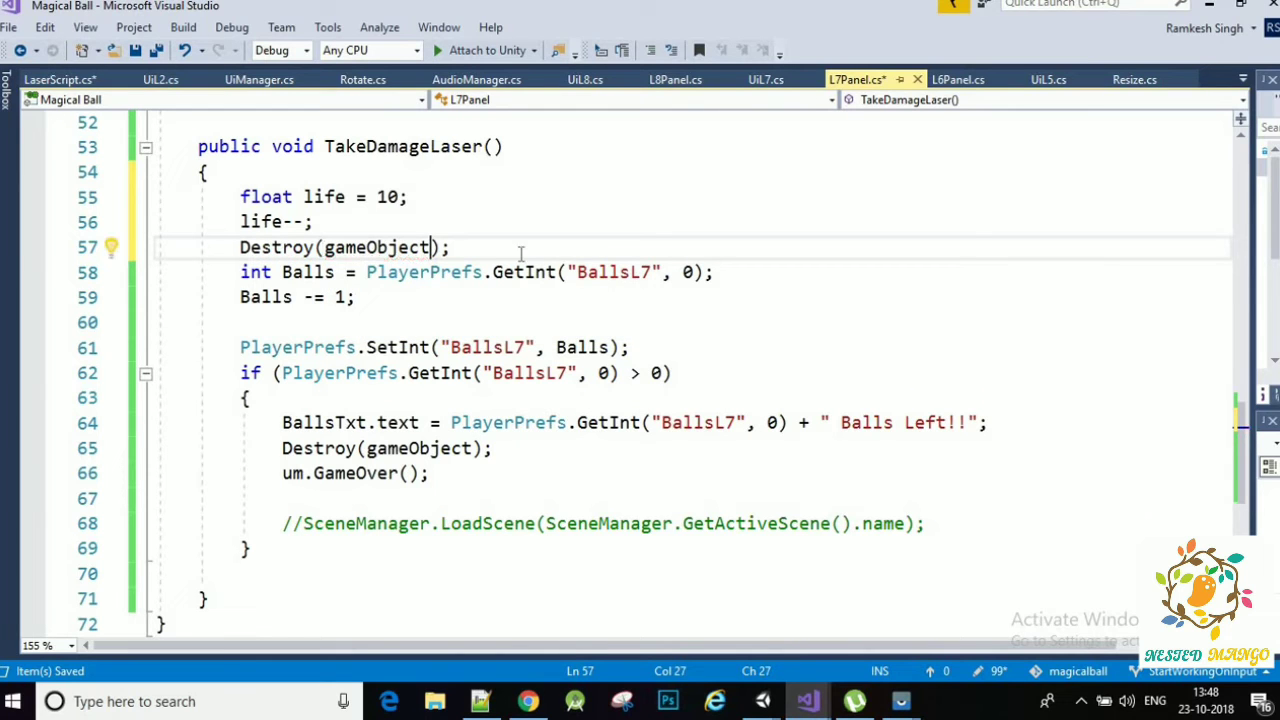
# - Delete the three trial life lines and save L7Panel.cs
pyautogui.moveTo(463, 250); pyautogui.dragTo(241, 197)
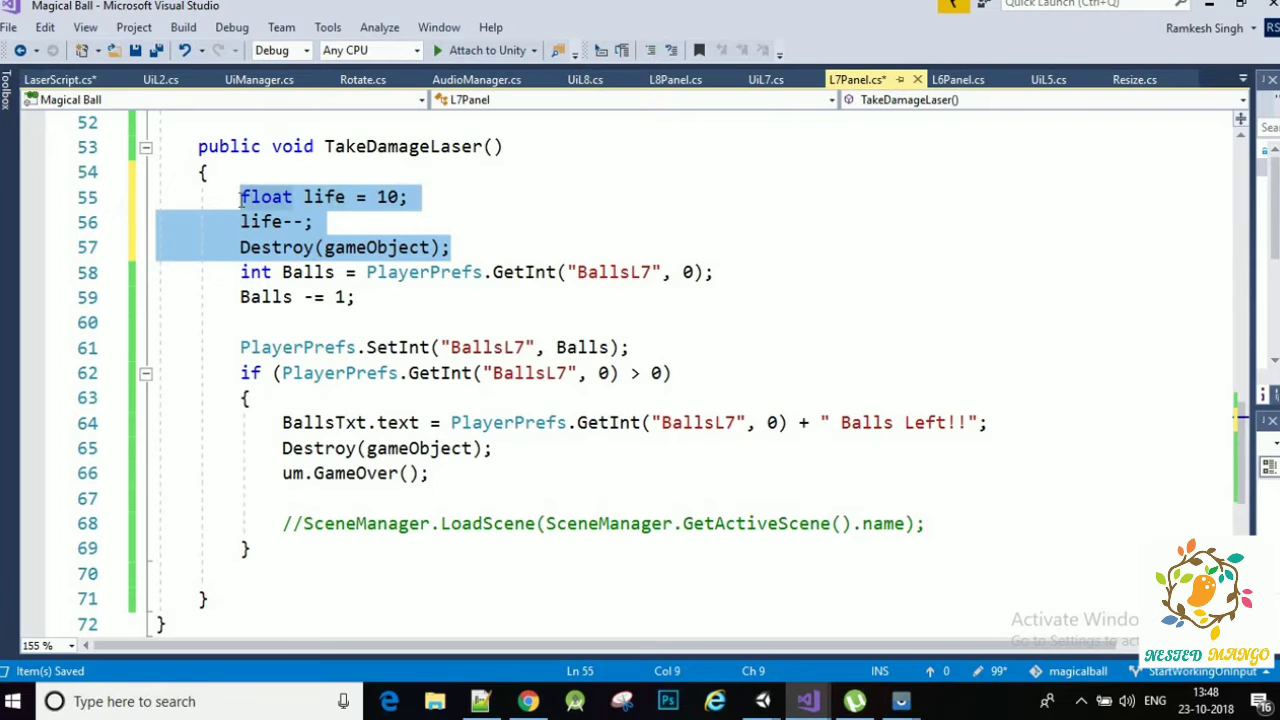
pyautogui.press('Delete')
pyautogui.hotkey('ctrl', 's')
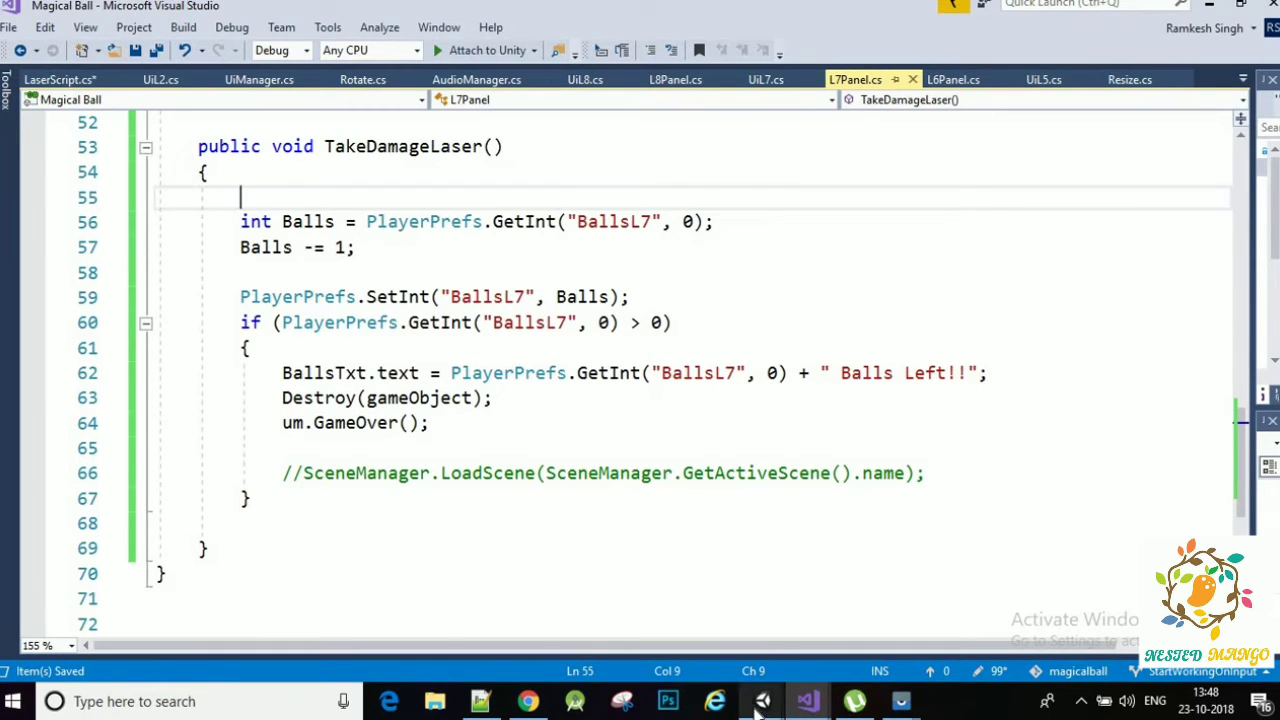
# - Bring the Magical Ball Visual Studio window forward on LaserScript.cs
pyautogui.moveTo(760, 704)
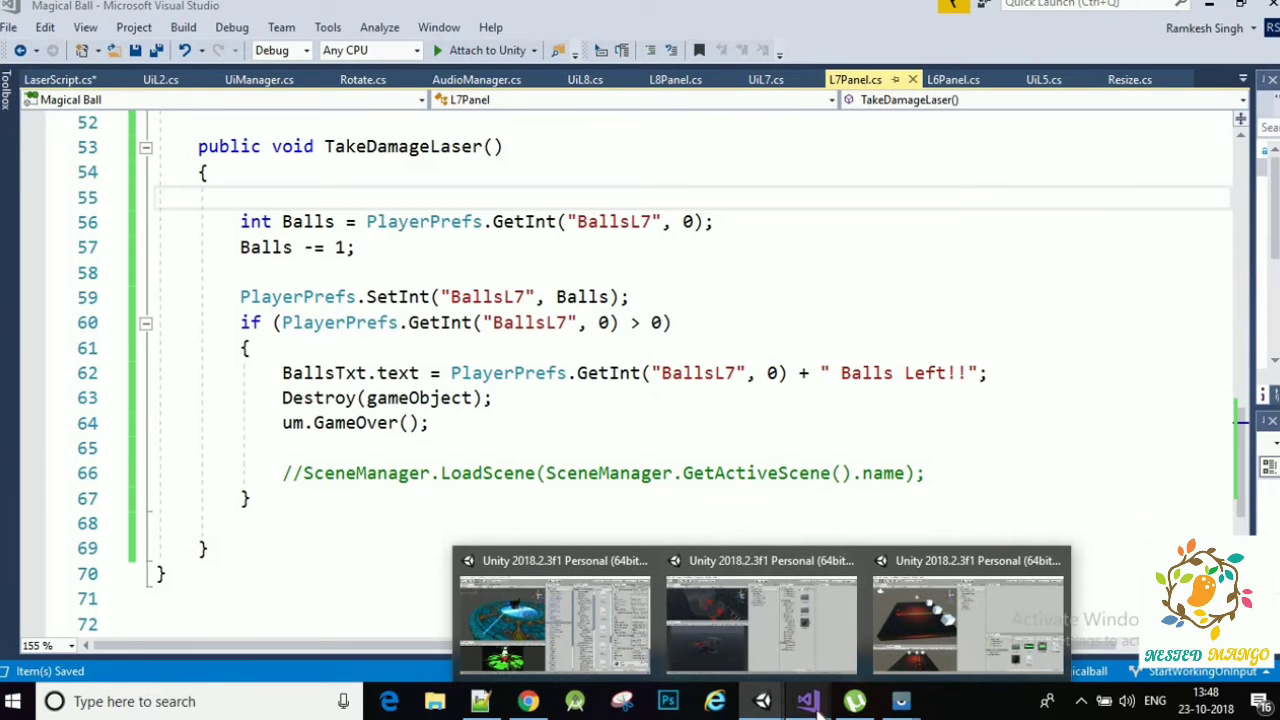
pyautogui.click(915, 601)
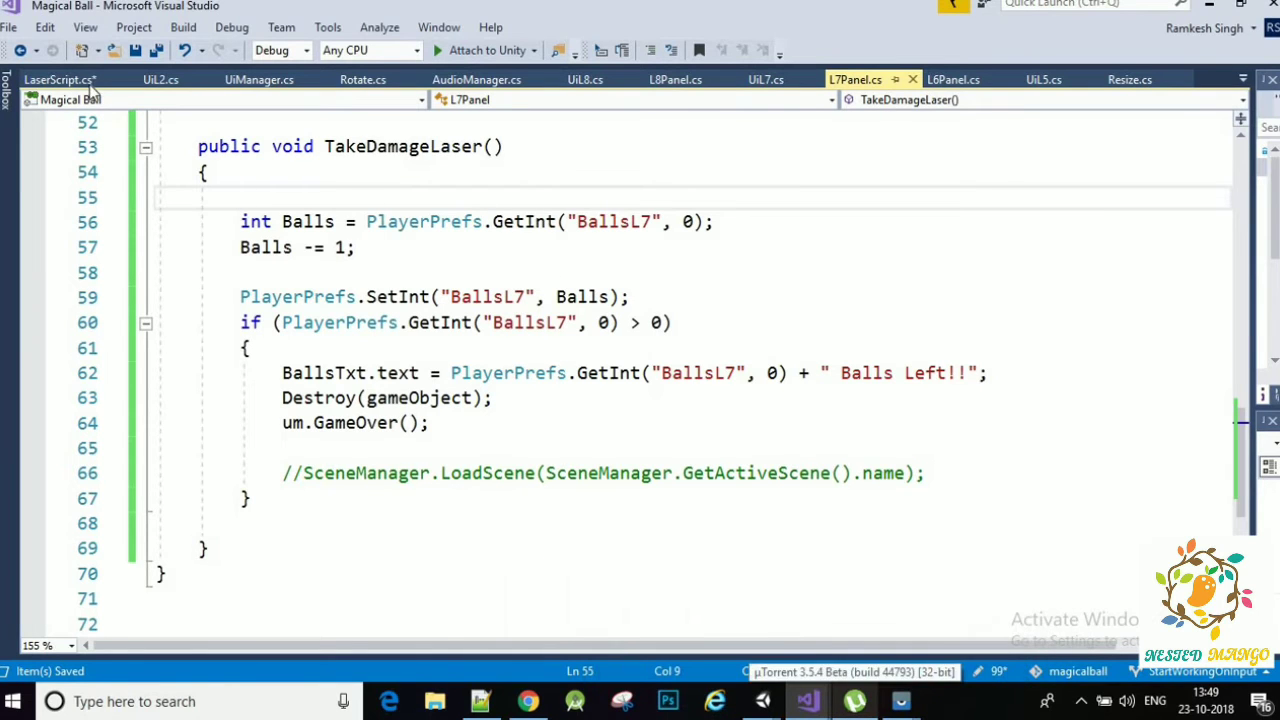
pyautogui.click(75, 82)
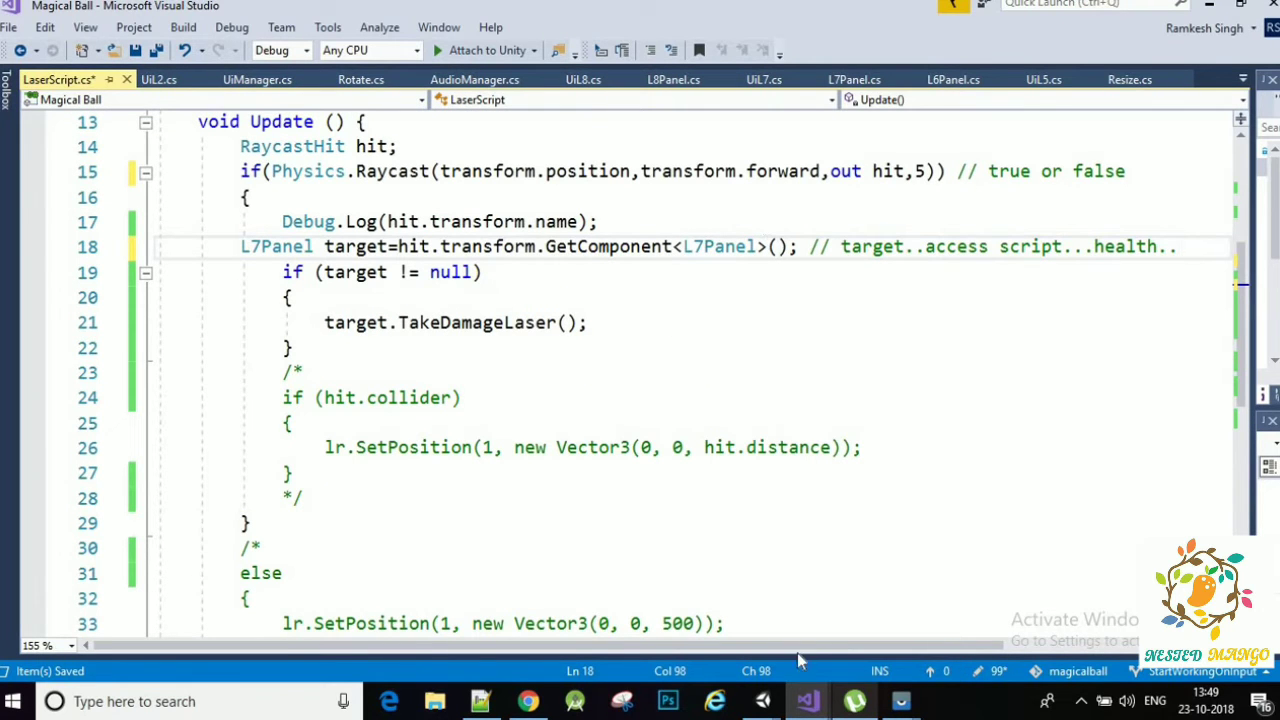
# - Check the Ball's L7 Panel component in Unity's Inspector, then return to Visual Studio
pyautogui.moveTo(767, 705)
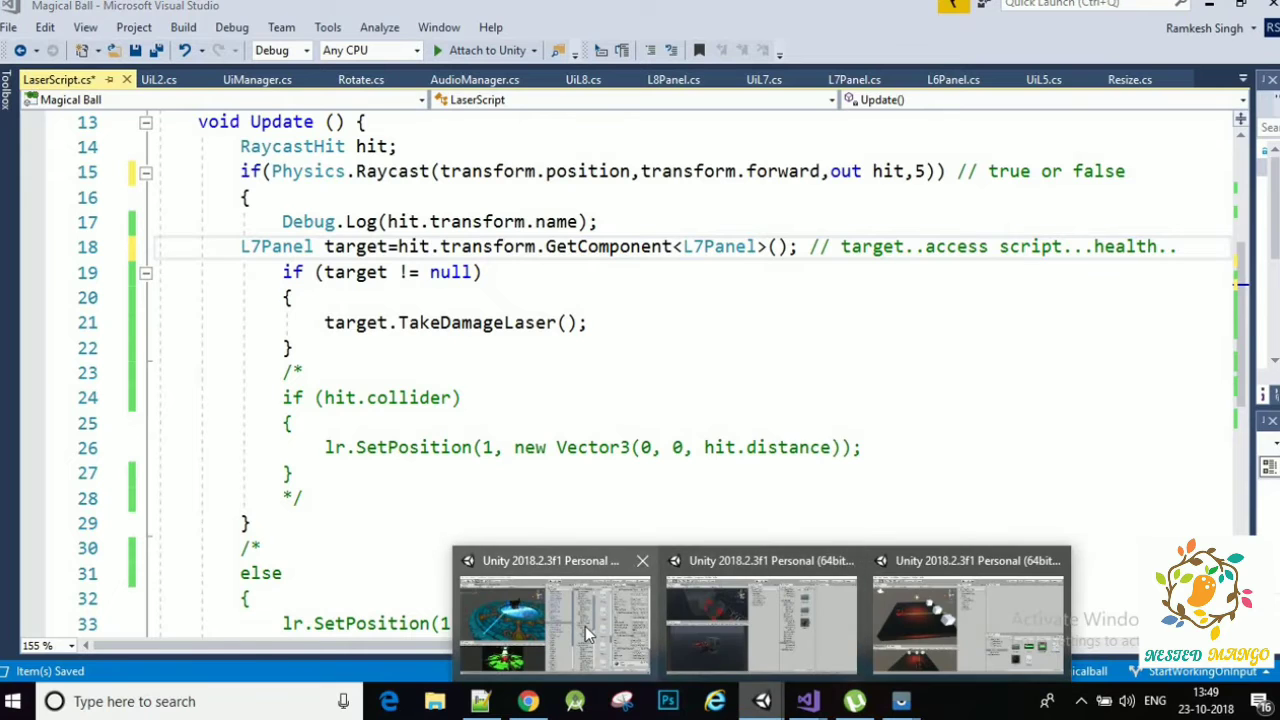
pyautogui.click(585, 626)
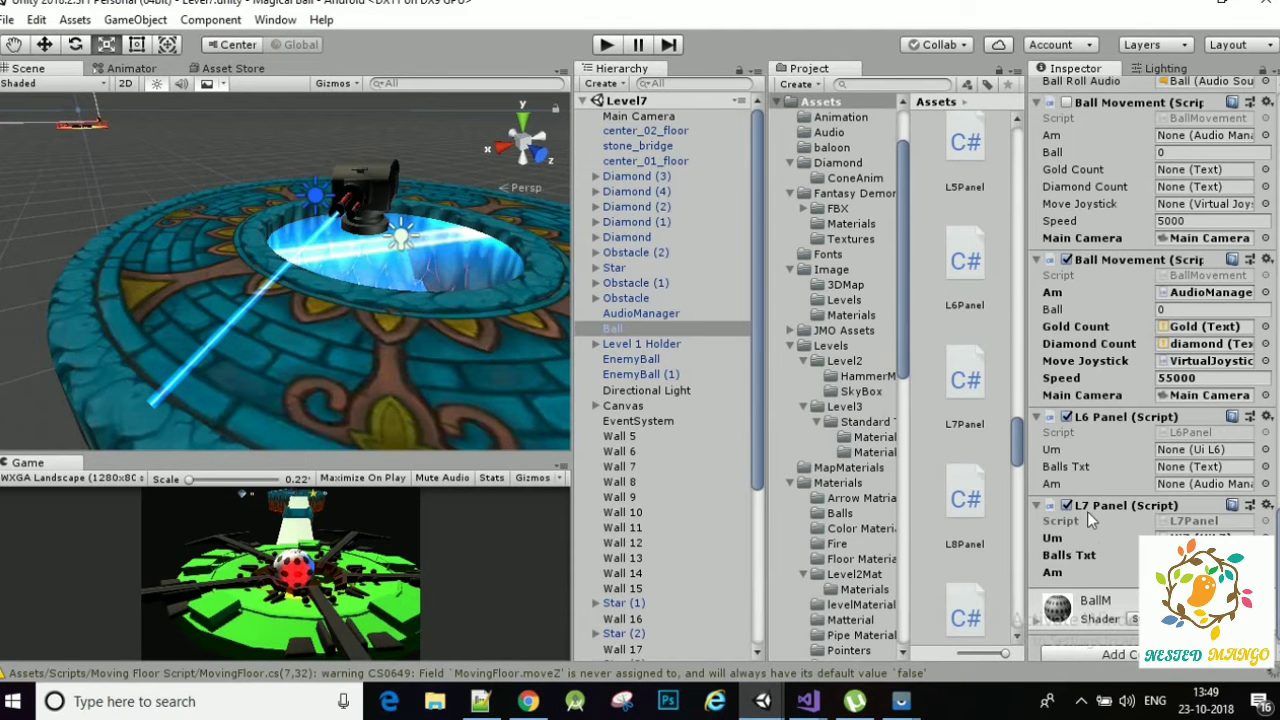
pyautogui.scroll(-1, 1090, 505)
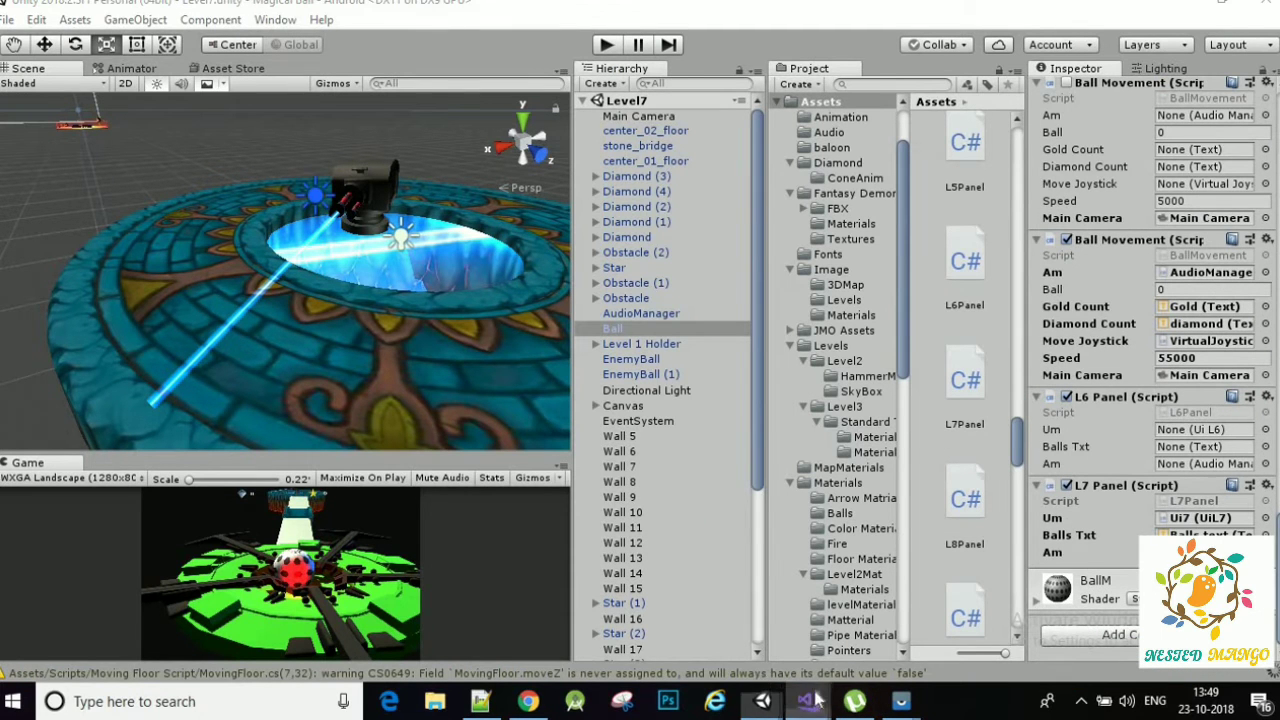
pyautogui.moveTo(808, 700)
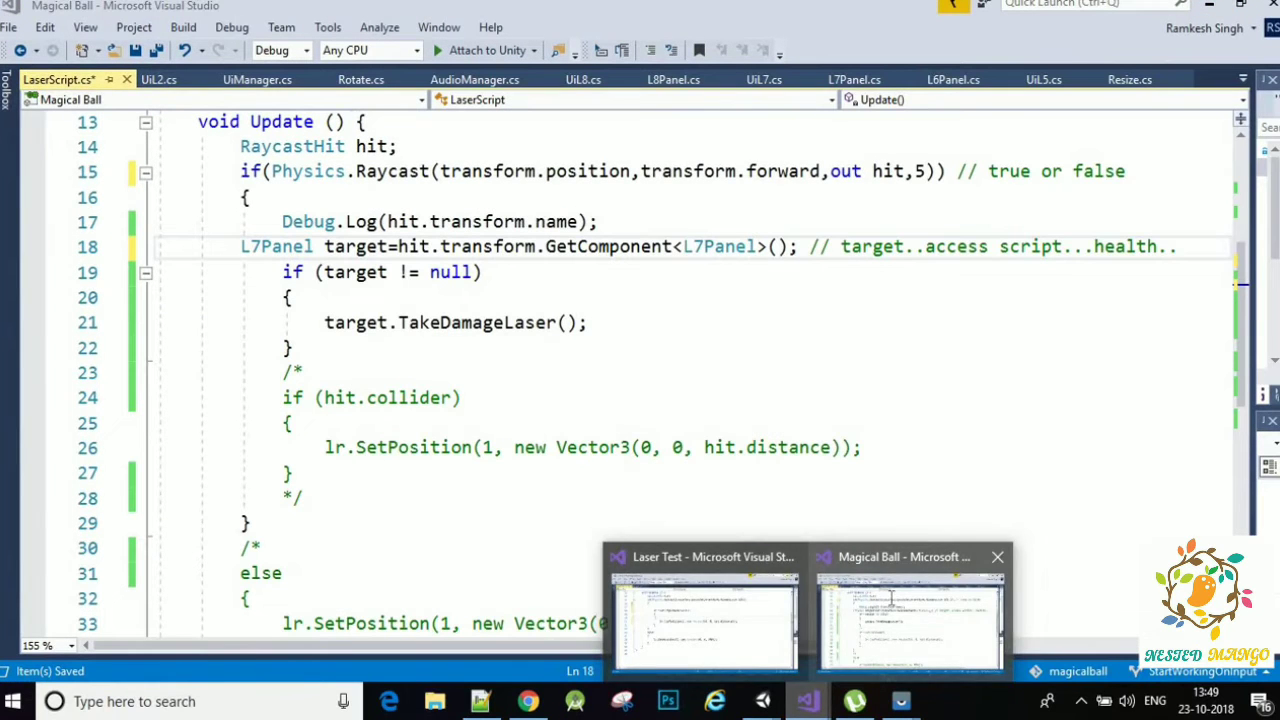
pyautogui.click(890, 597)
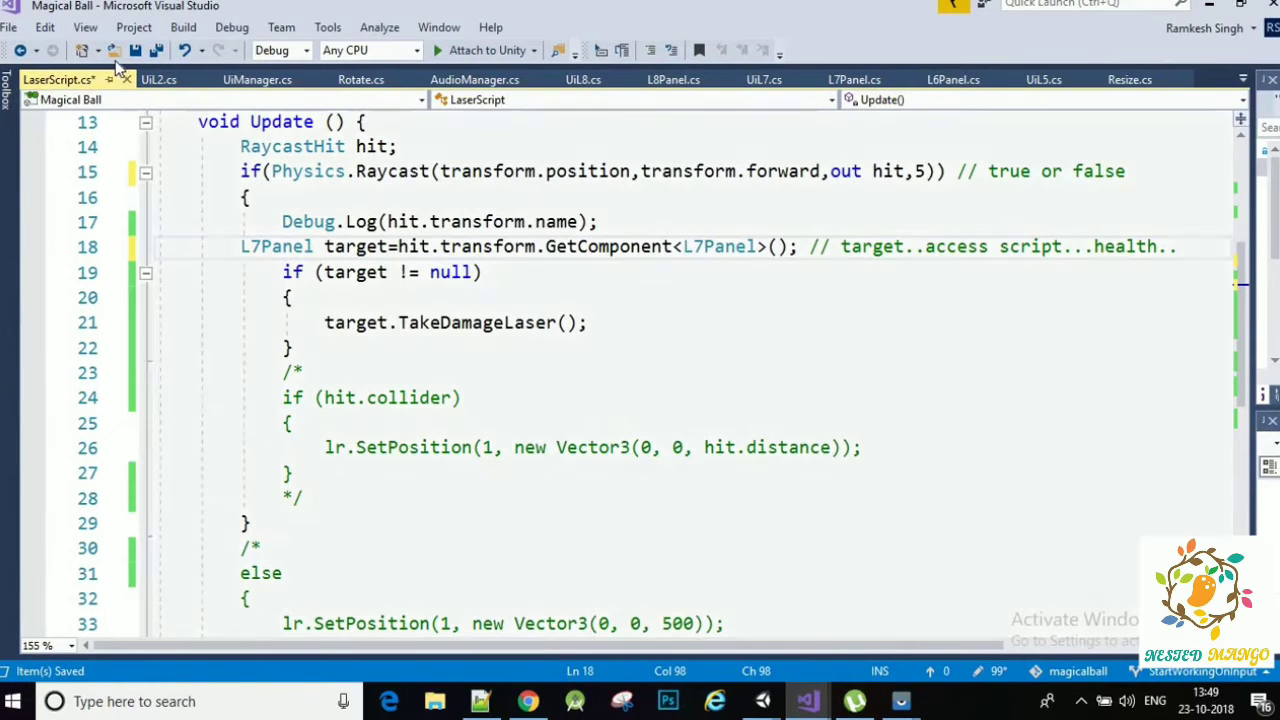
# - Review the L7Panel class declaration in the L7Panel script
pyautogui.scroll(2, 414, 270)
pyautogui.scroll(2, 414, 270)
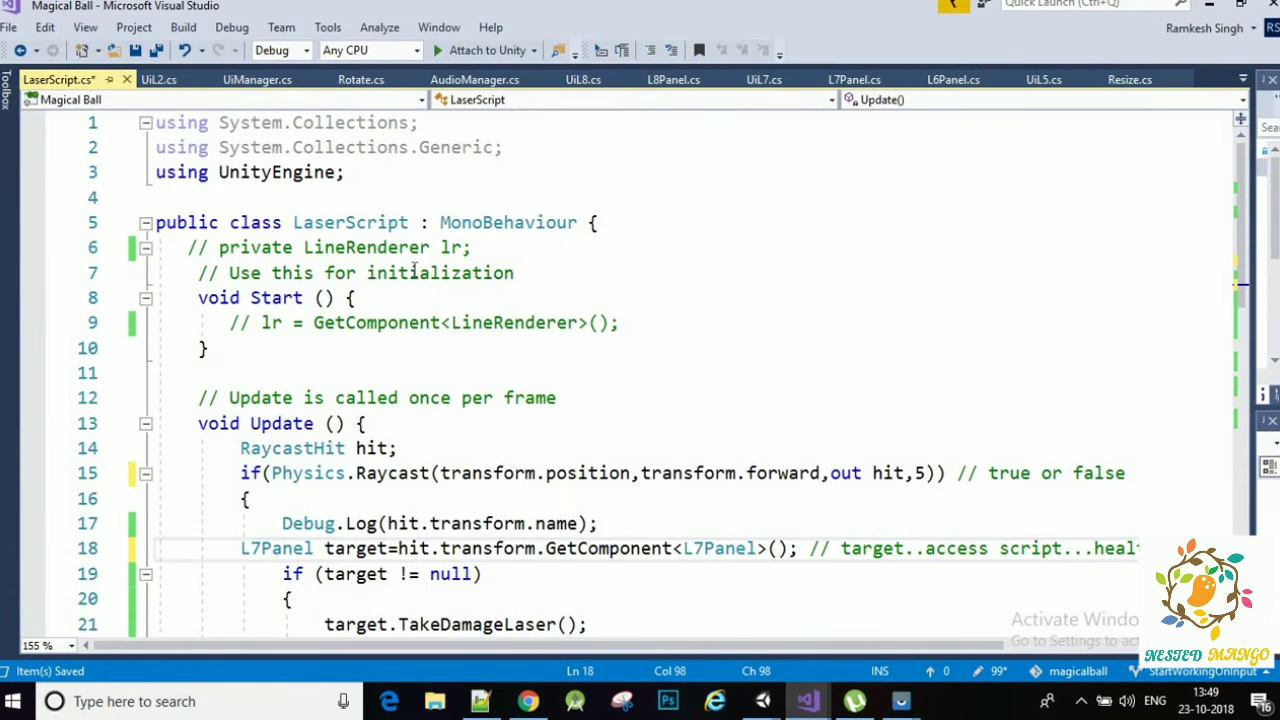
pyautogui.scroll(-1, 446, 262)
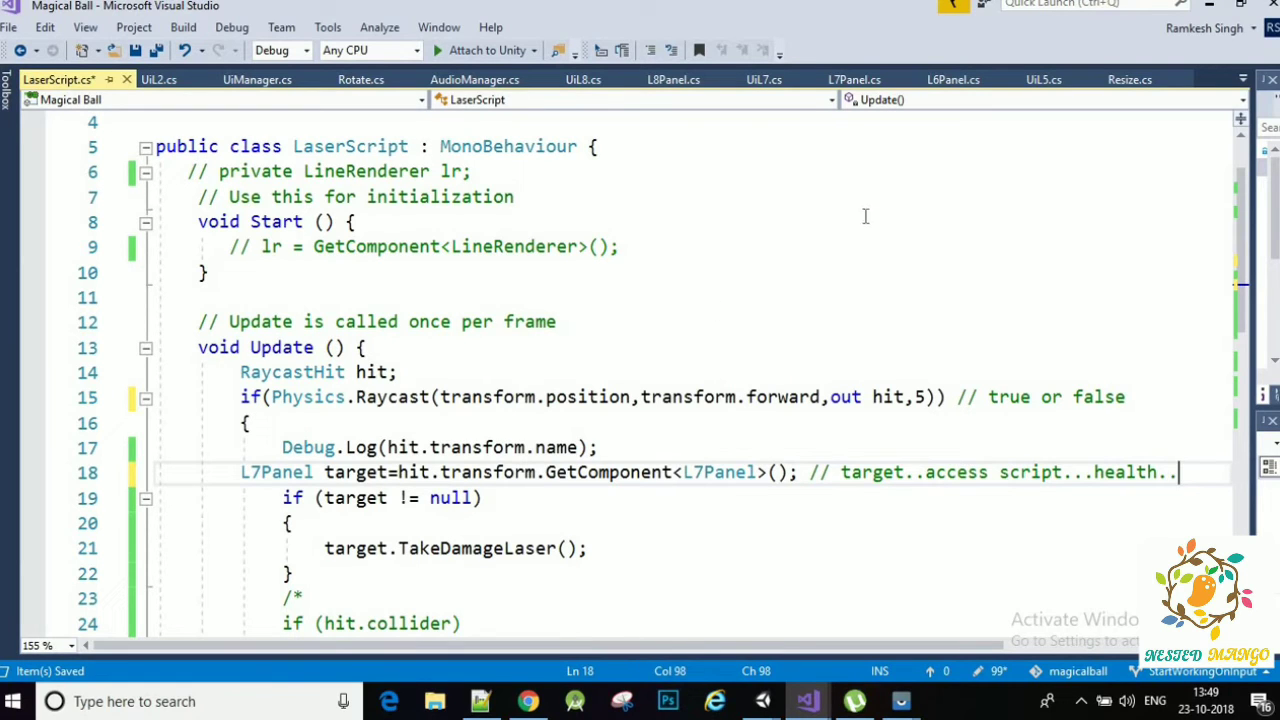
pyautogui.click(841, 81)
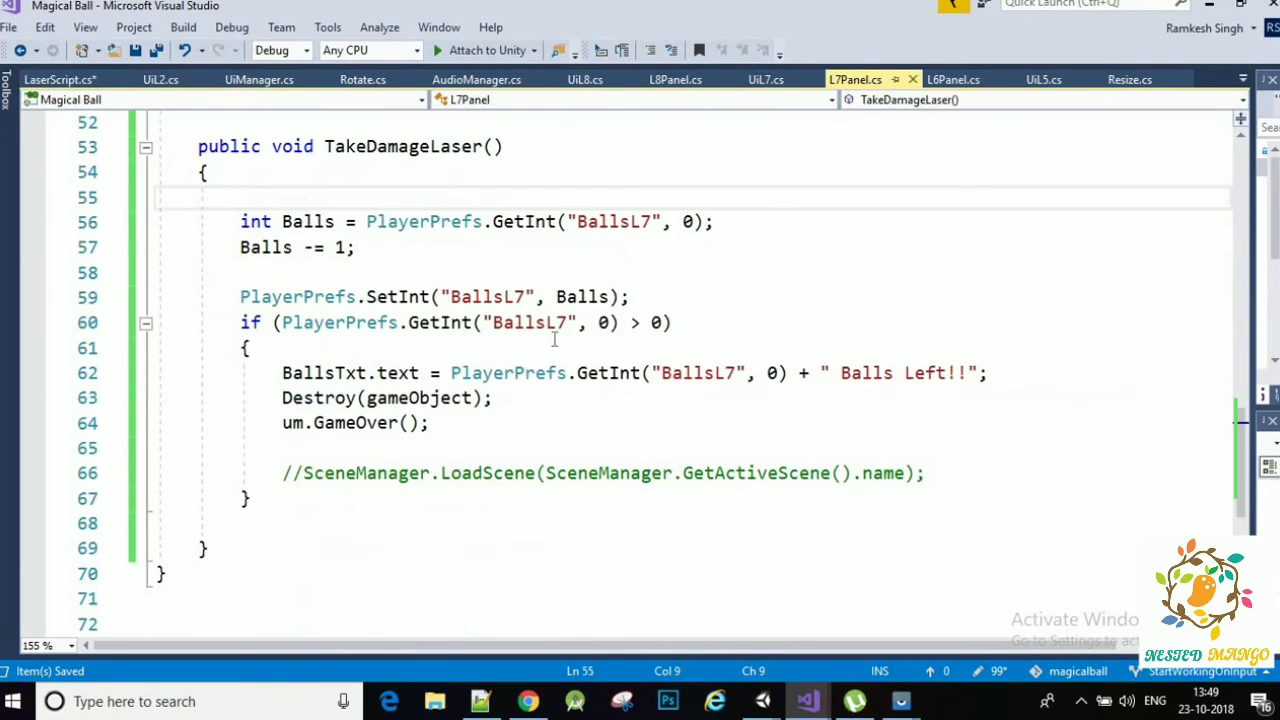
pyautogui.scroll(3, 417, 204)
pyautogui.scroll(6, 417, 204)
pyautogui.scroll(6, 417, 204)
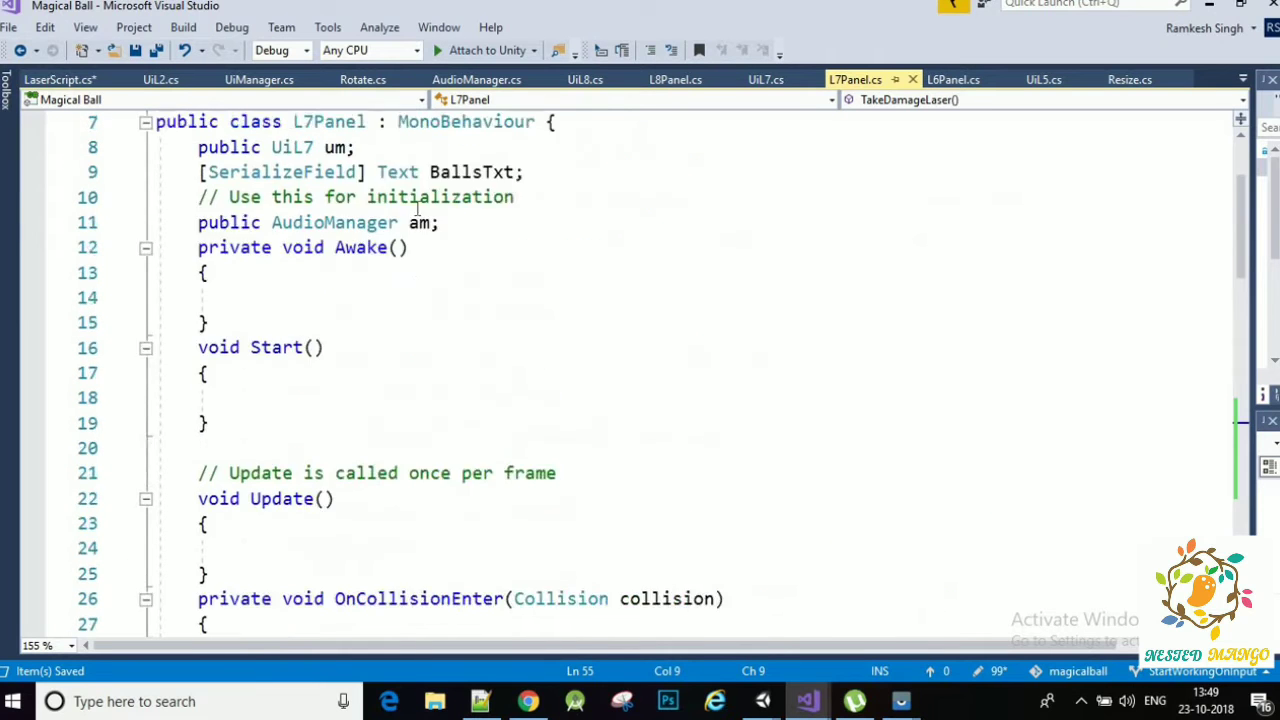
pyautogui.scroll(2, 417, 204)
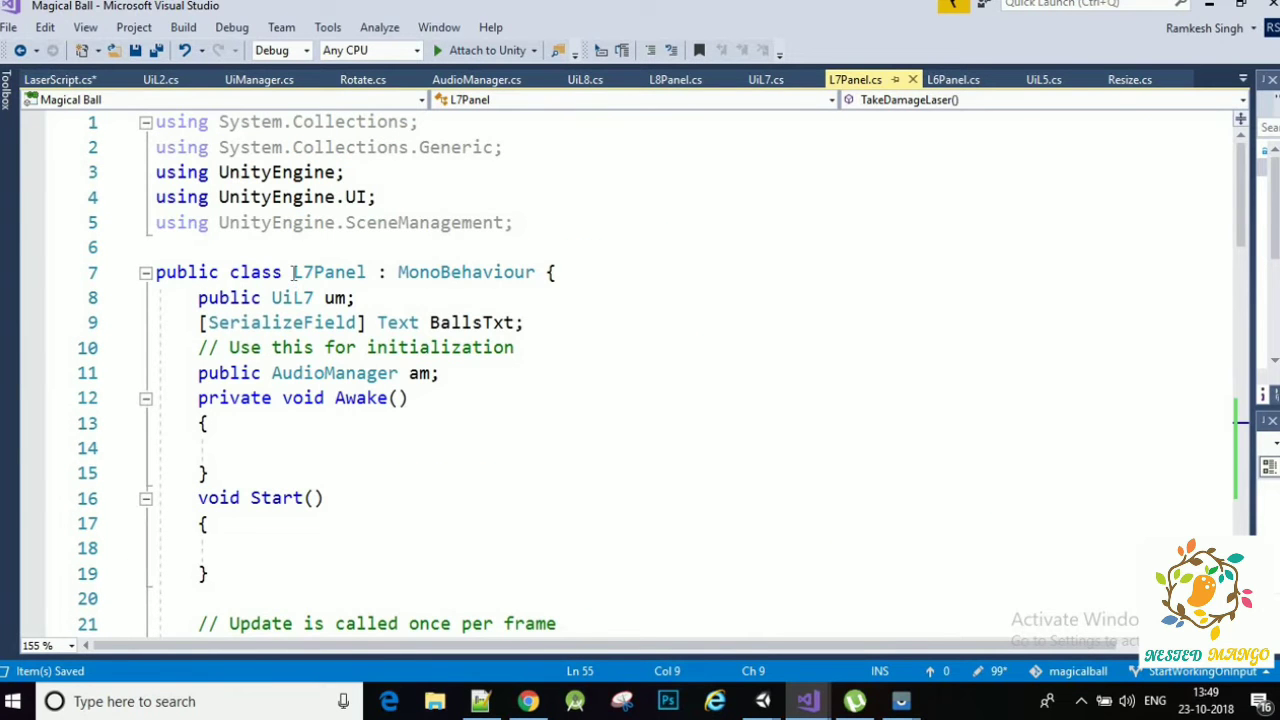
pyautogui.moveTo(293, 272); pyautogui.dragTo(370, 274)
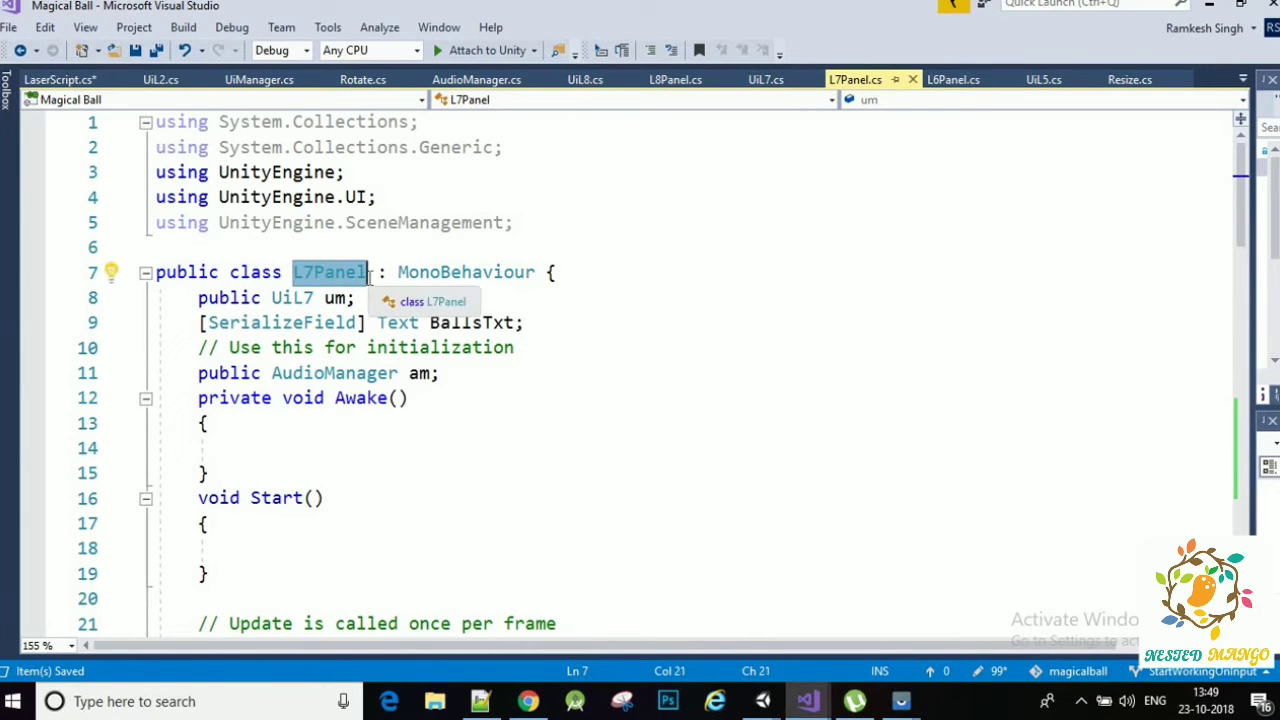
pyautogui.click(582, 266)
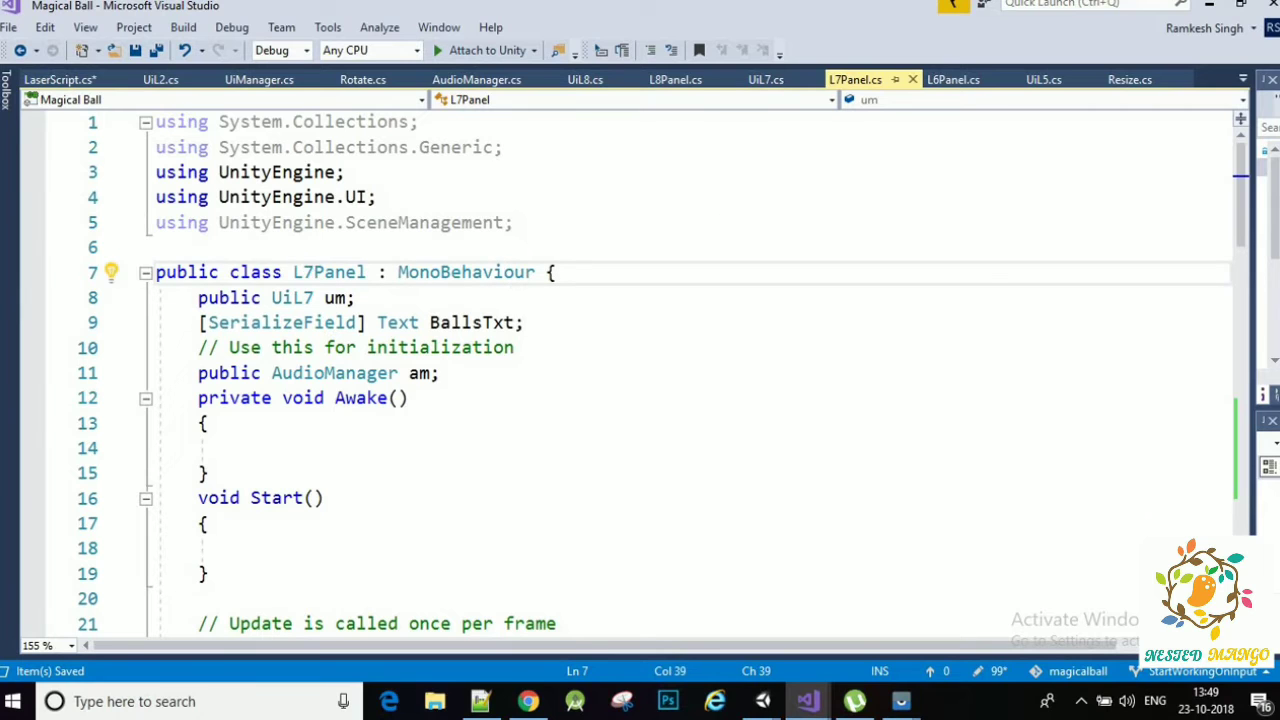
# - Trace LaserScript's GetComponent<L7Panel> target, its null check and the TakeDamageLaser call
pyautogui.click(60, 80)
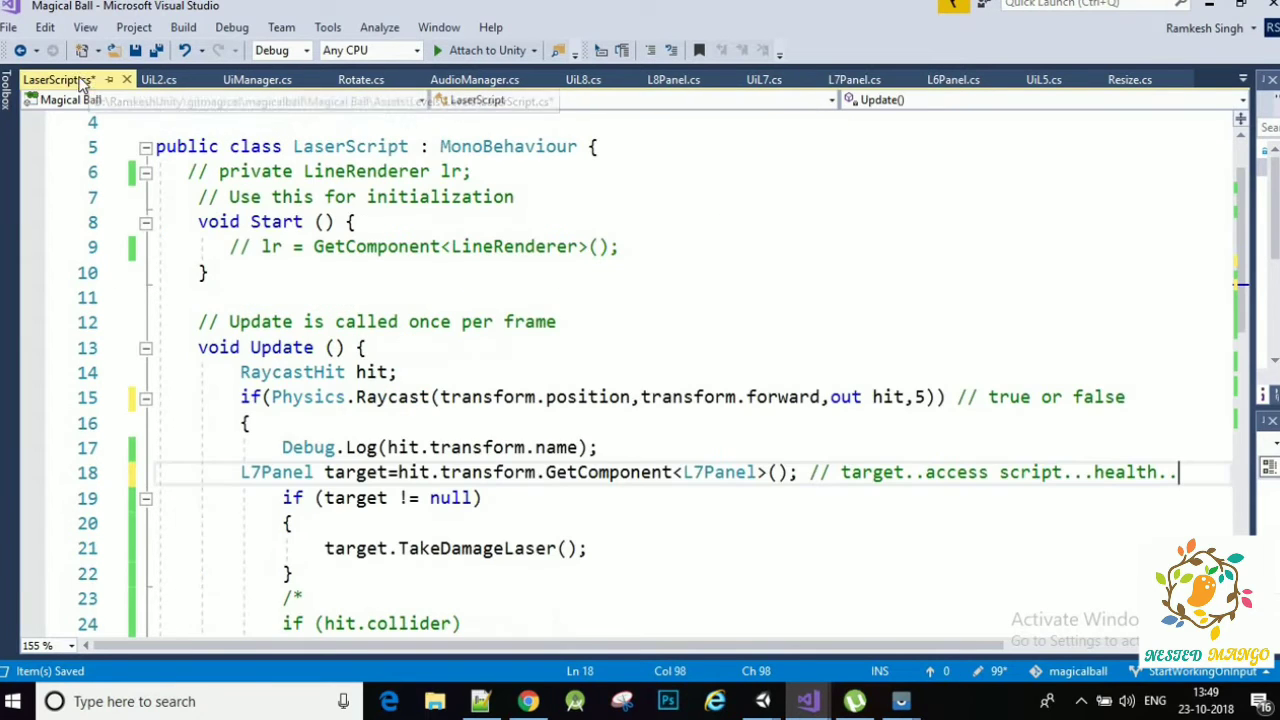
pyautogui.scroll(-1, 550, 366)
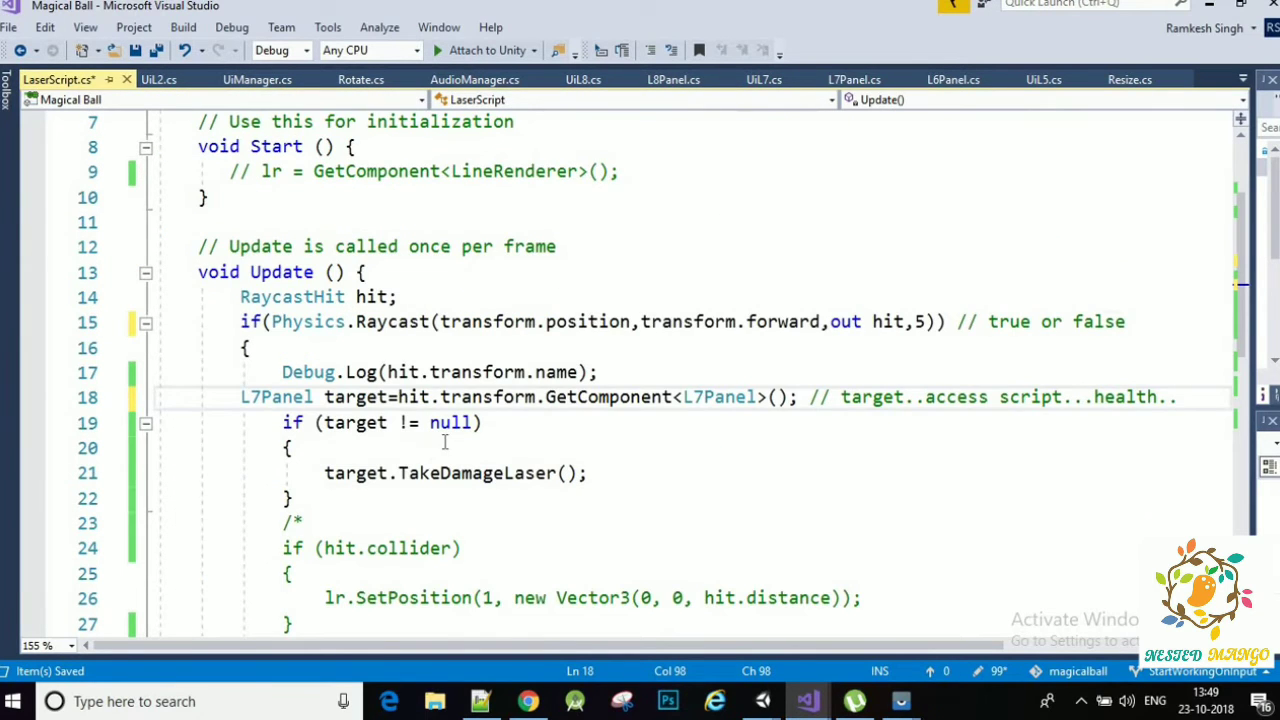
pyautogui.scroll(-1, 445, 442)
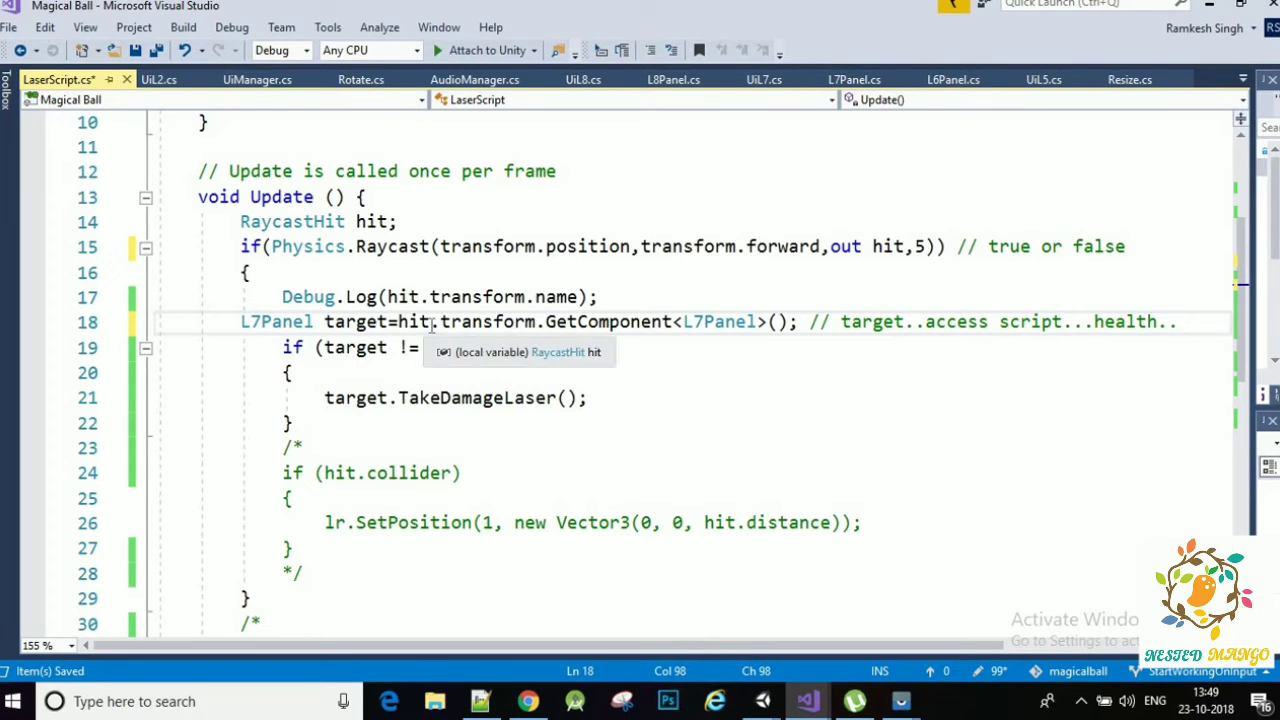
pyautogui.moveTo(432, 322)
pyautogui.mouseDown()
pyautogui.moveTo(398, 322)
pyautogui.moveTo(672, 338)
pyautogui.mouseUp()
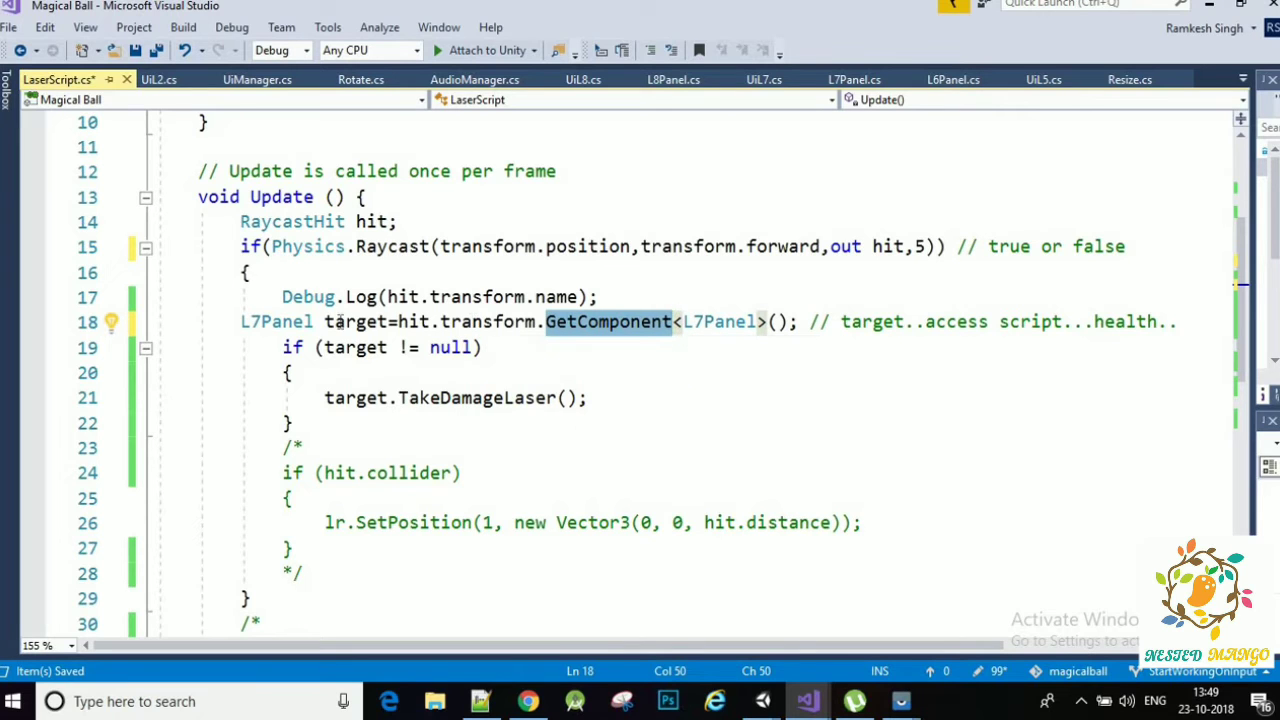
pyautogui.moveTo(316, 321); pyautogui.dragTo(241, 321)
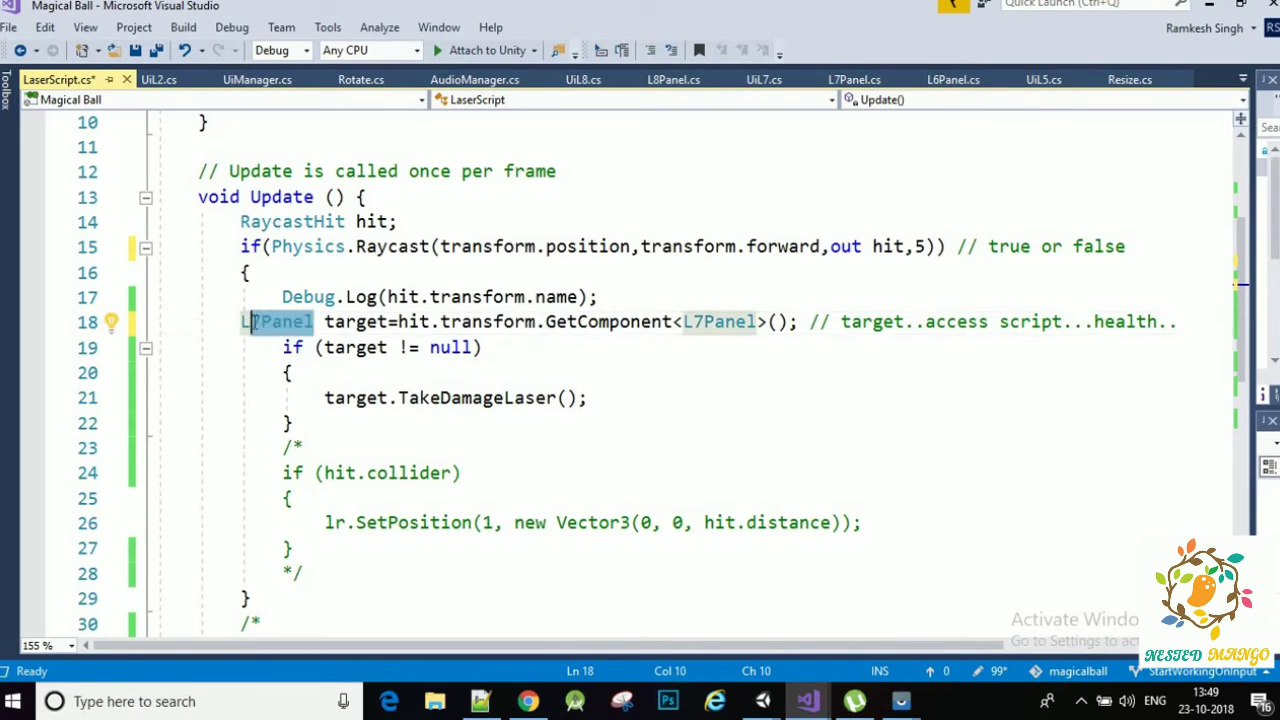
pyautogui.click(325, 321)
pyautogui.moveTo(368, 321); pyautogui.dragTo(388, 321)
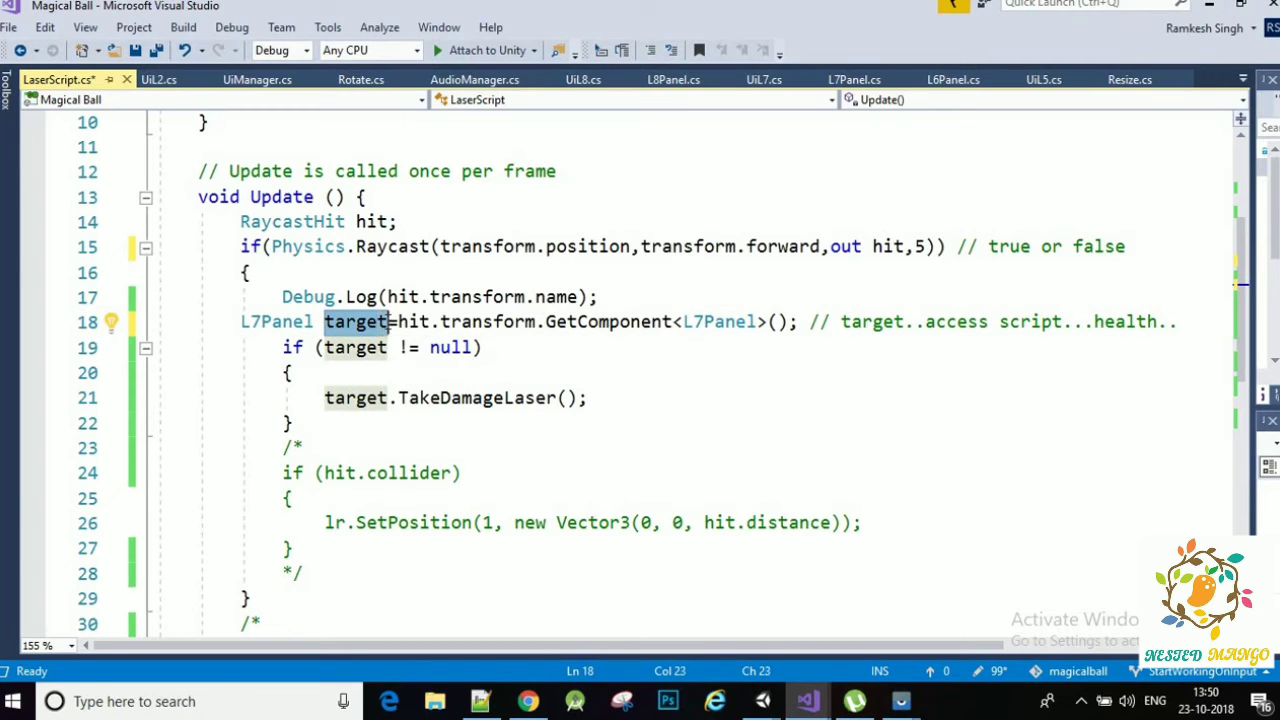
pyautogui.click(563, 350)
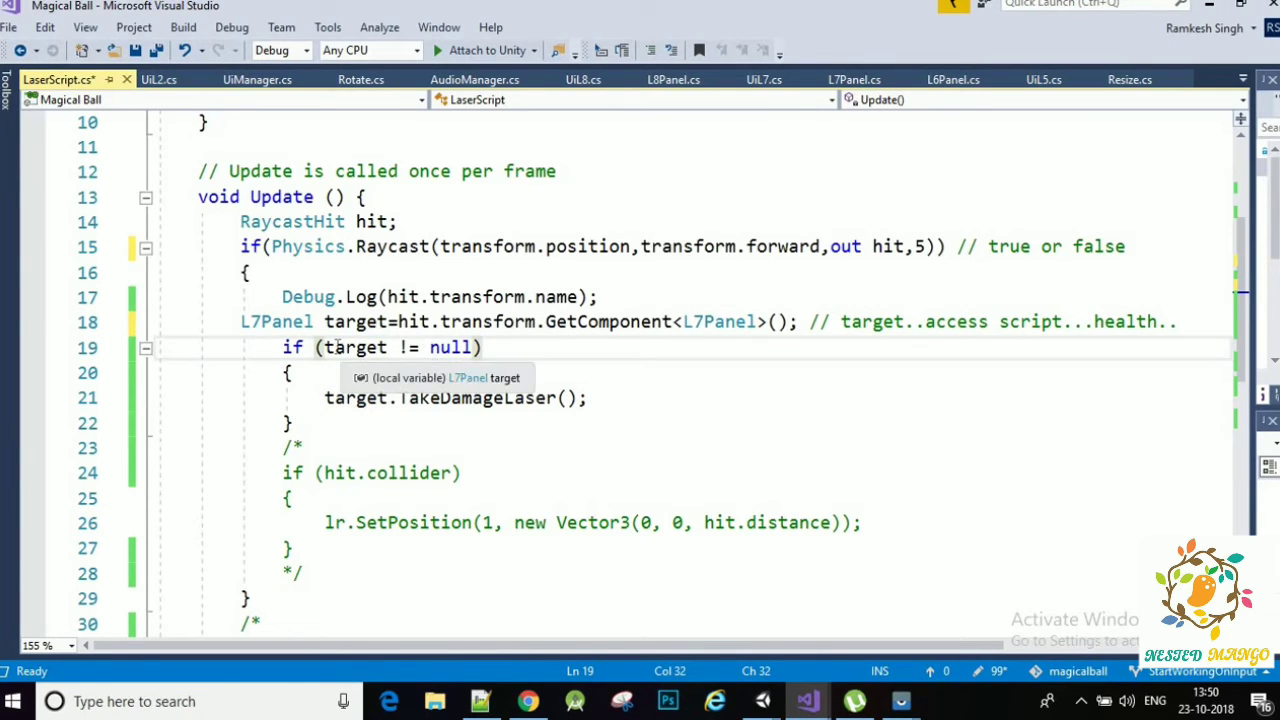
pyautogui.moveTo(324, 347); pyautogui.dragTo(472, 354)
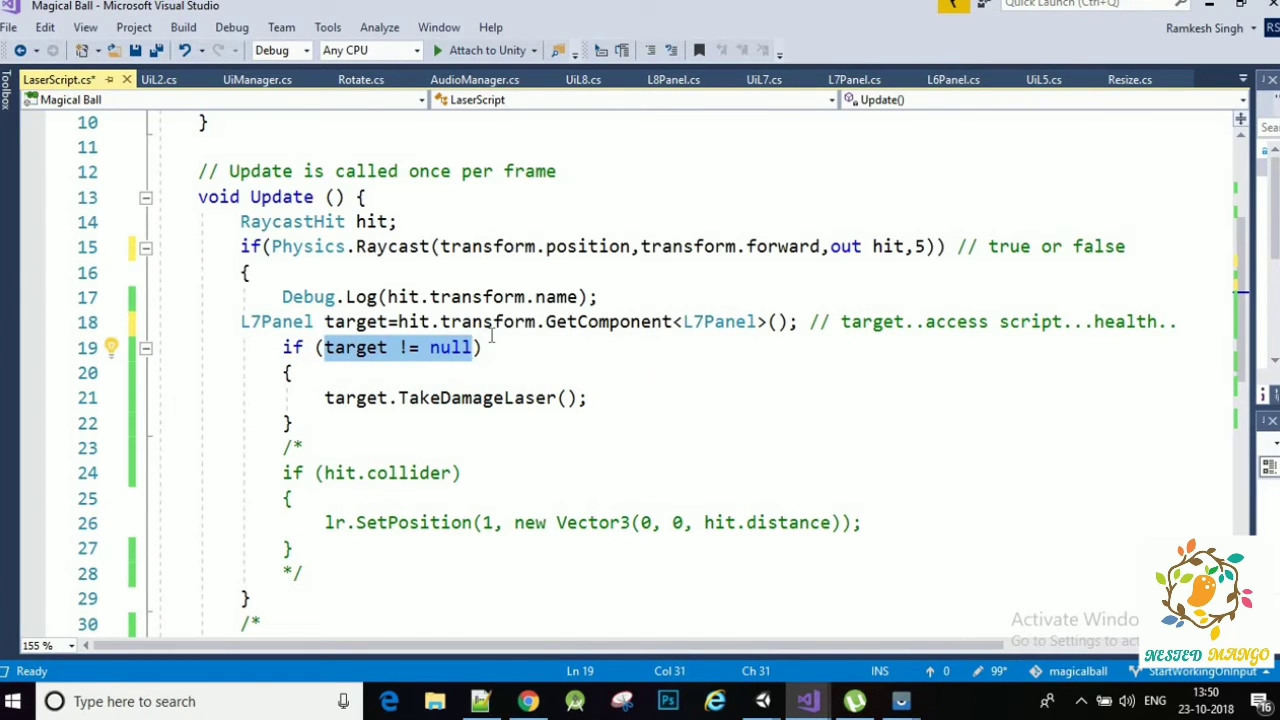
pyautogui.scroll(-1, 472, 354)
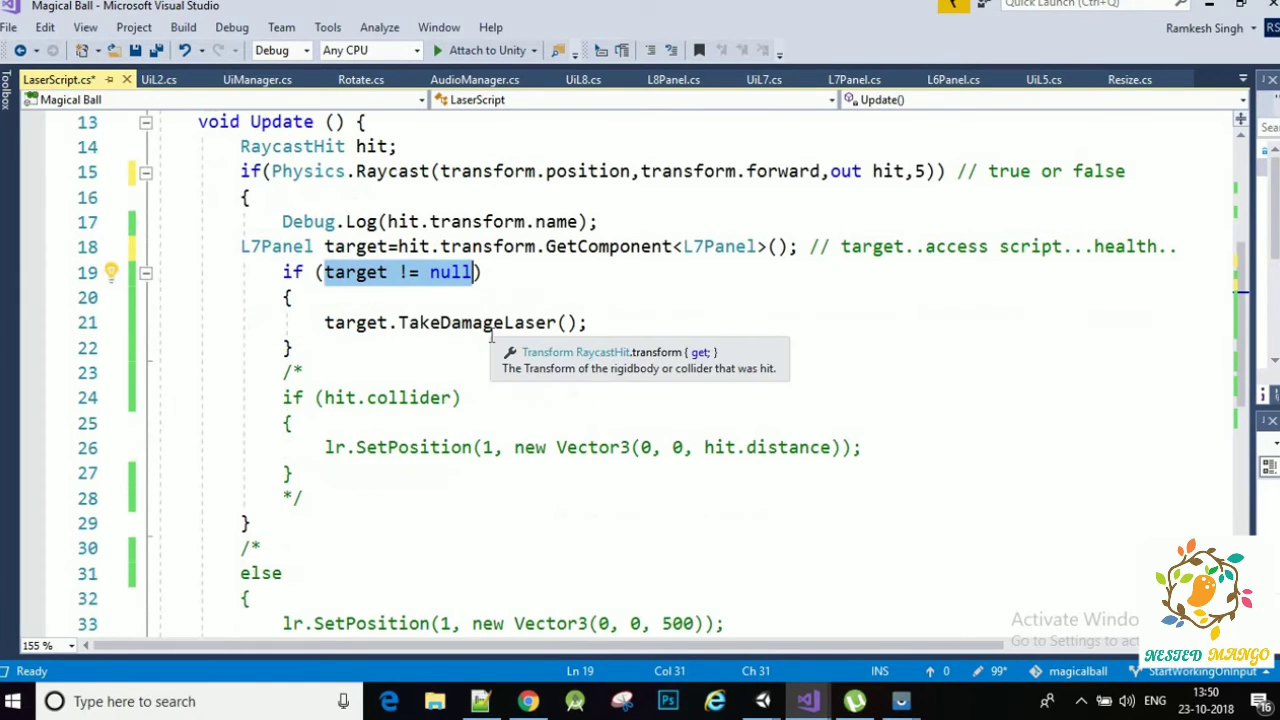
pyautogui.click(309, 321)
pyautogui.moveTo(307, 321); pyautogui.dragTo(591, 327)
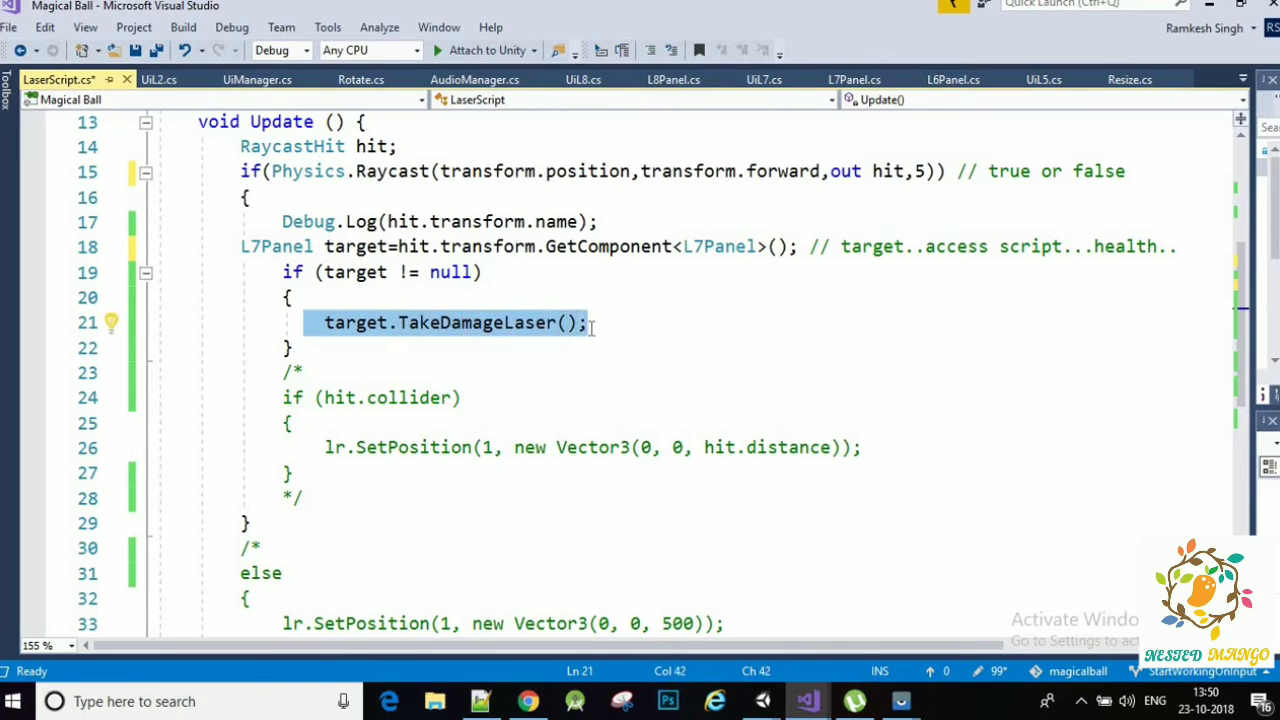
# - Compare with the TakeDamageLaser method declaration in L7Panel, then go back to LaserScript
pyautogui.click(848, 80)
pyautogui.scroll(-8, 416, 376)
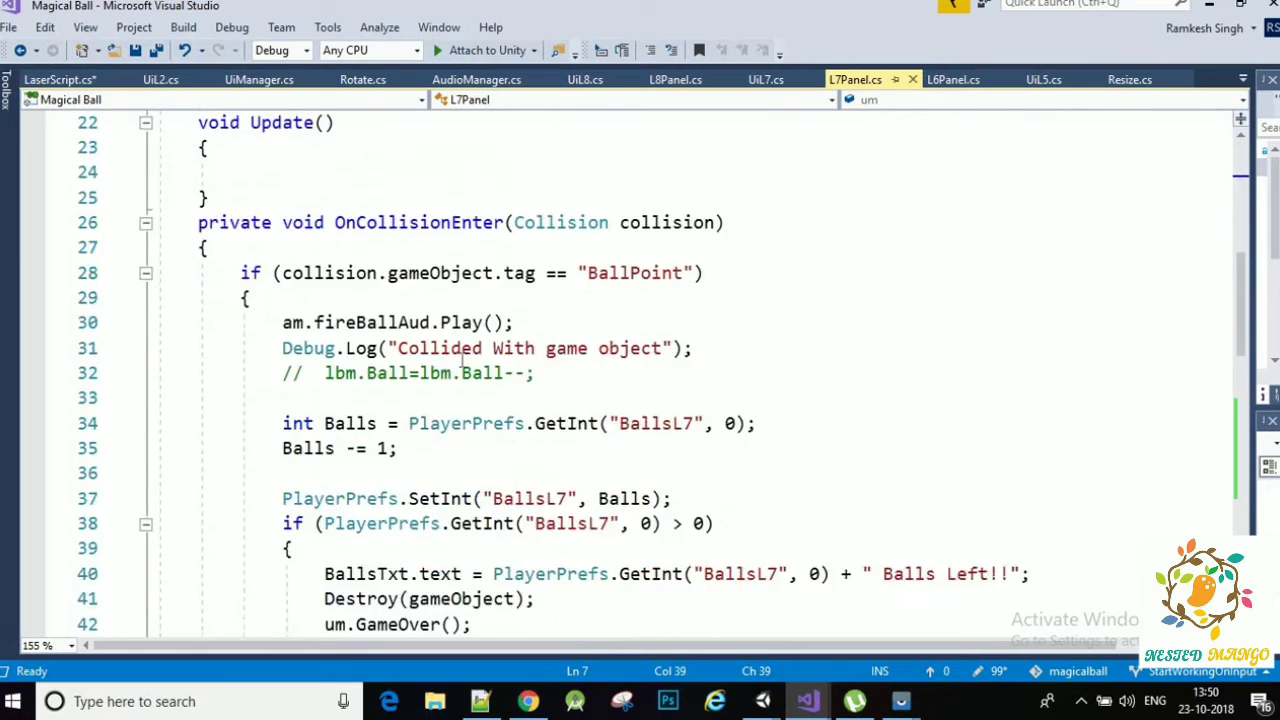
pyautogui.scroll(-6, 366, 372)
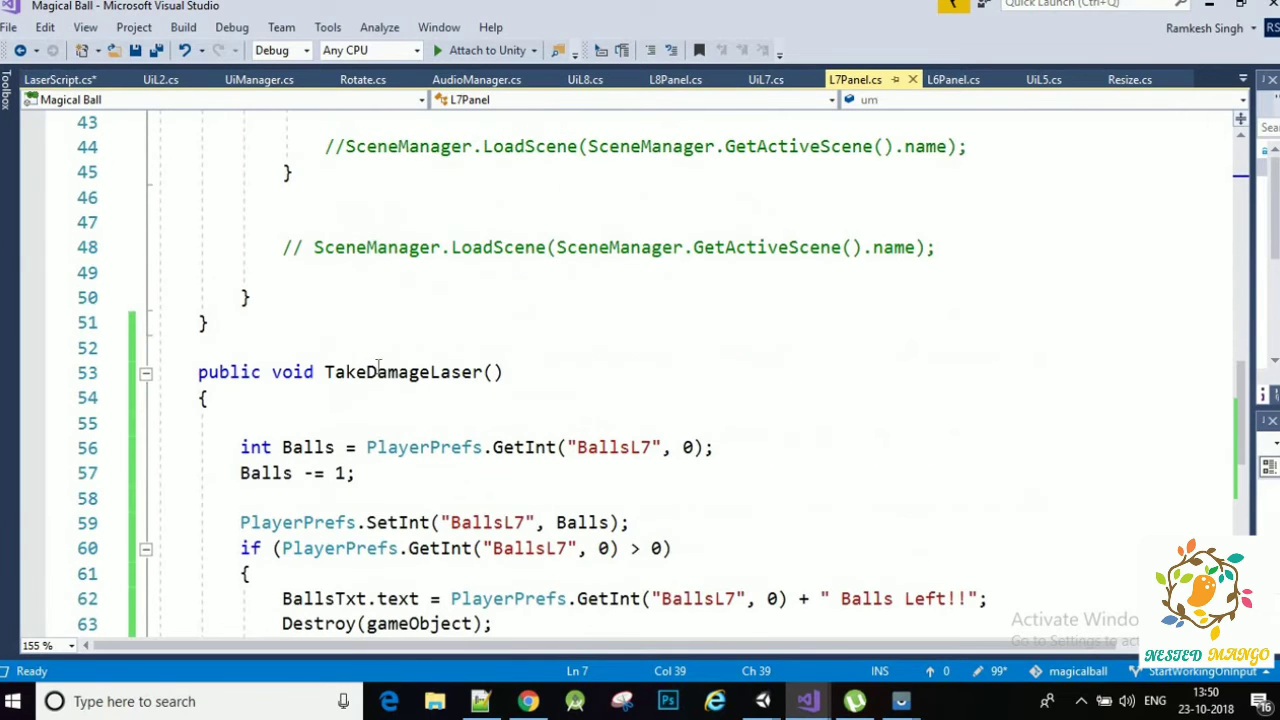
pyautogui.moveTo(324, 372); pyautogui.dragTo(505, 372)
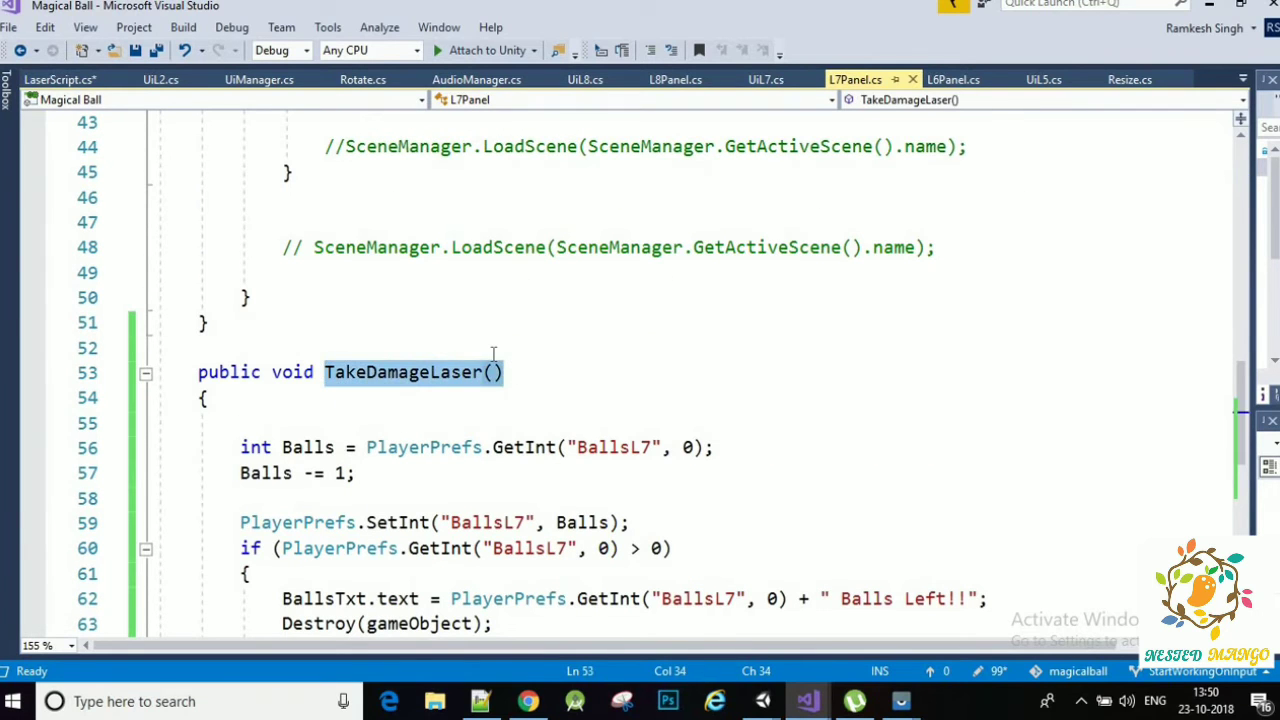
pyautogui.click(78, 80)
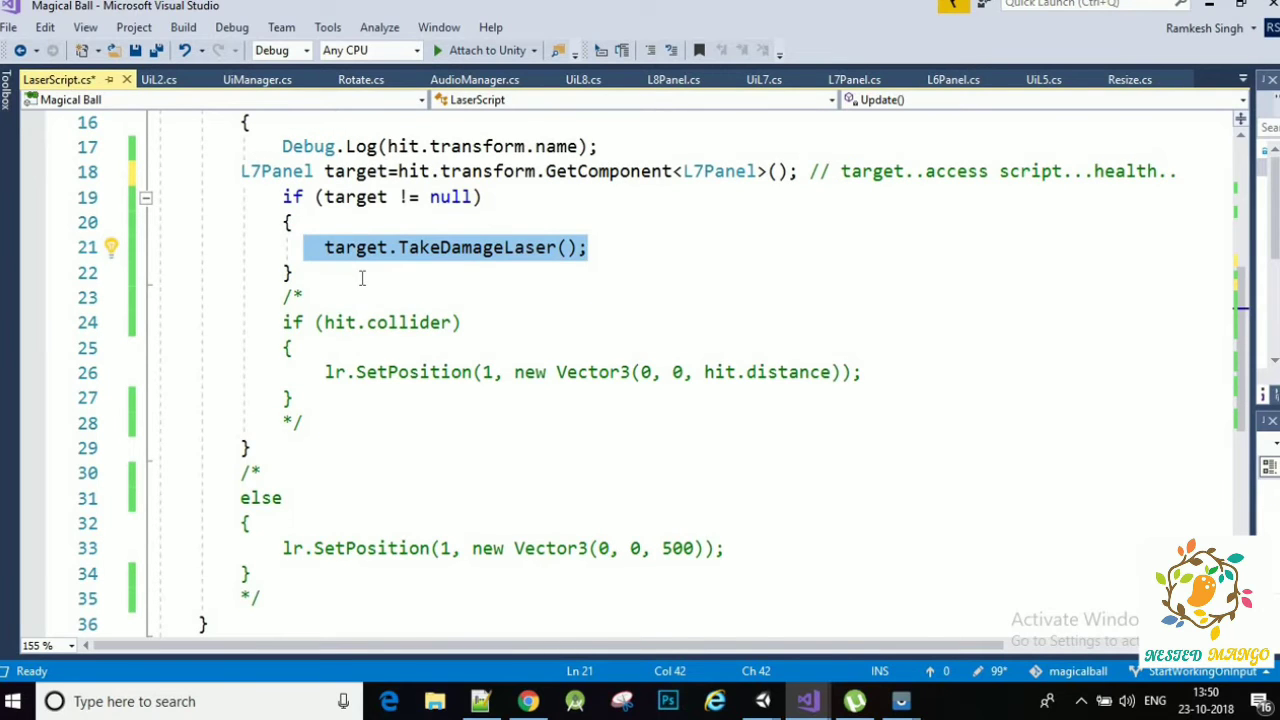
pyautogui.scroll(1, 345, 270)
pyautogui.click(266, 516)
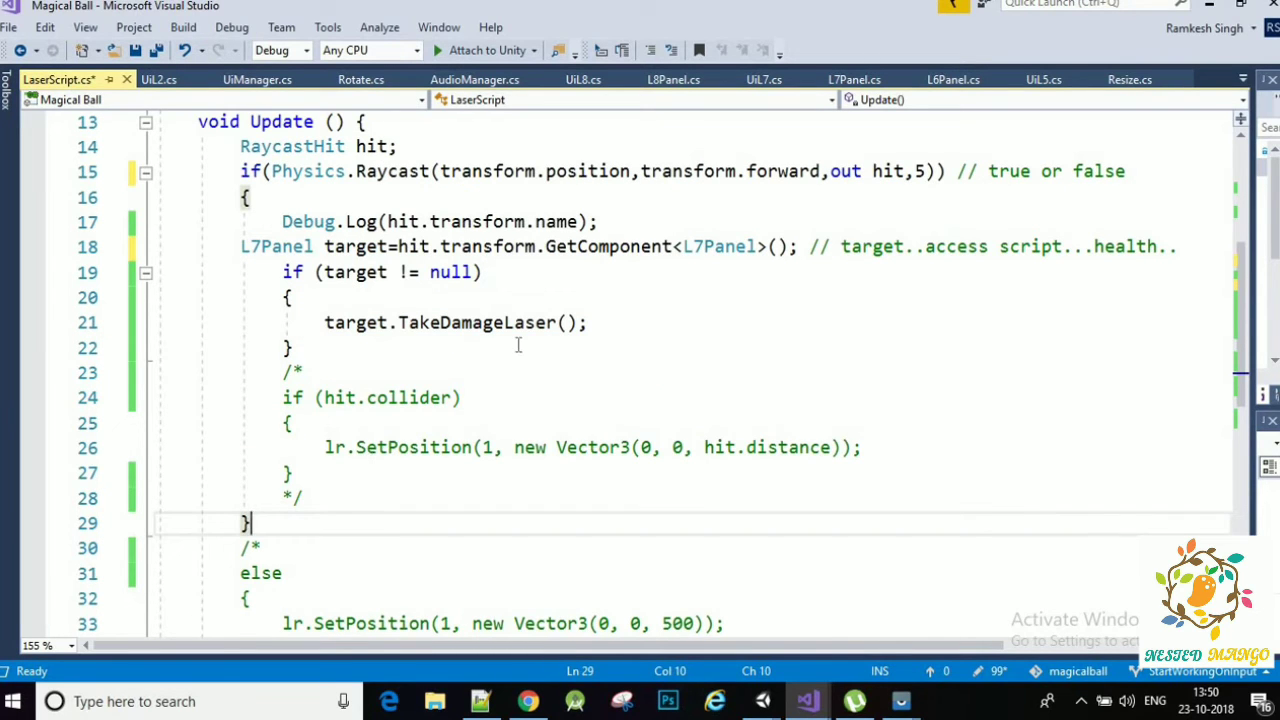
# - Save LaserScript.cs with Ctrl+S and return to the Unity editor
pyautogui.scroll(-3, 518, 345)
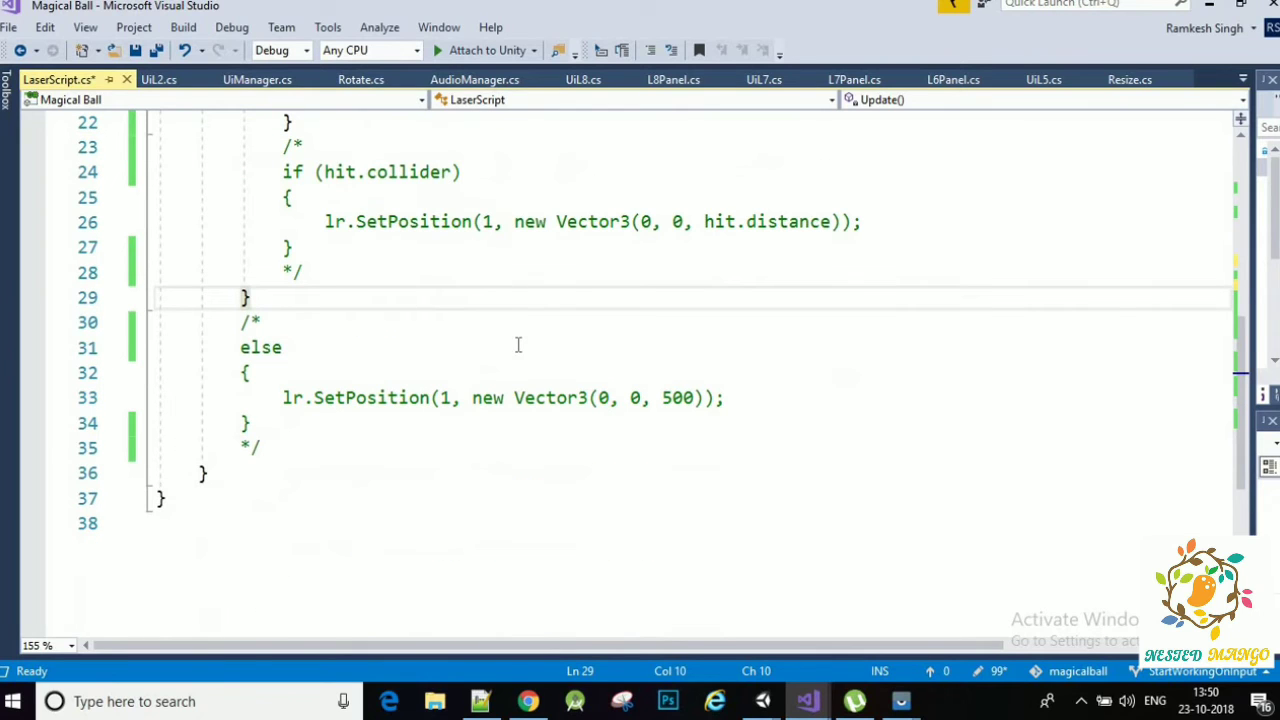
pyautogui.hotkey('ctrl', 's')
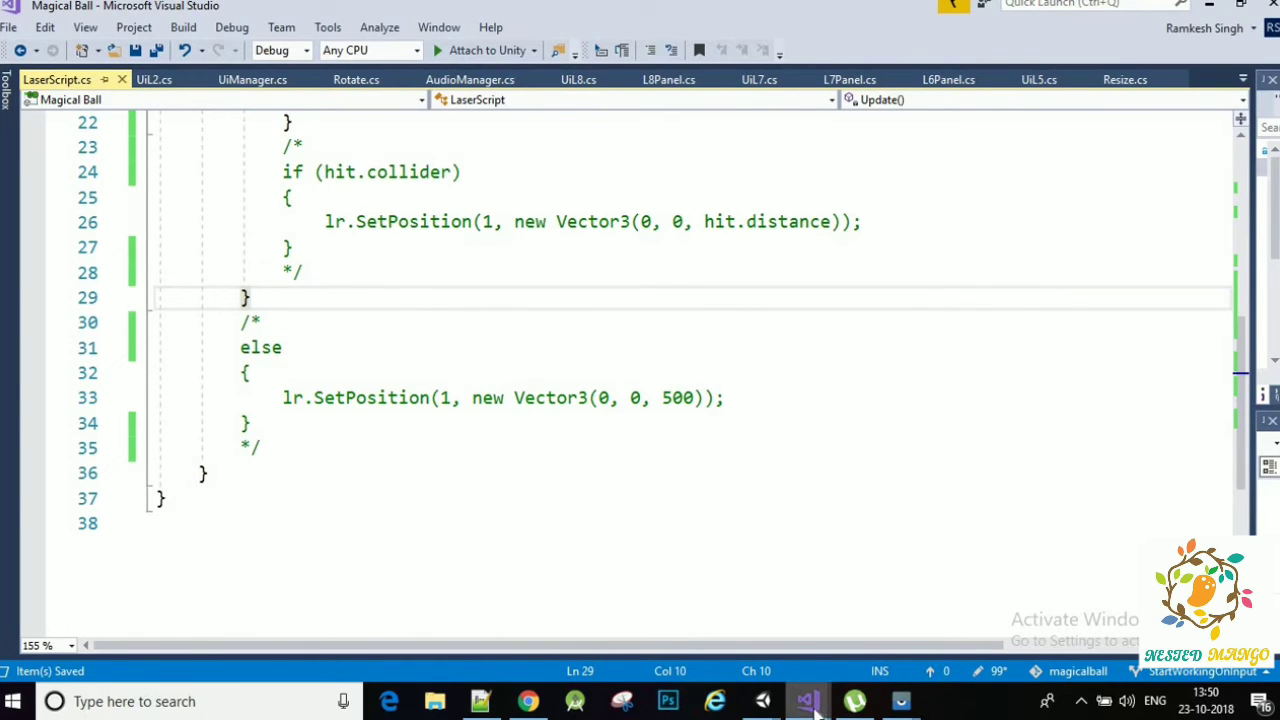
pyautogui.moveTo(812, 706)
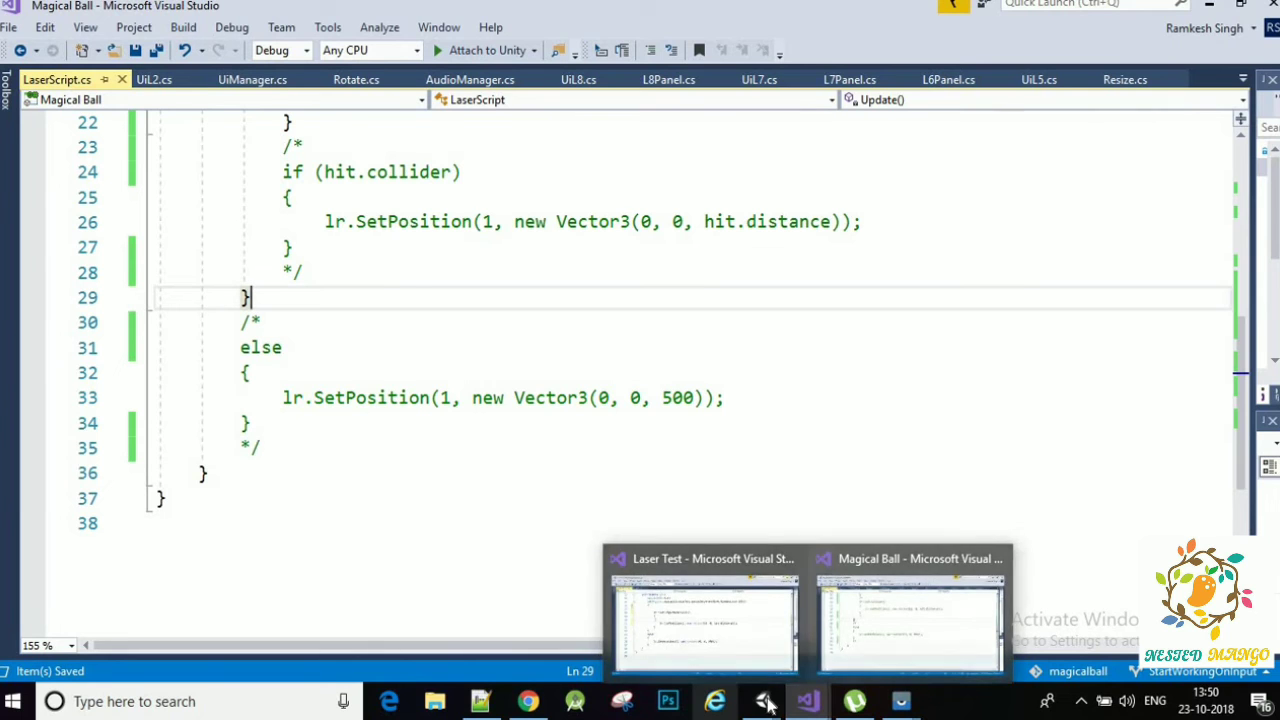
pyautogui.moveTo(763, 701)
pyautogui.click(590, 625)
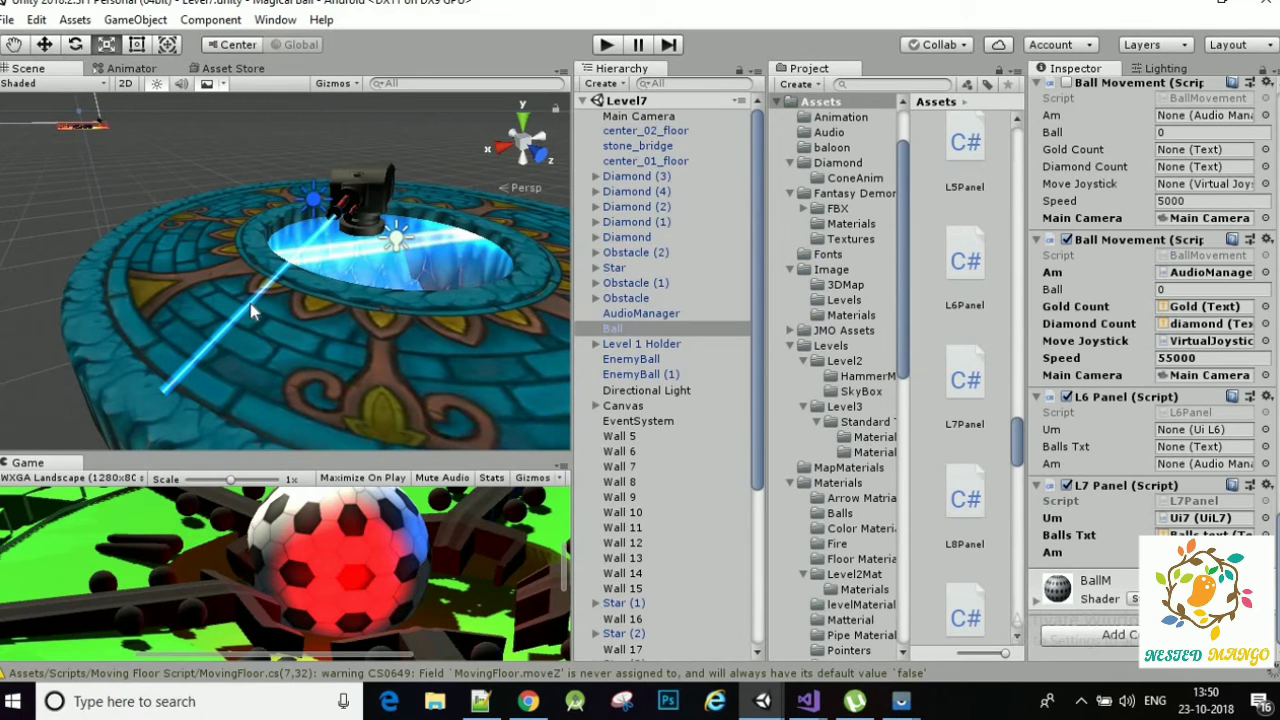
# - Scroll the Hierarchy to GameObject (1) > Cylinder showing Turret, Laser and Point Light
pyautogui.press('alt')
pyautogui.keyDown('alt'); pyautogui.scroll(5, 340, 207); pyautogui.keyUp('alt')
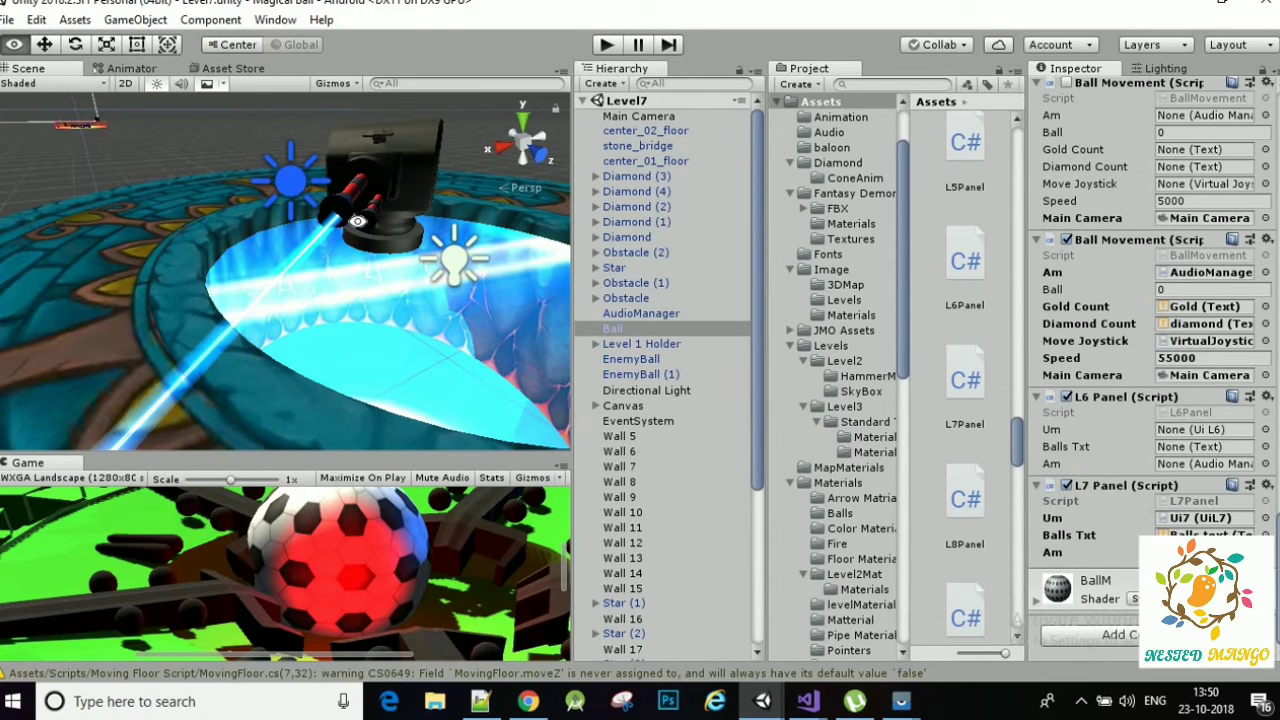
pyautogui.keyDown('alt'); pyautogui.scroll(3, 357, 221); pyautogui.keyUp('alt')
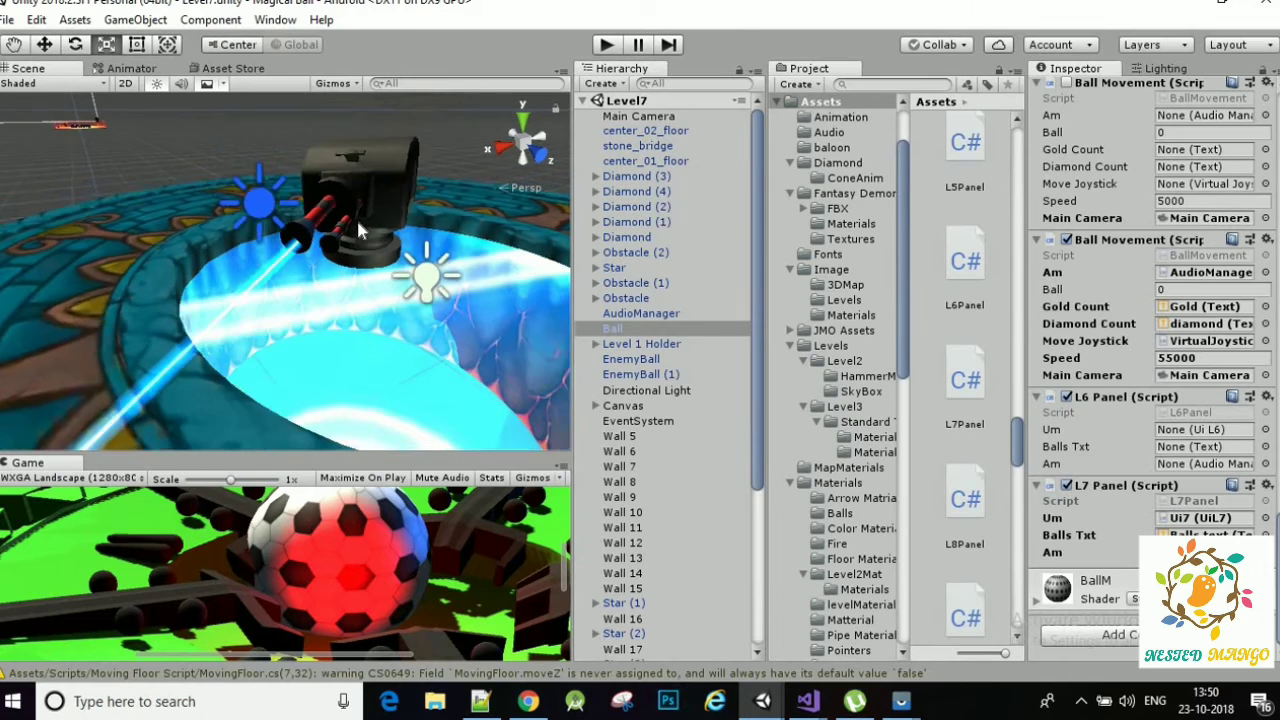
pyautogui.scroll(-2, 360, 230)
pyautogui.scroll(-3, 368, 263)
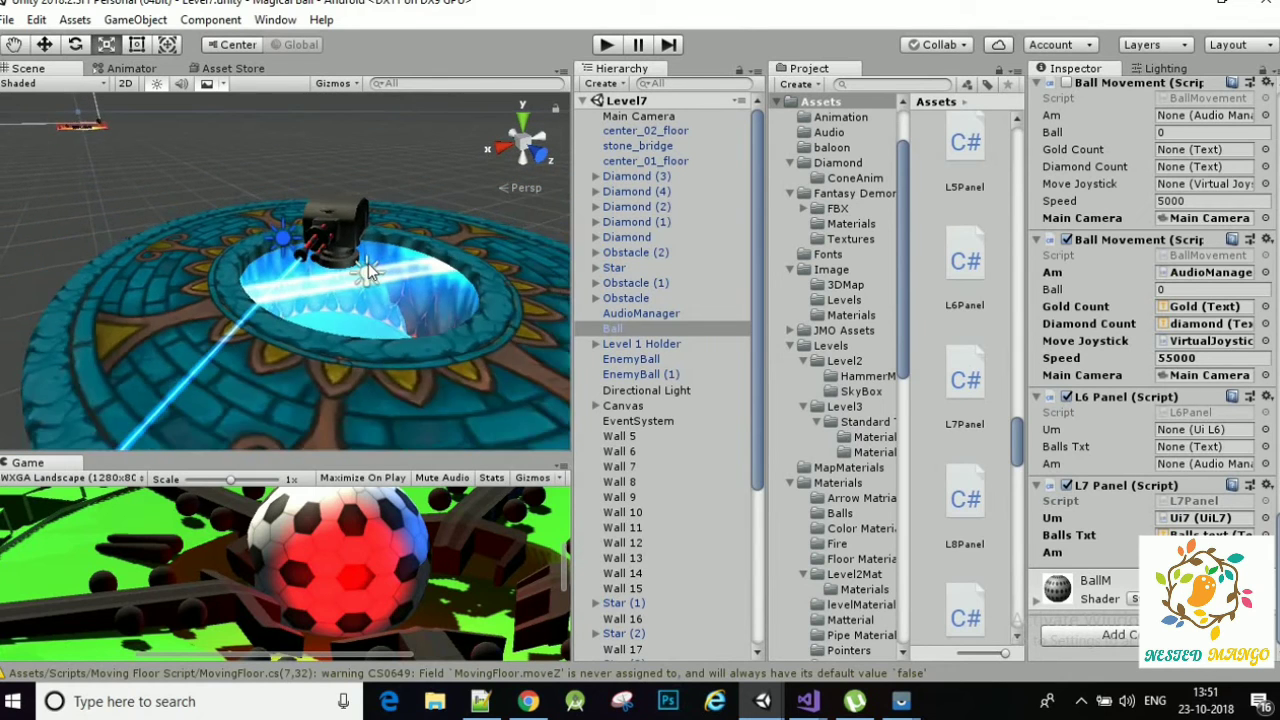
pyautogui.scroll(-3, 368, 268)
pyautogui.scroll(-2, 368, 268)
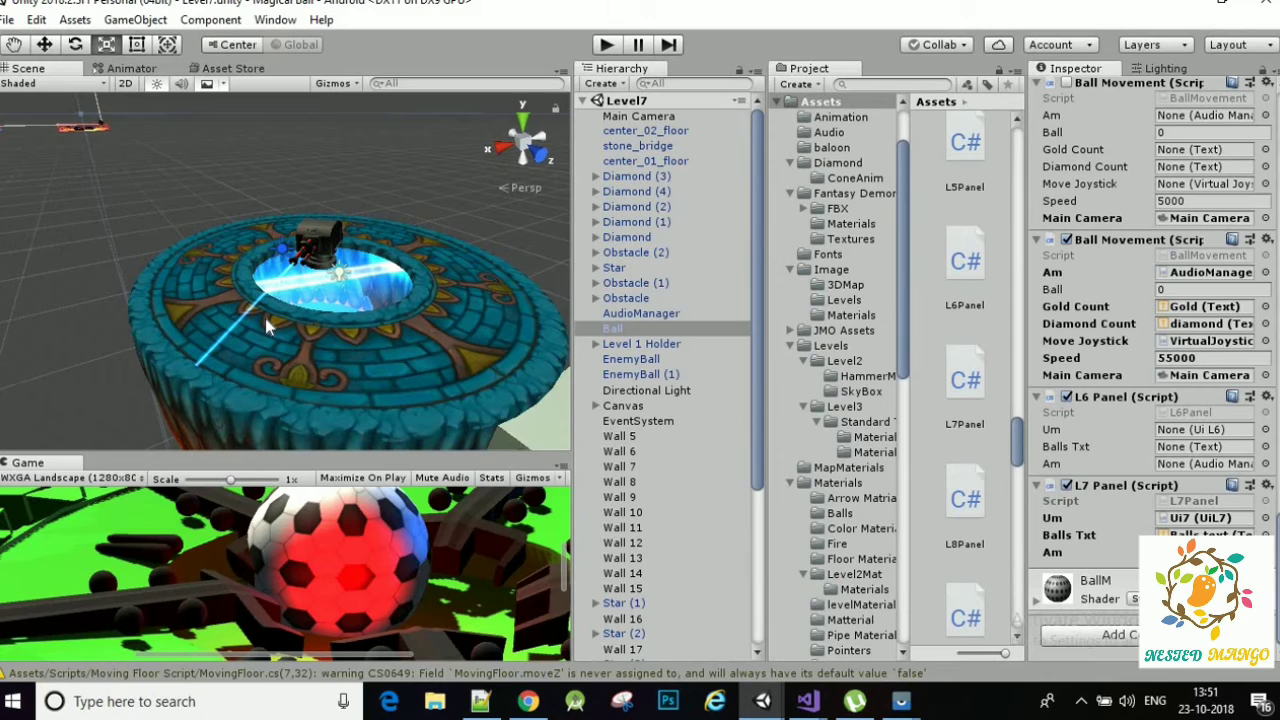
pyautogui.scroll(-3, 660, 345)
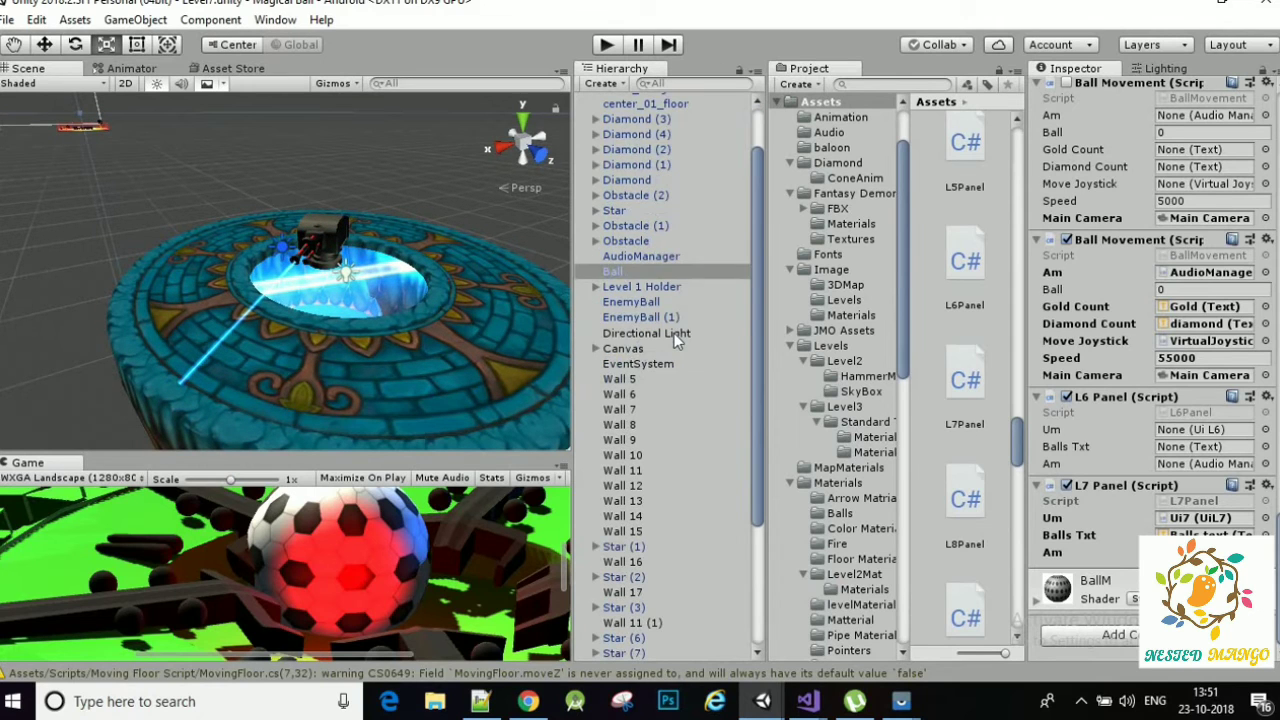
pyautogui.scroll(-3, 674, 341)
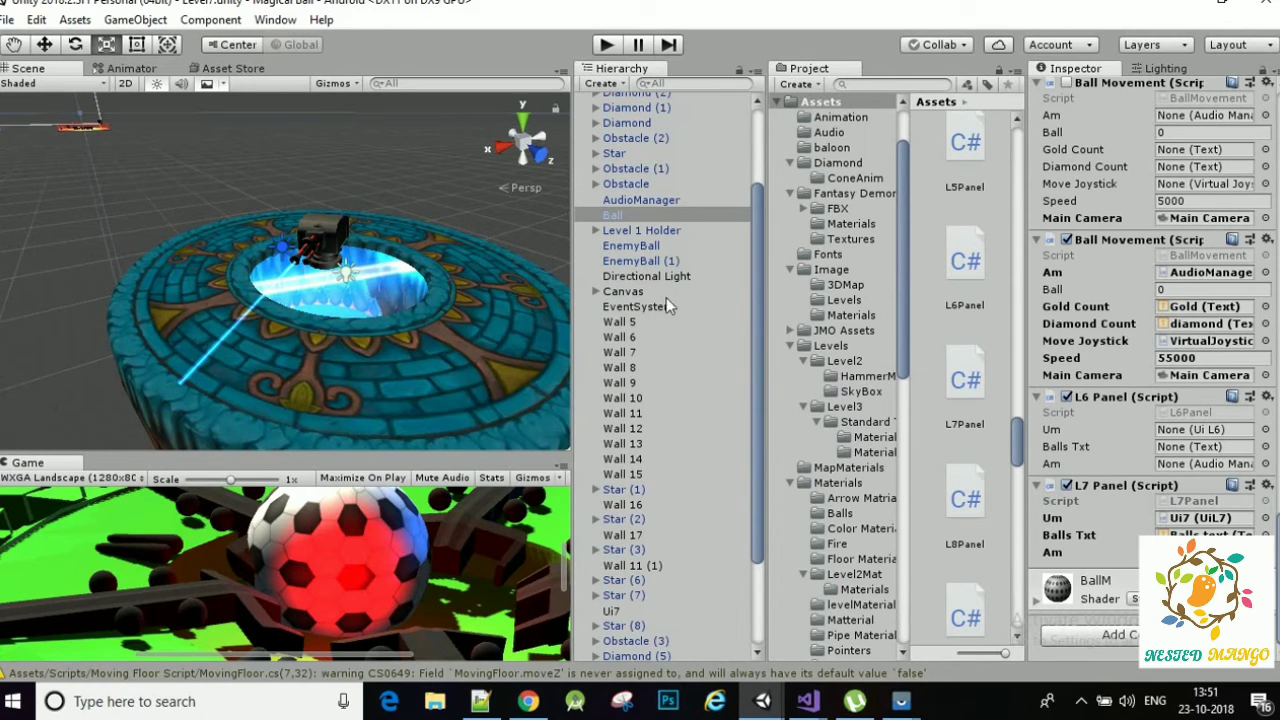
pyautogui.scroll(-5, 701, 506)
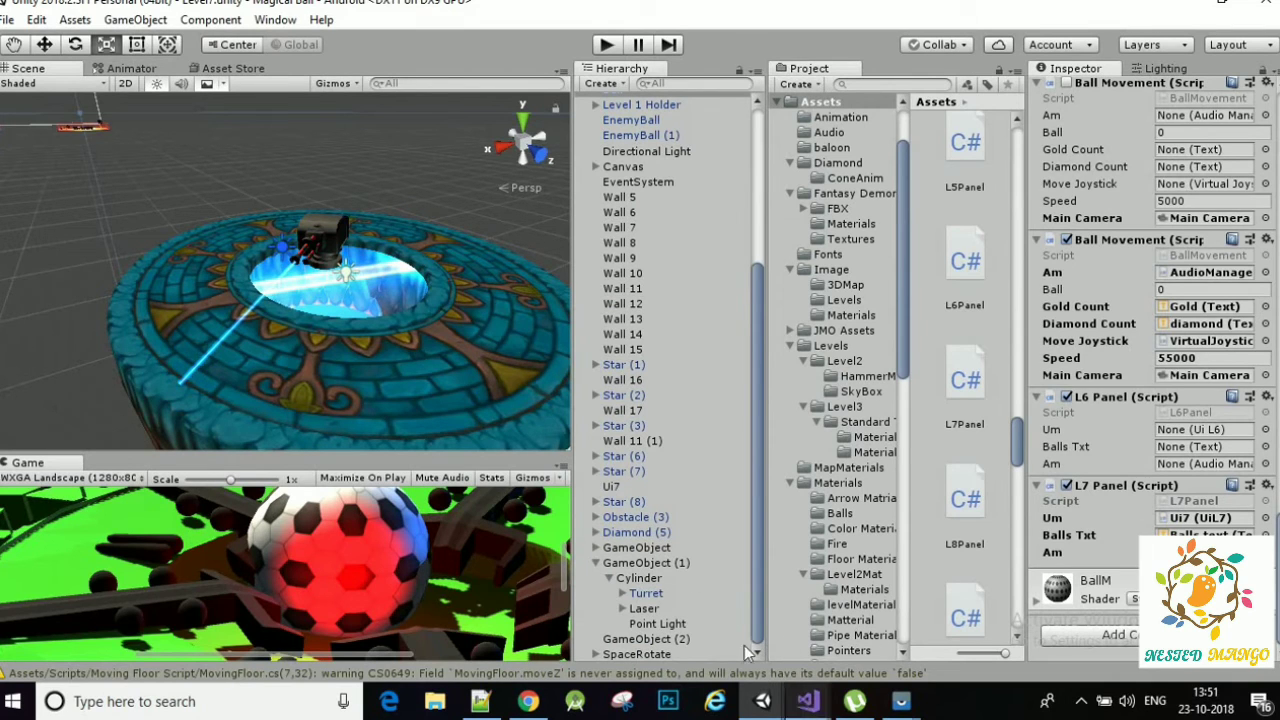
# - Select the Laser object and view its Line Renderer settings in the Inspector
pyautogui.click(643, 609)
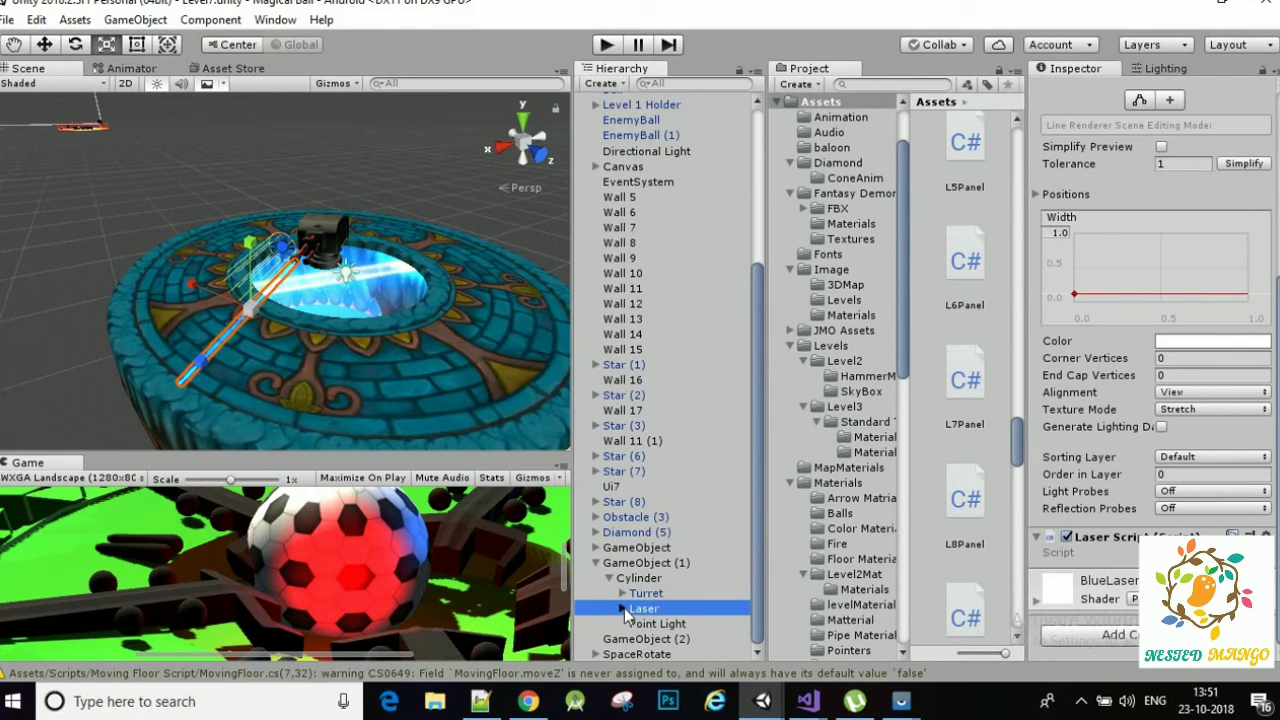
pyautogui.click(624, 608)
pyautogui.click(623, 608)
pyautogui.click(635, 607)
pyautogui.scroll(3, 1089, 397)
pyautogui.scroll(-3, 1089, 397)
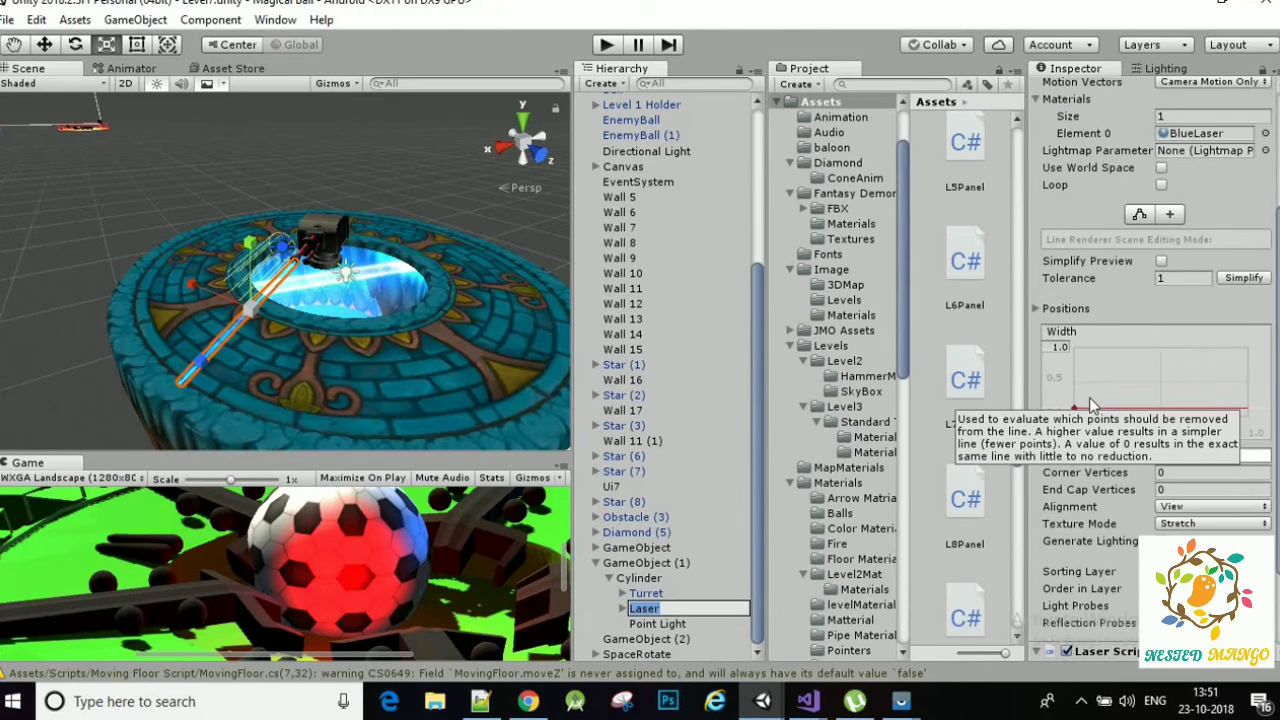
pyautogui.scroll(5, 1112, 331)
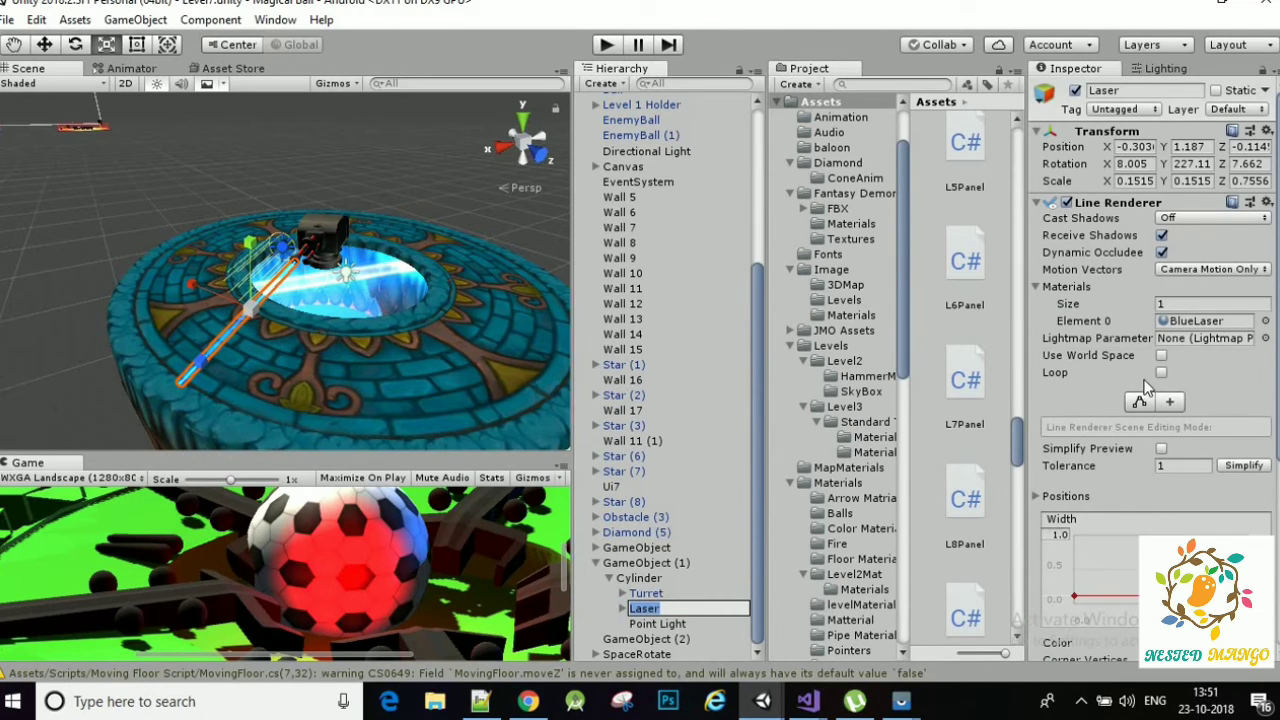
pyautogui.scroll(-3, 1139, 367)
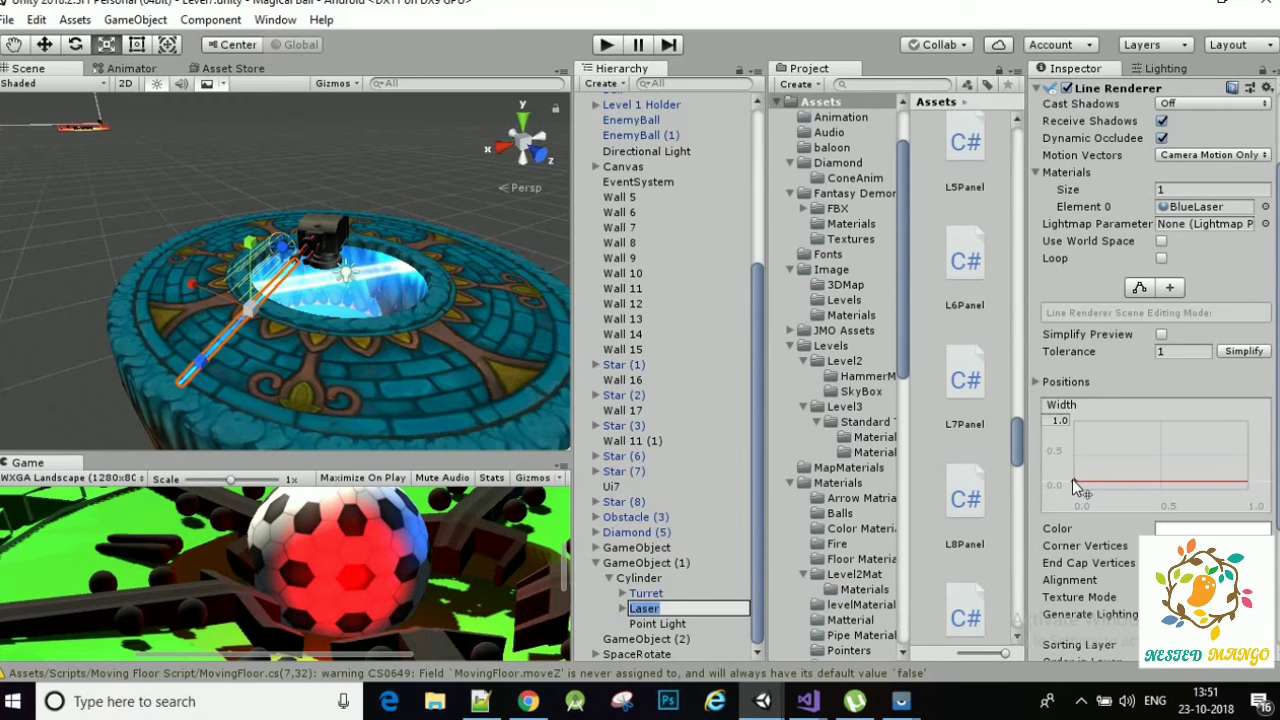
# - Drag the Line Renderer width curve up to thicken the beam, then back to thin
pyautogui.moveTo(1072, 479); pyautogui.dragTo(1057, 439)
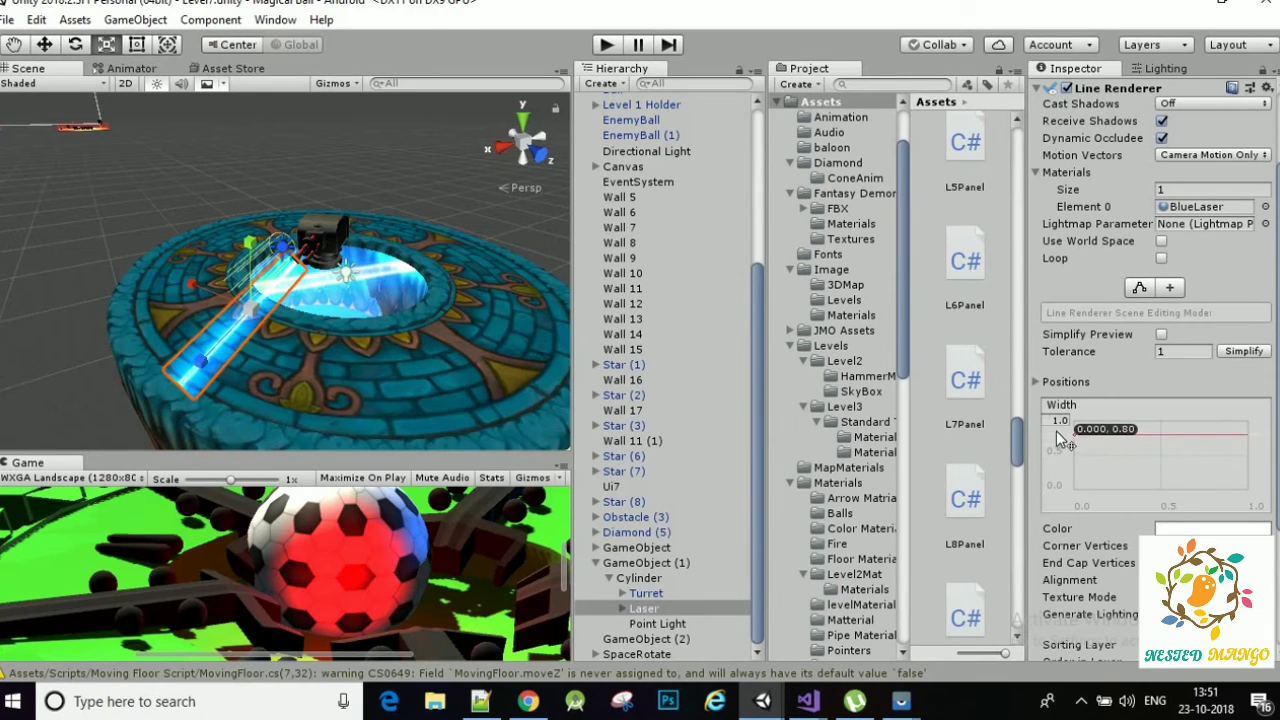
pyautogui.moveTo(1057, 439); pyautogui.dragTo(1053, 481)
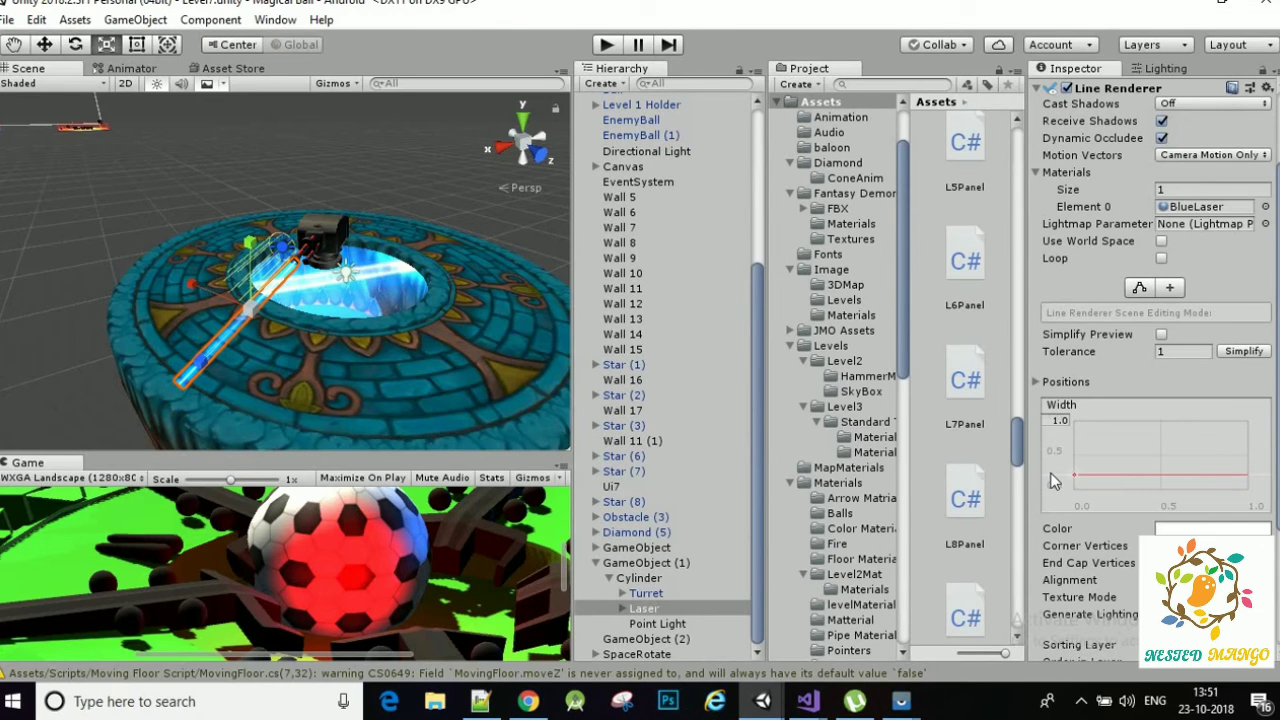
pyautogui.moveTo(1052, 478); pyautogui.dragTo(1052, 480)
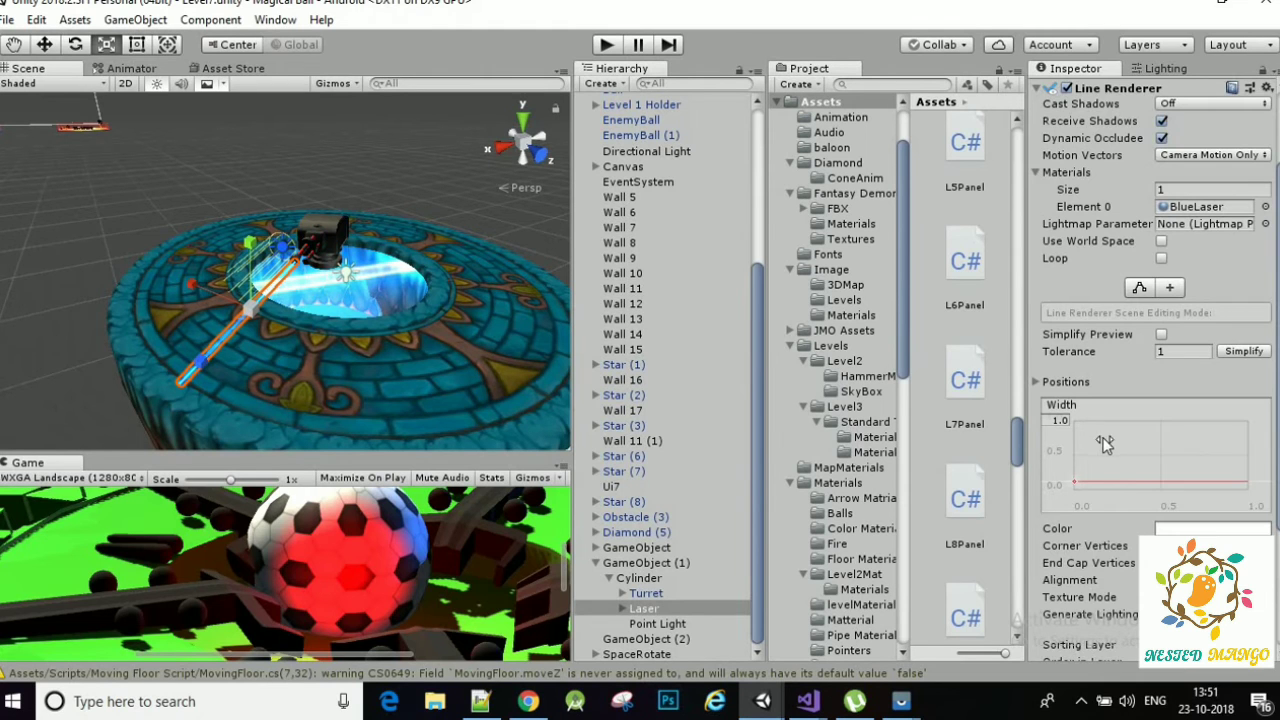
pyautogui.scroll(-3, 1104, 443)
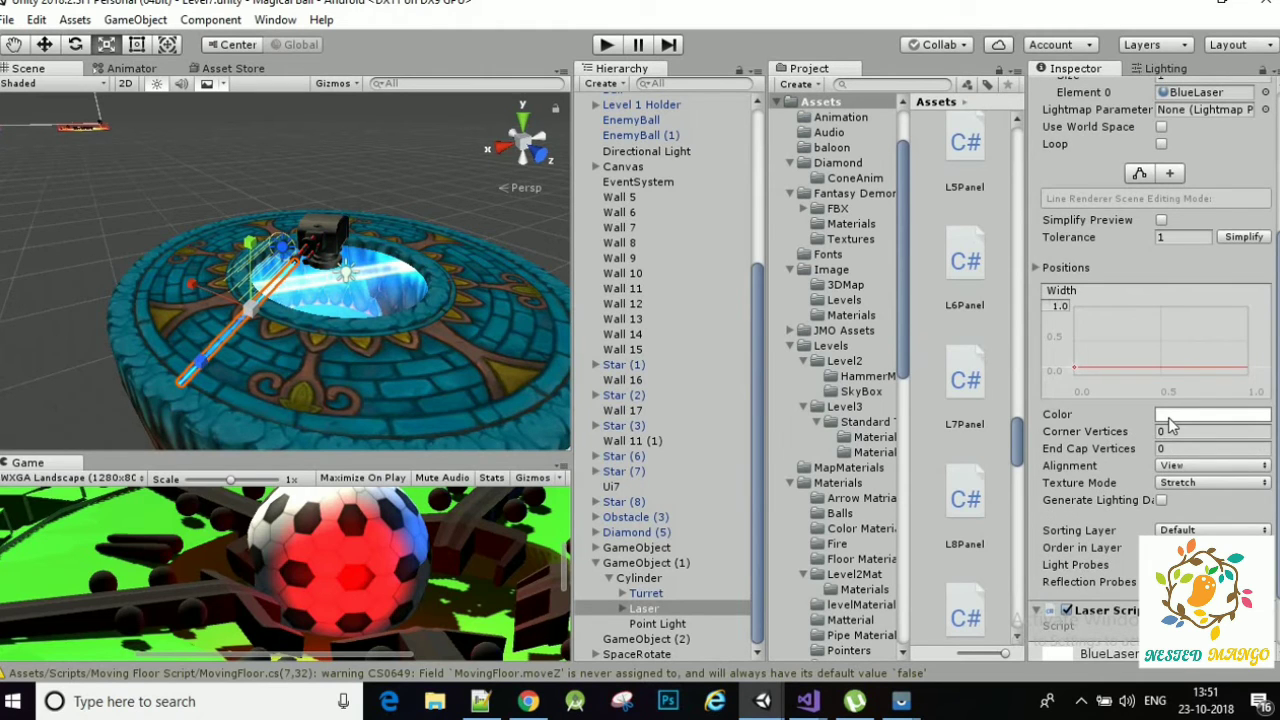
pyautogui.scroll(-2, 1168, 417)
pyautogui.scroll(6, 1168, 417)
pyautogui.scroll(-6, 1111, 506)
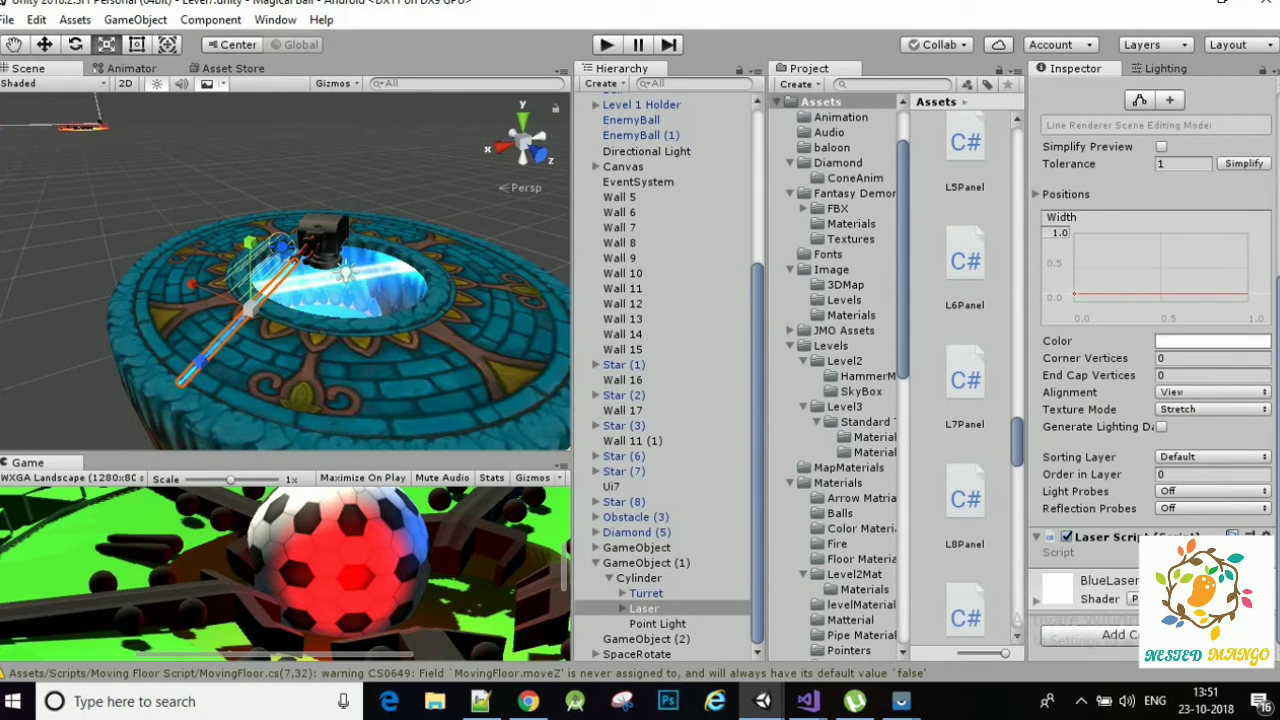
pyautogui.keyDown('alt'); pyautogui.moveTo(286, 262); pyautogui.dragTo(392, 270); pyautogui.keyUp('alt')
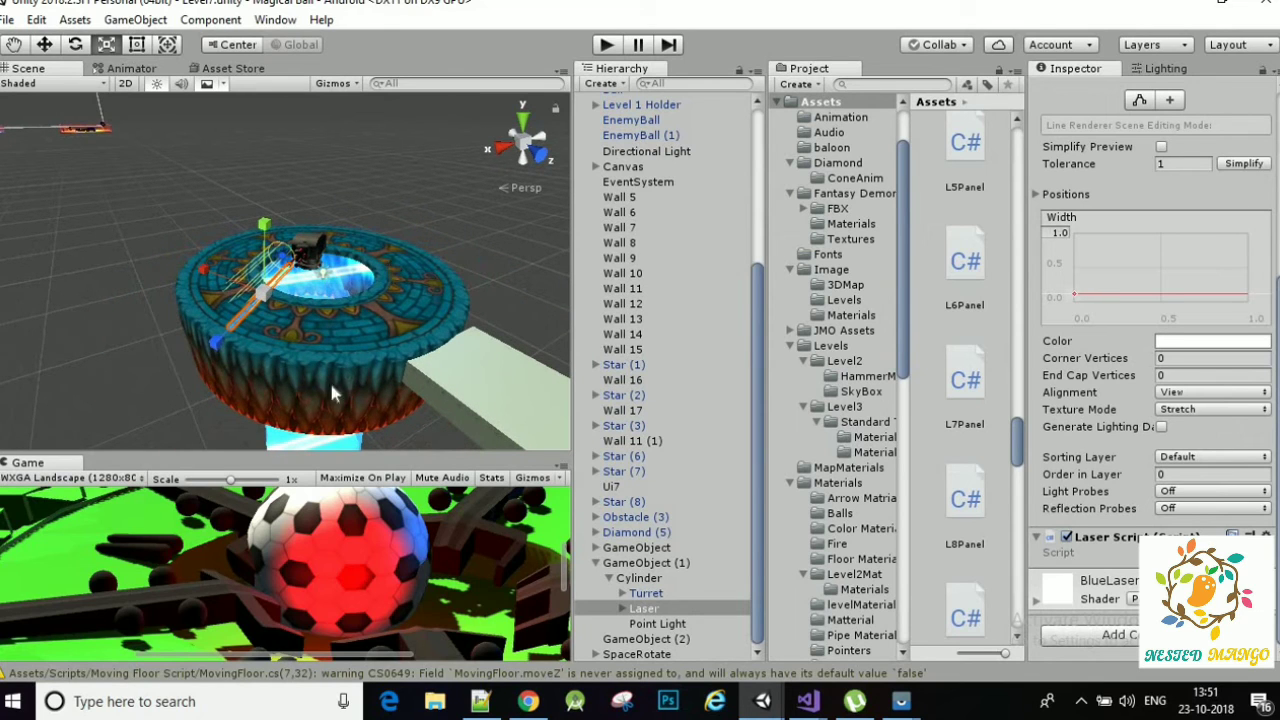
# - Switch to the Move tool and reselect the Laser object
pyautogui.click(44, 44)
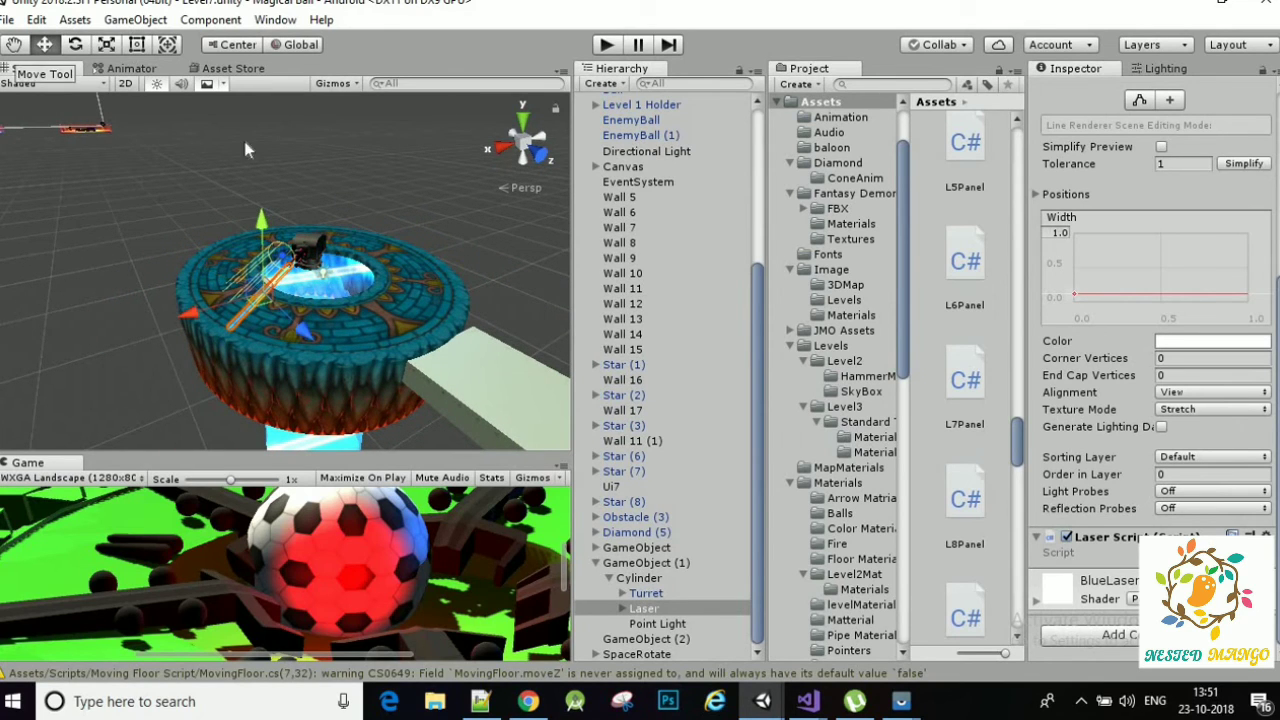
pyautogui.click(334, 153)
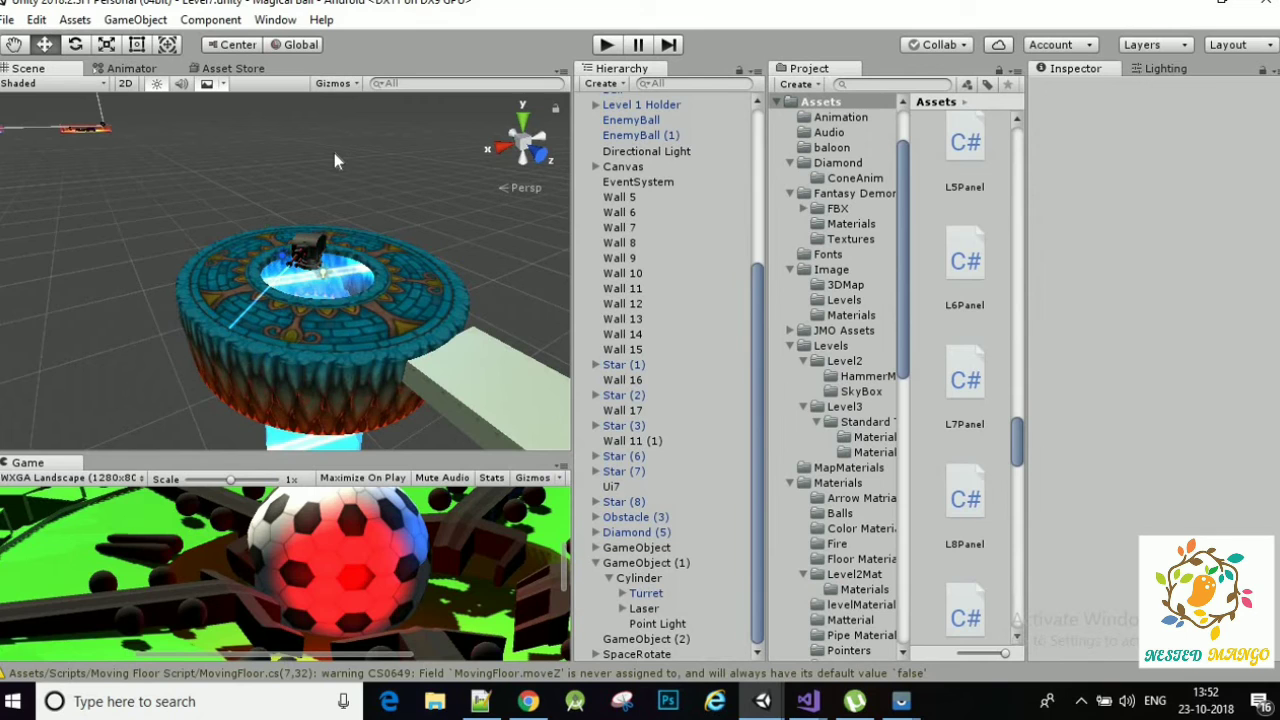
pyautogui.click(652, 623)
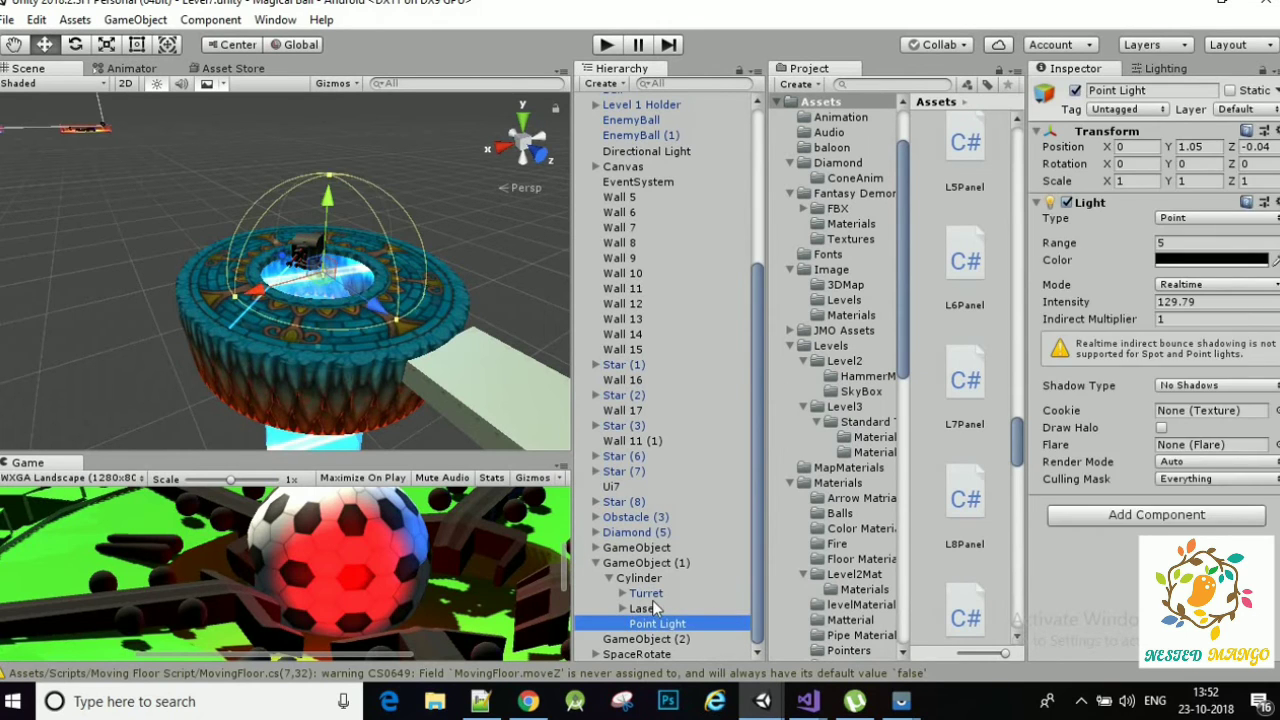
pyautogui.click(645, 608)
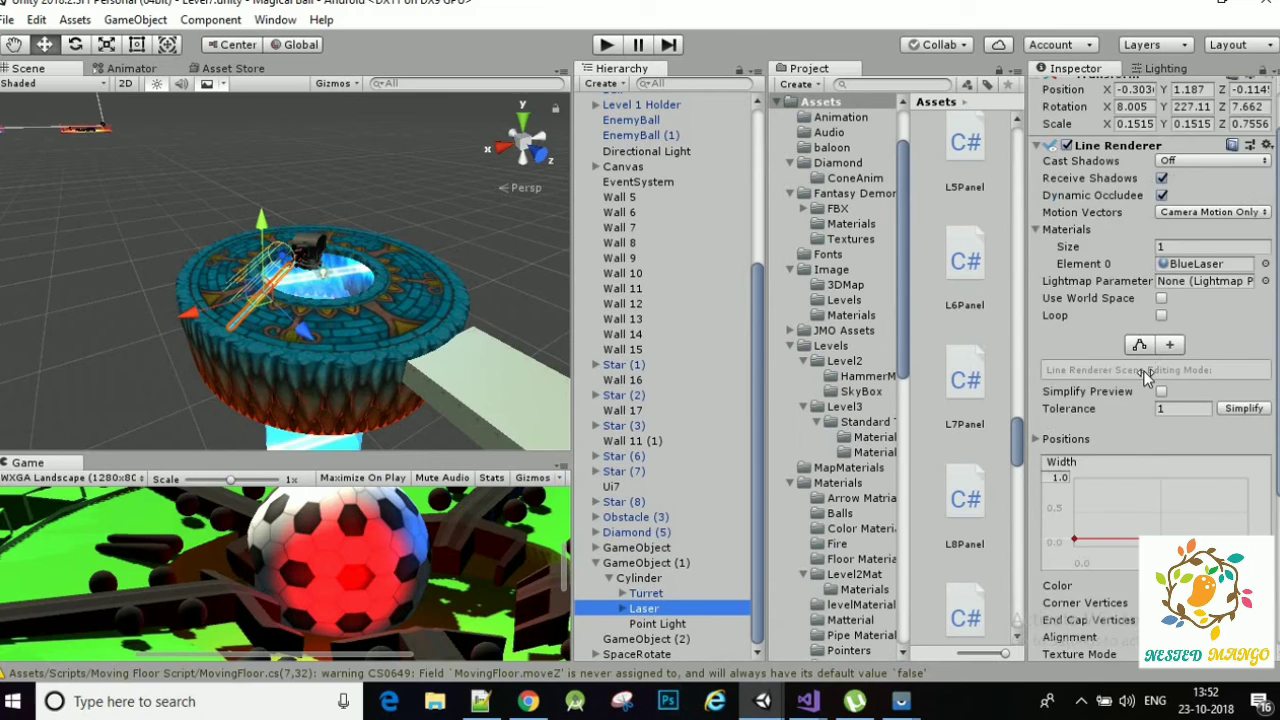
pyautogui.scroll(-5, 1143, 370)
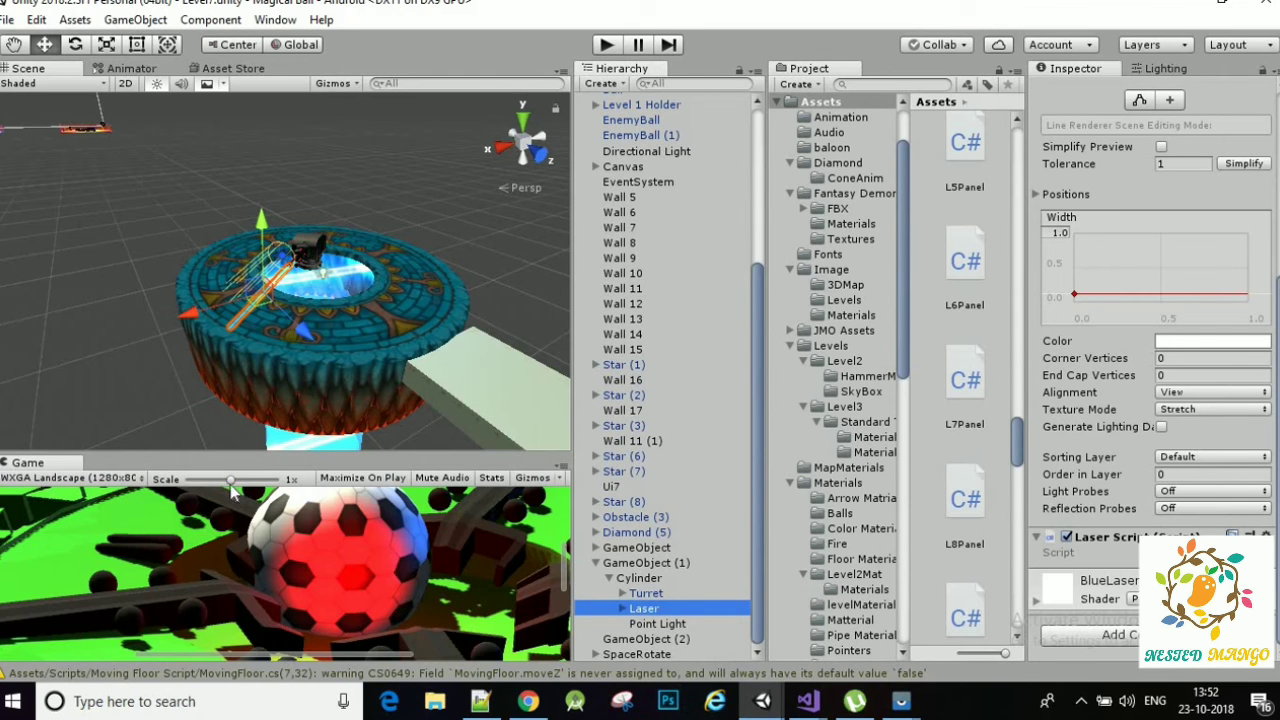
# - Set the Game view scale to 0.22 and zoom the Scene view onto the turret
pyautogui.moveTo(228, 482); pyautogui.dragTo(160, 488)
pyautogui.scroll(2, 283, 300)
pyautogui.scroll(2, 283, 290)
pyautogui.scroll(2, 283, 275)
pyautogui.scroll(2, 283, 262)
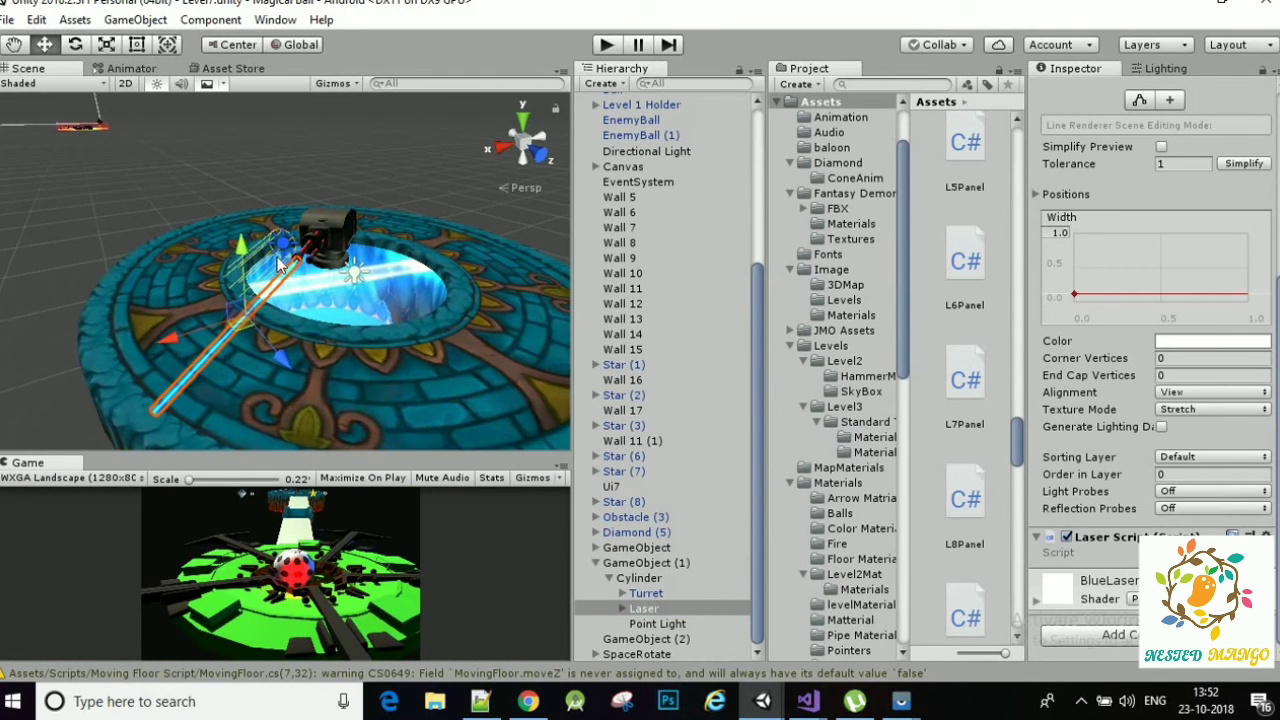
# - Deselect the Laser, play Level7 to watch the blue laser sweep, then stop Play mode
pyautogui.click(127, 179)
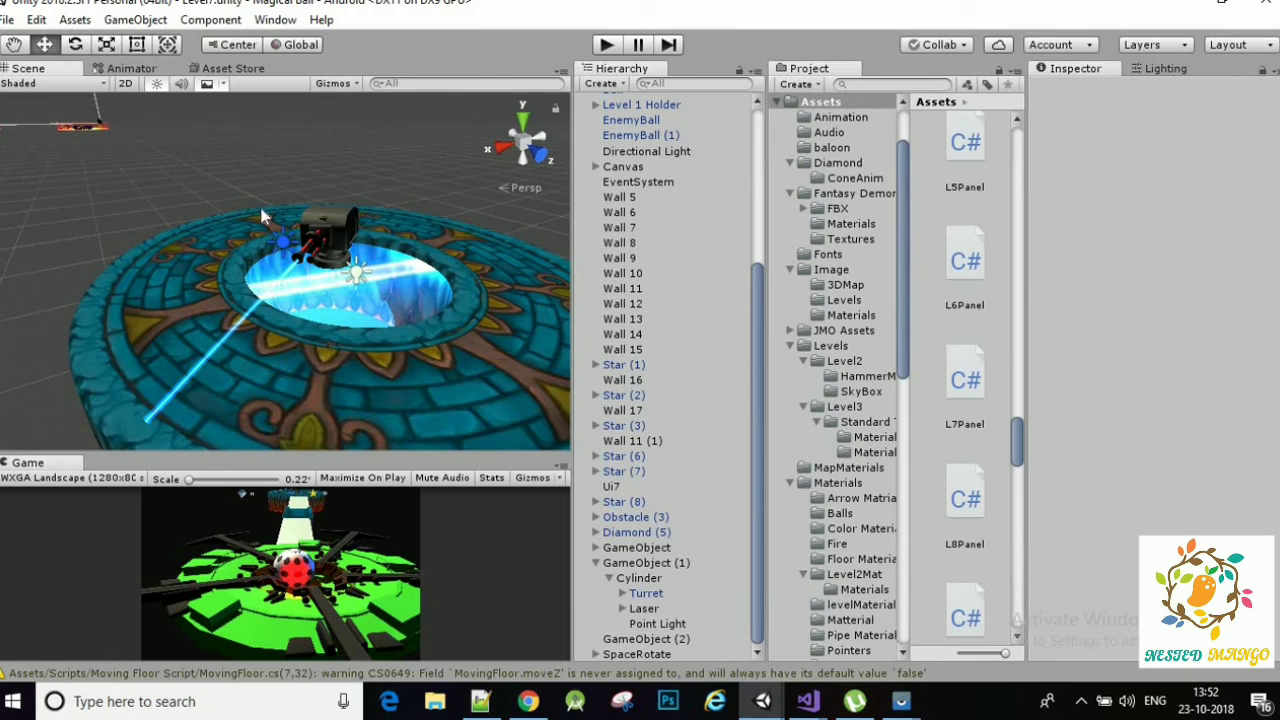
pyautogui.click(607, 45)
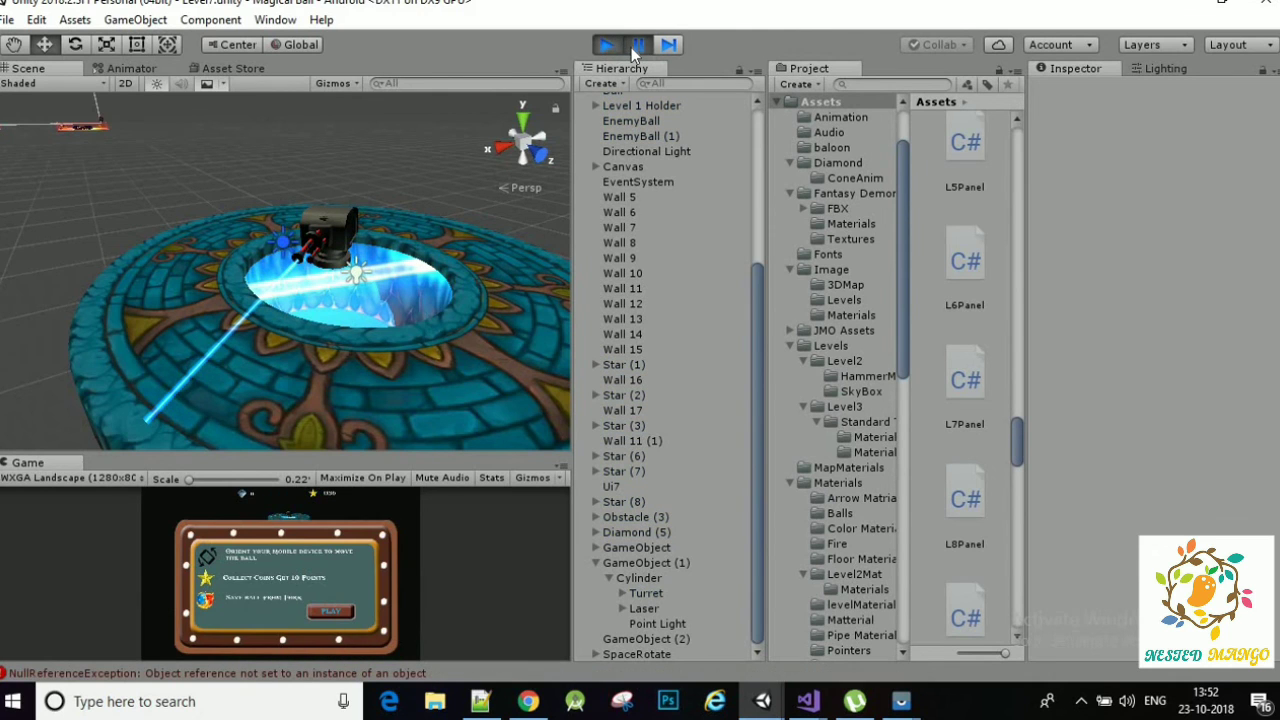
pyautogui.click(337, 617)
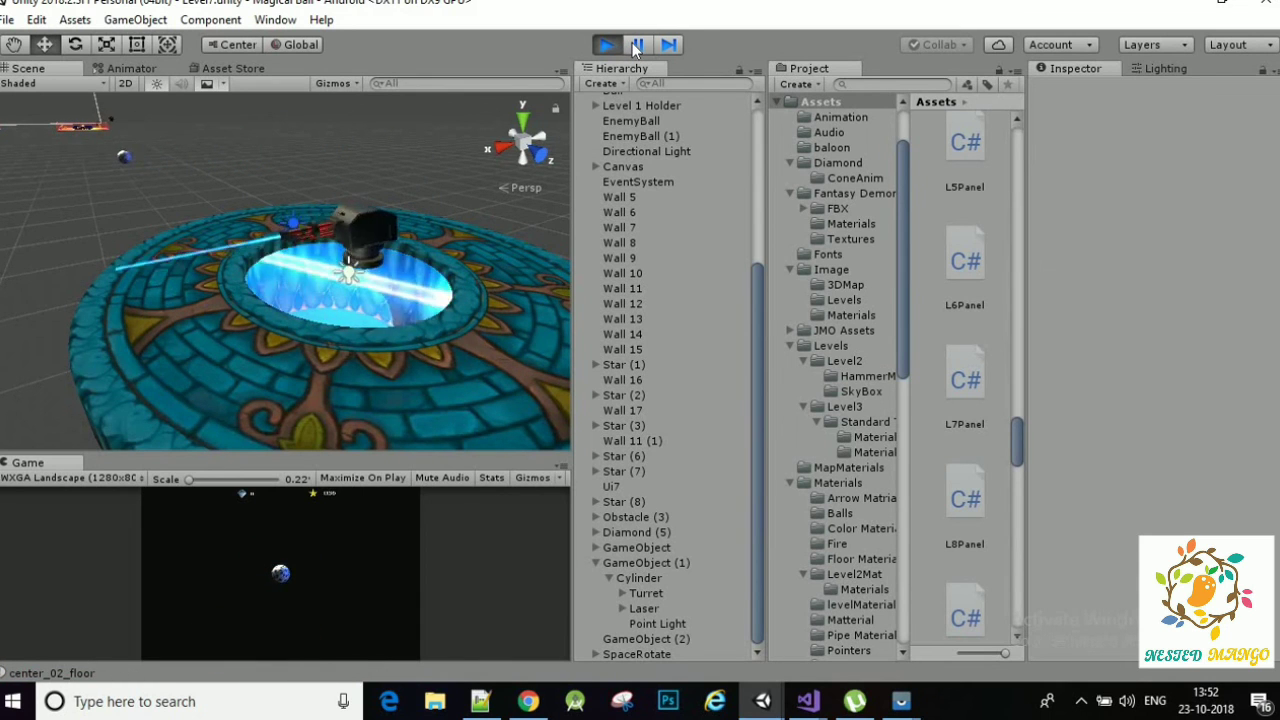
pyautogui.click(605, 45)
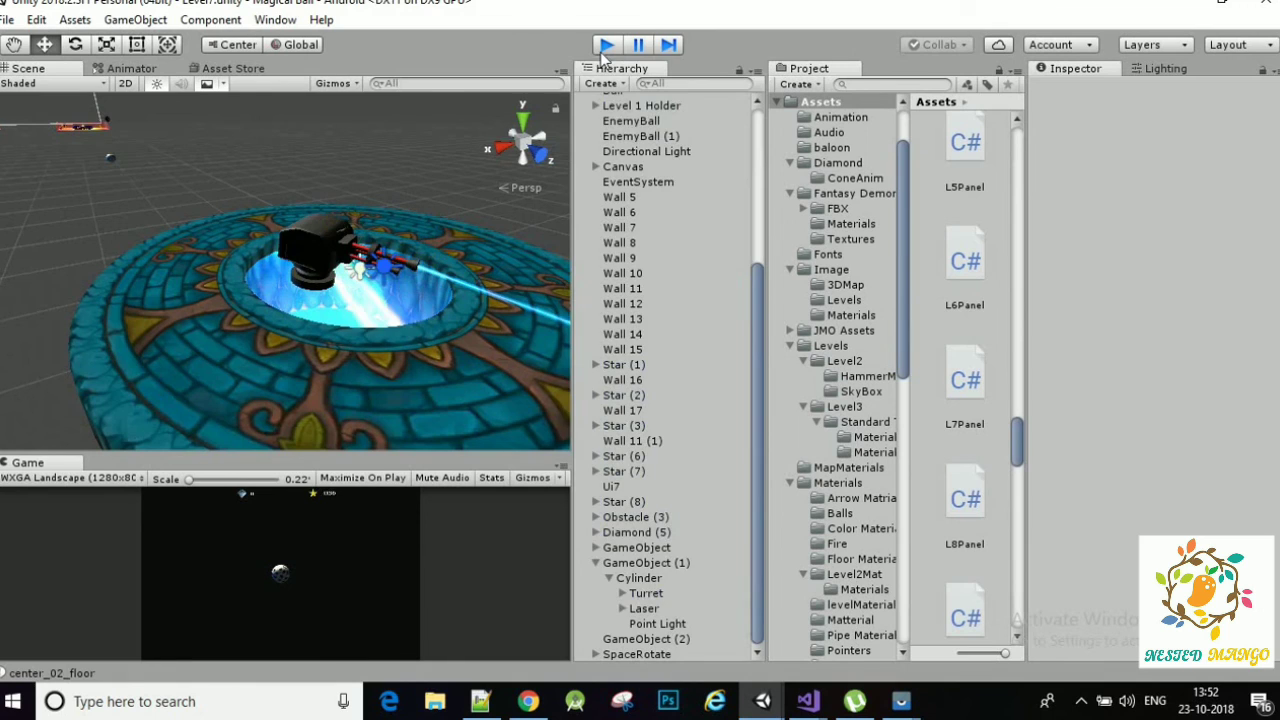